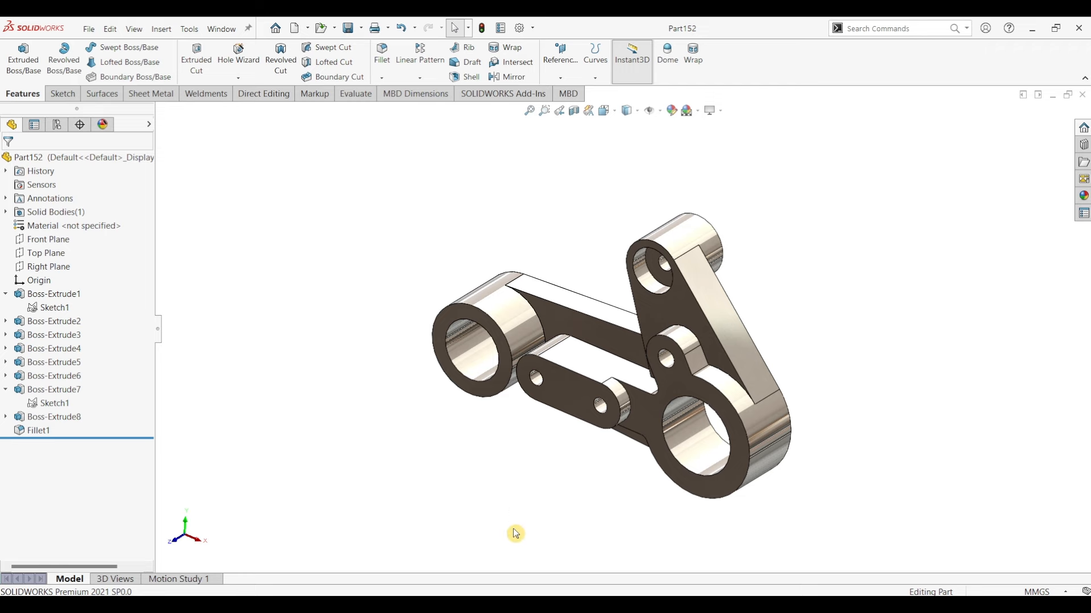
Step: Look over the Part152_dwg.PDF reference drawing in the browser, and create a new part document in SOLIDWORKS
key("alt+Tab")
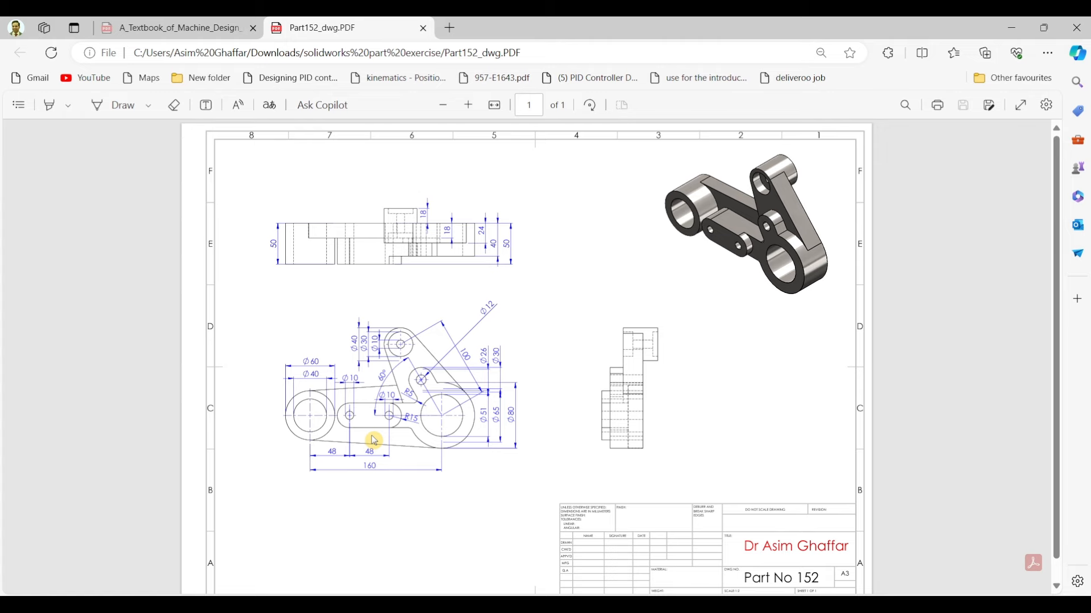
left_click(1012, 28)
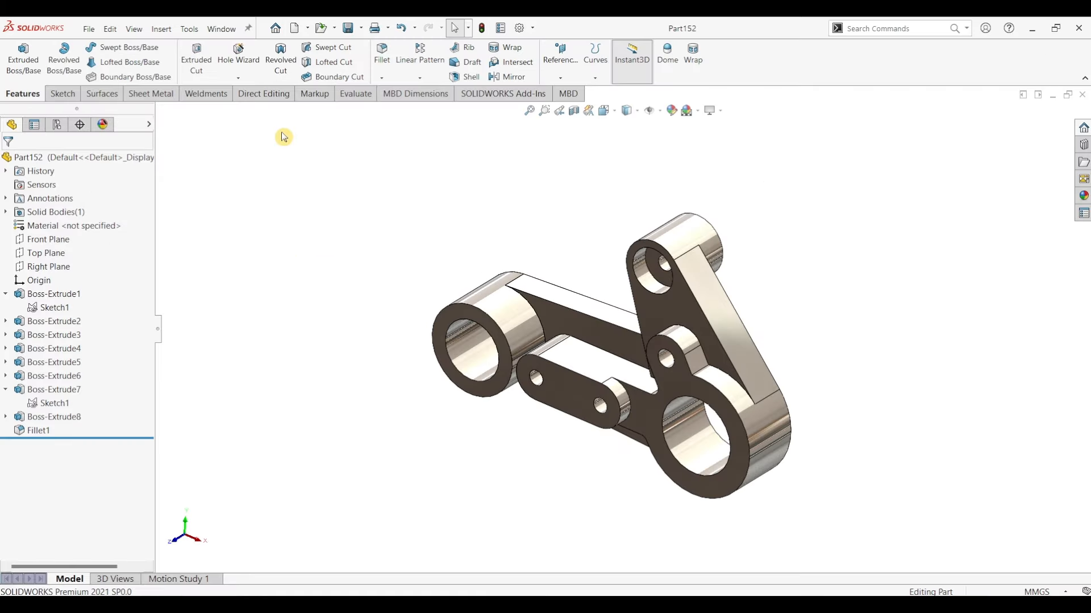
left_click(88, 28)
left_click(111, 46)
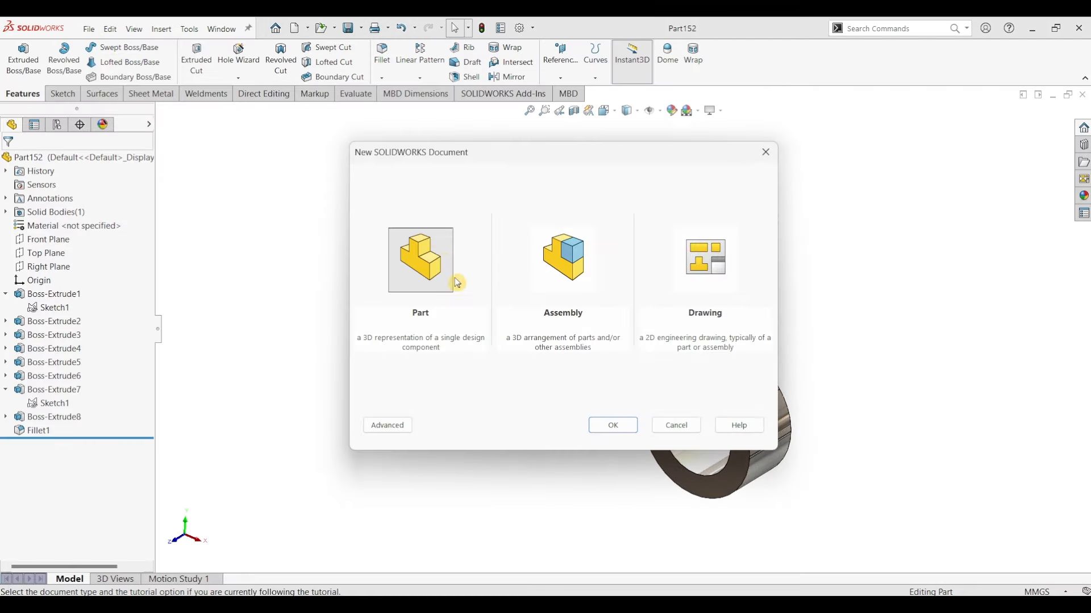
left_click(622, 434)
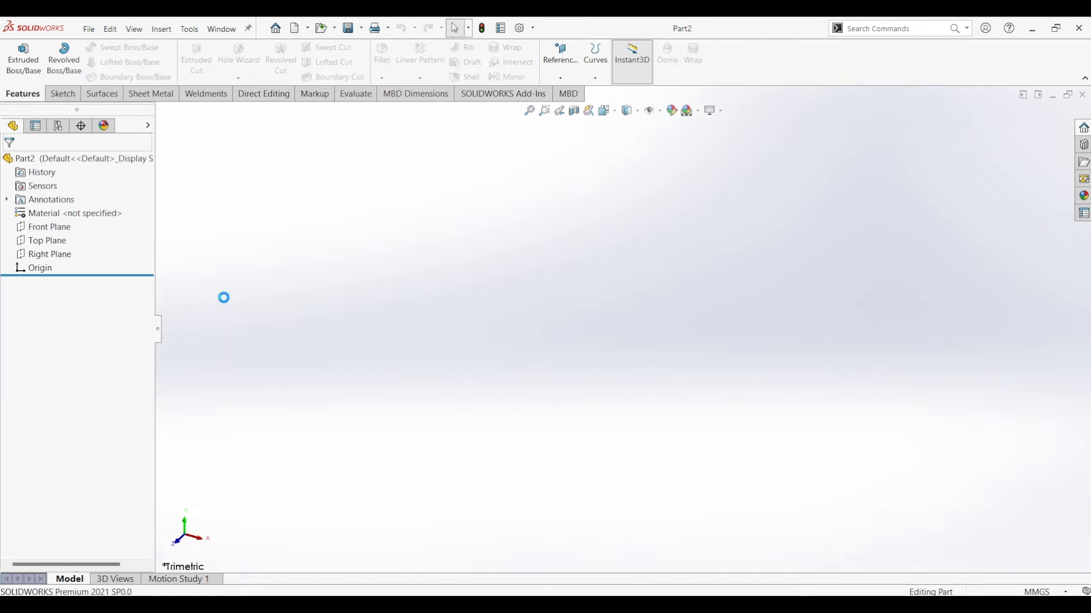
Step: On the Front Plane, sketch a horizontal centerline about 100 mm long and an inclined one about 148 mm long, both running leftward from the origin
left_click(62, 94)
left_click(18, 56)
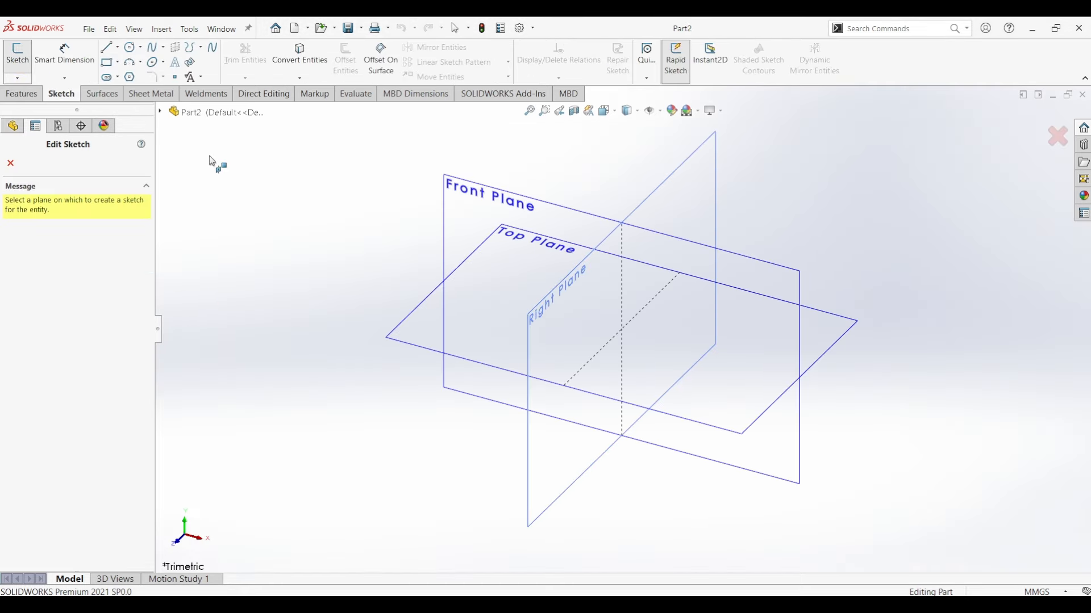
left_click(476, 214)
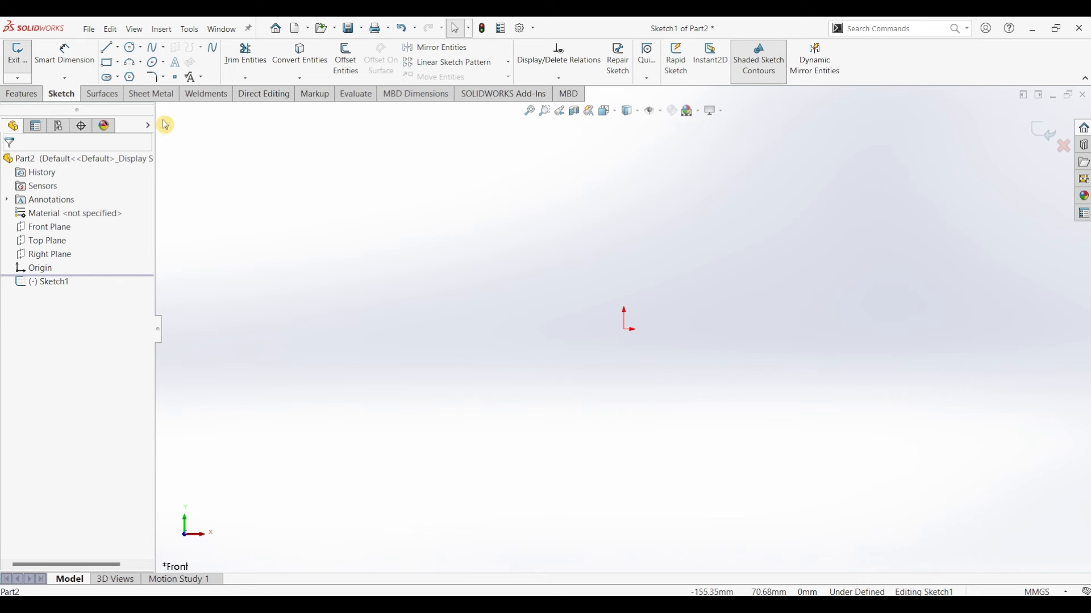
left_click(117, 48)
left_click(131, 75)
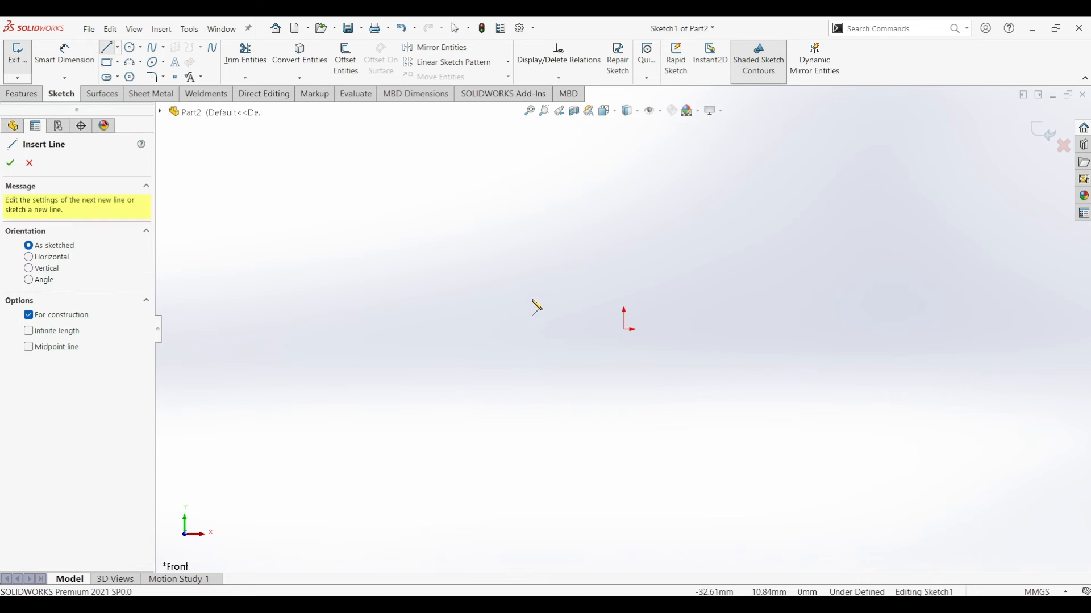
left_click(625, 330)
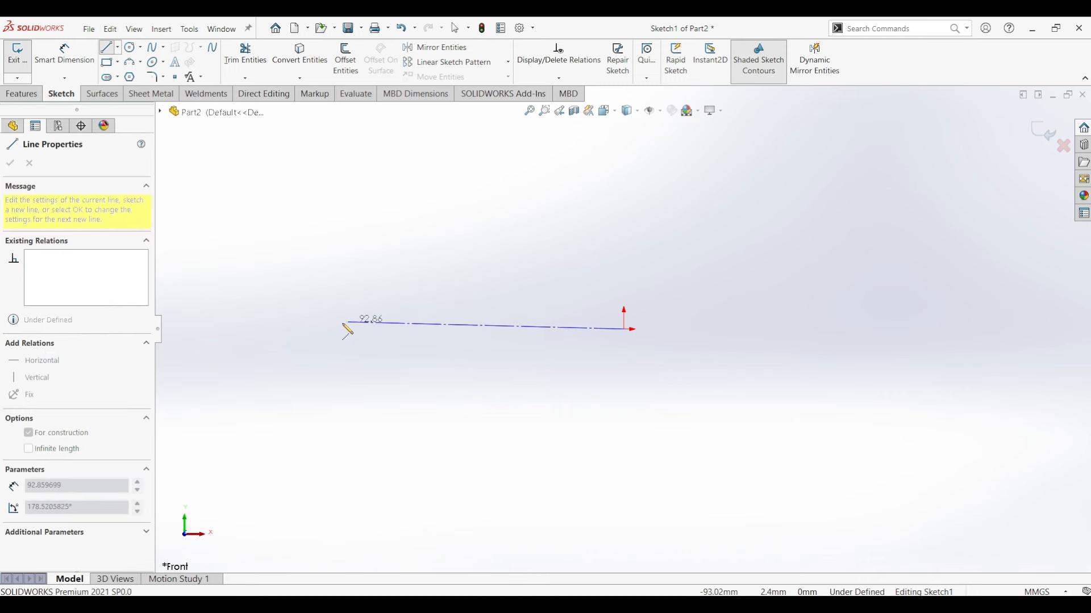
left_click(326, 330)
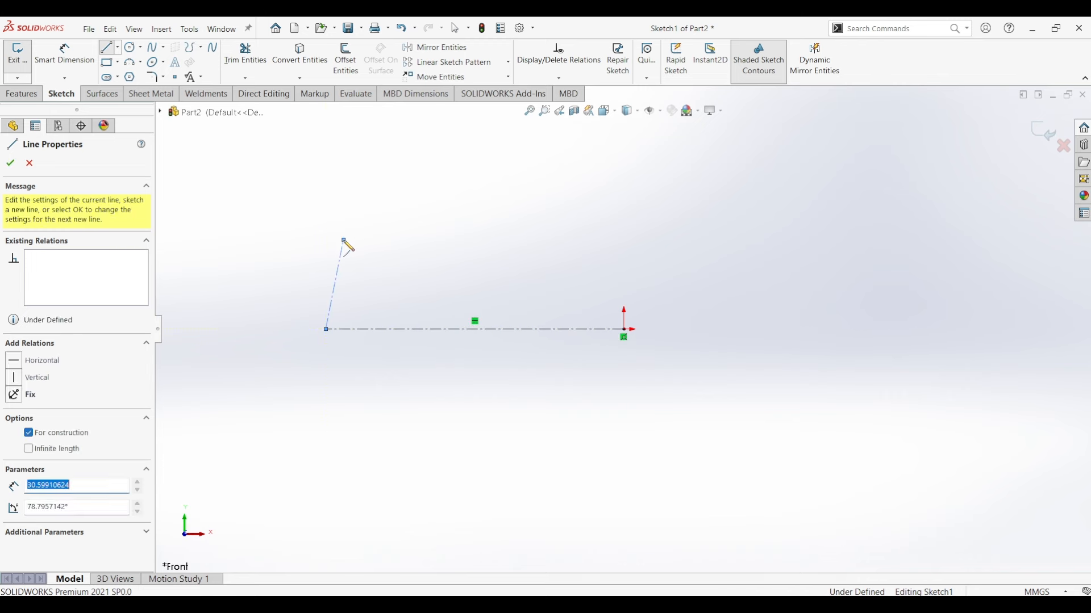
key("Escape")
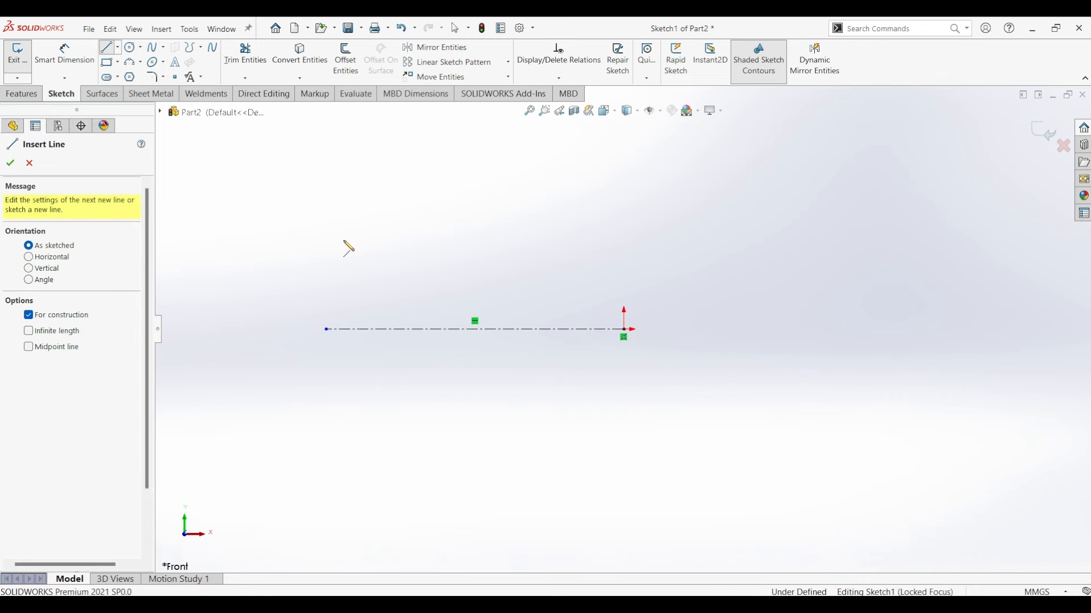
left_click(626, 329)
left_click(405, 161)
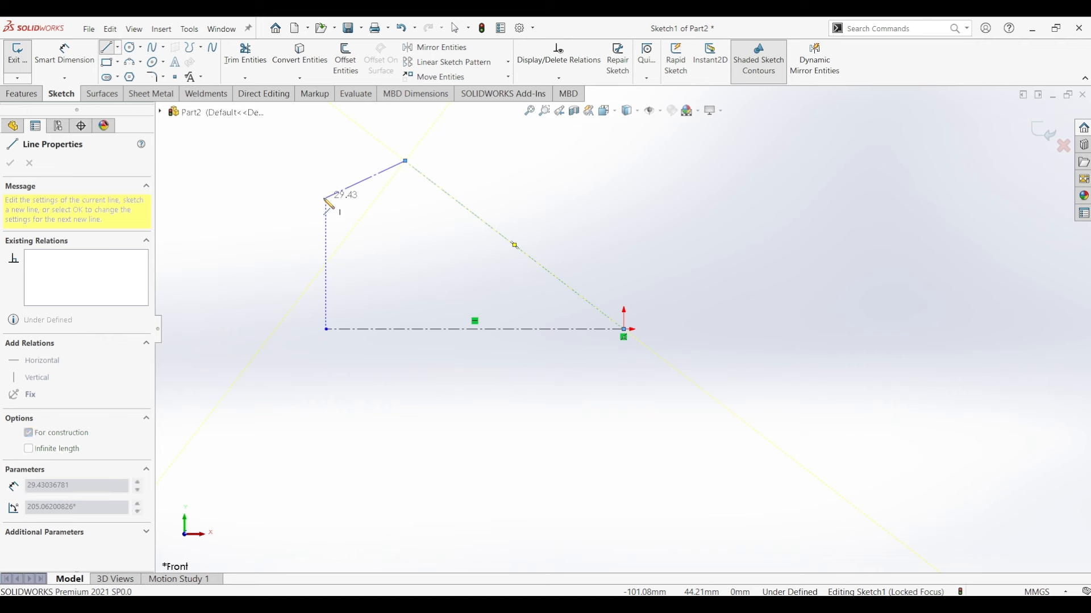
key("Escape")
Step: Dimension the horizontal centerline to 160 mm and the inclined centerline to 100 mm
left_click(64, 54)
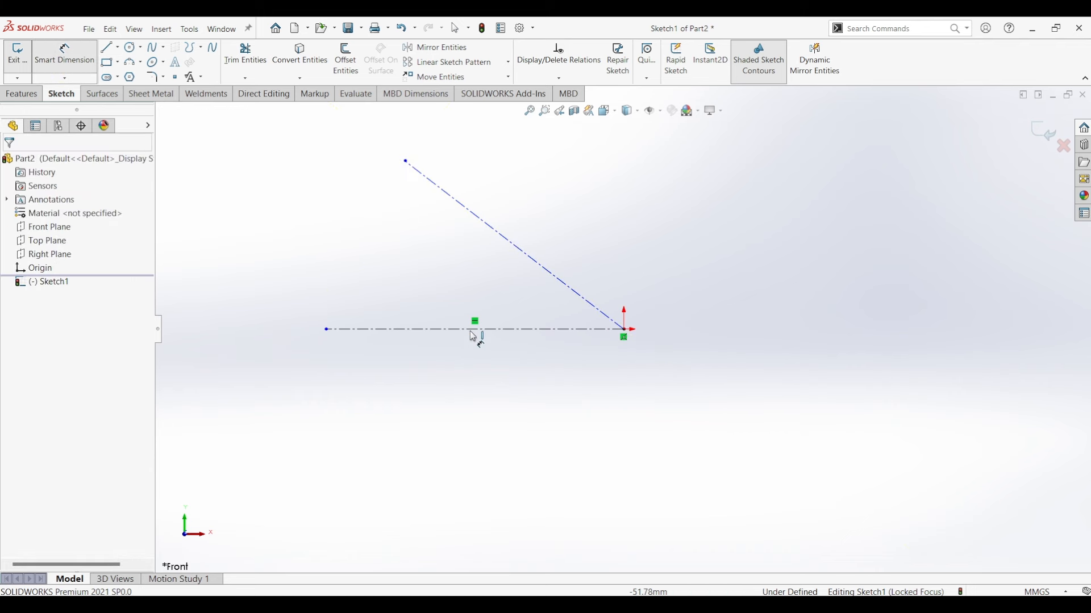
left_click(473, 333)
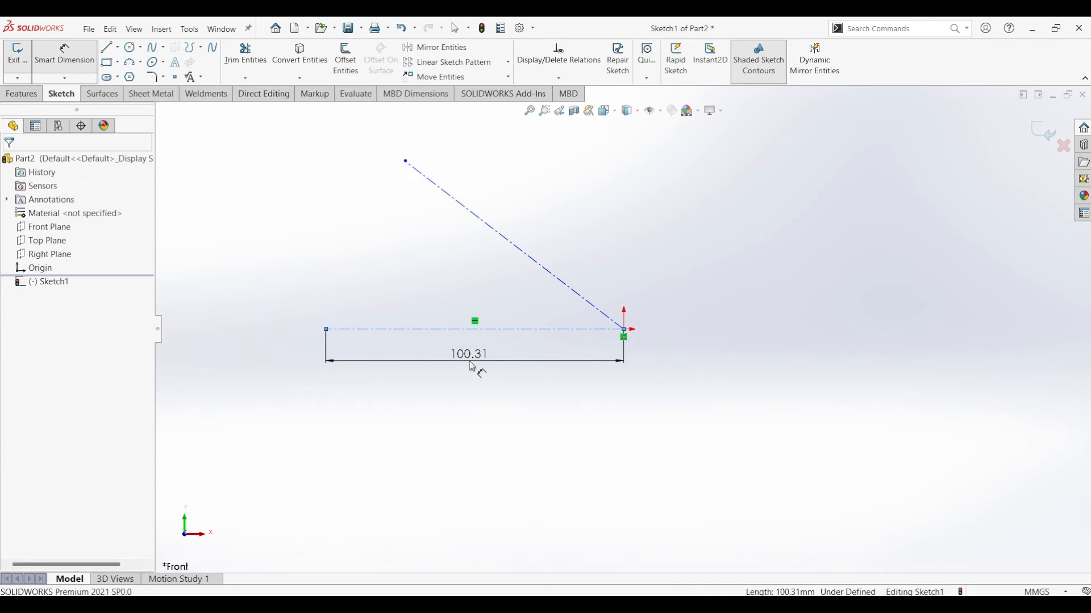
left_click(477, 370)
type("160")
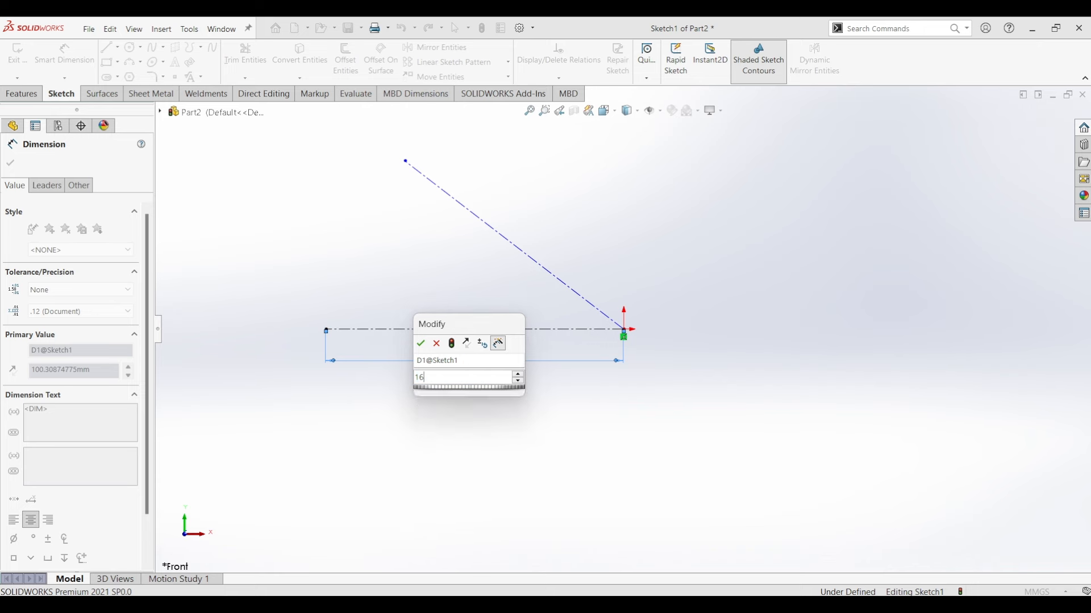
key("Return")
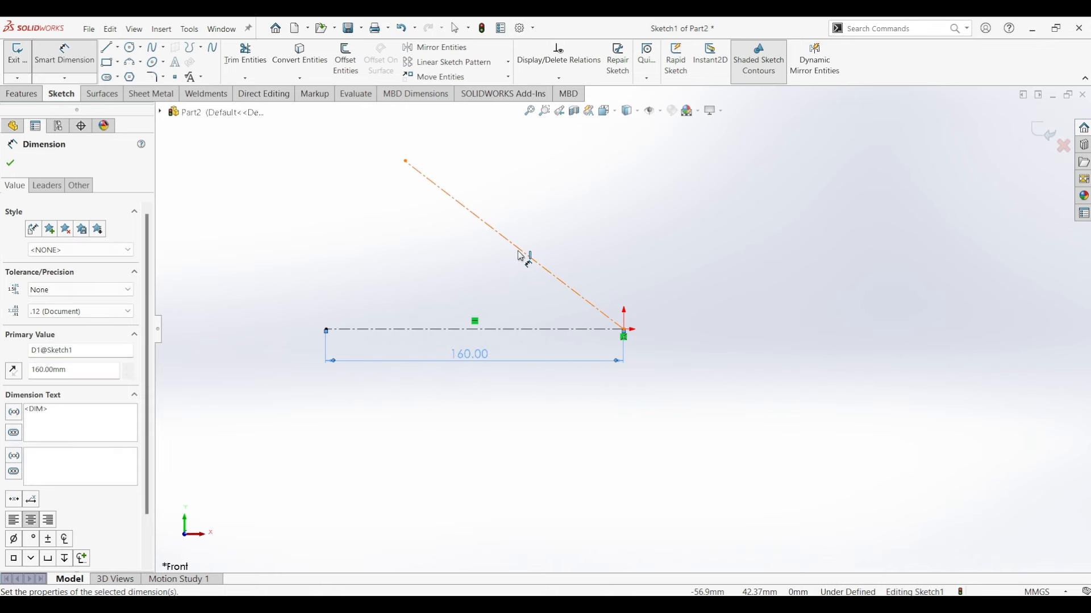
left_click(521, 252)
left_click(613, 278)
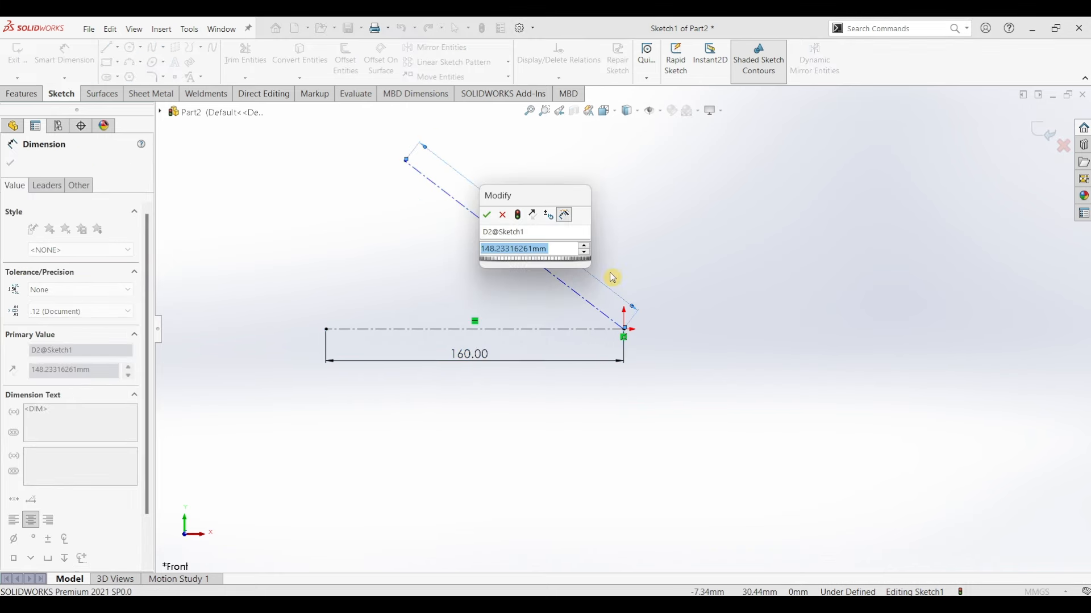
type("100")
key("Return")
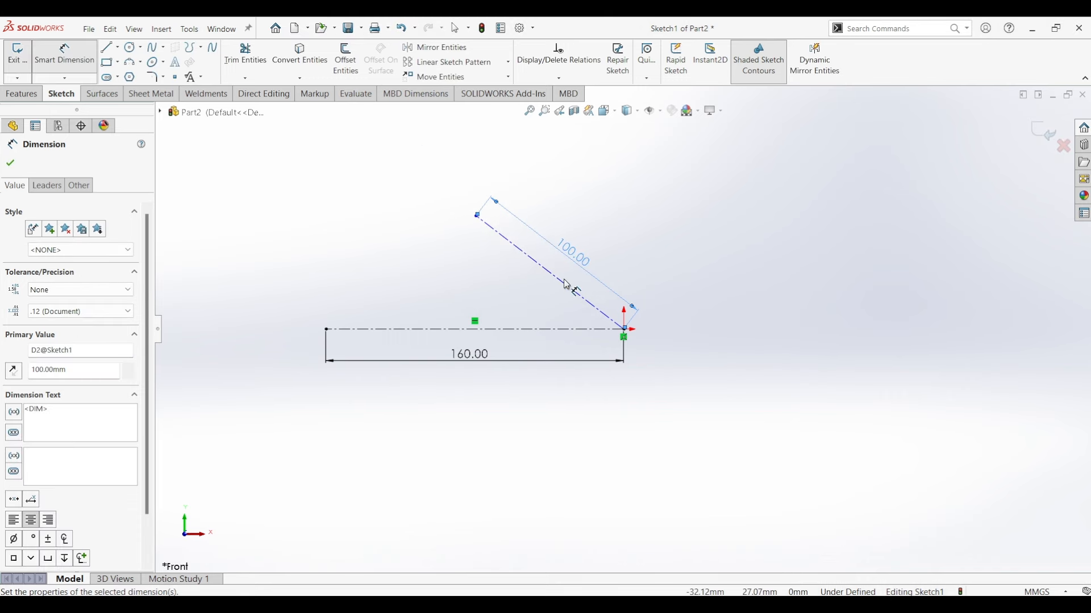
Step: Dimension the angle between the inclined and horizontal centerlines to 60°
left_click(563, 286)
left_click(540, 329)
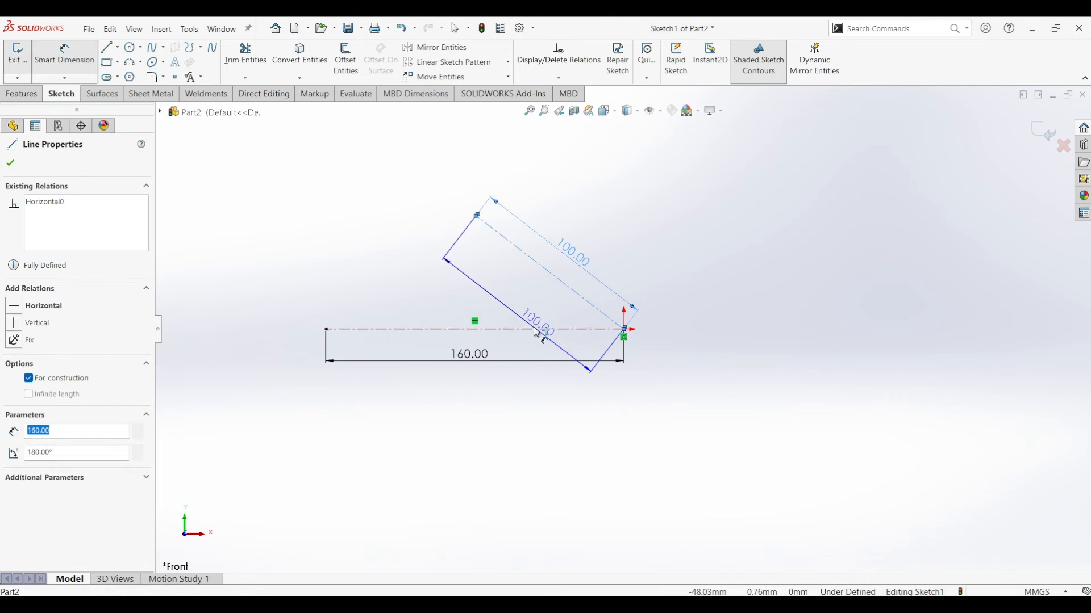
left_click(518, 283)
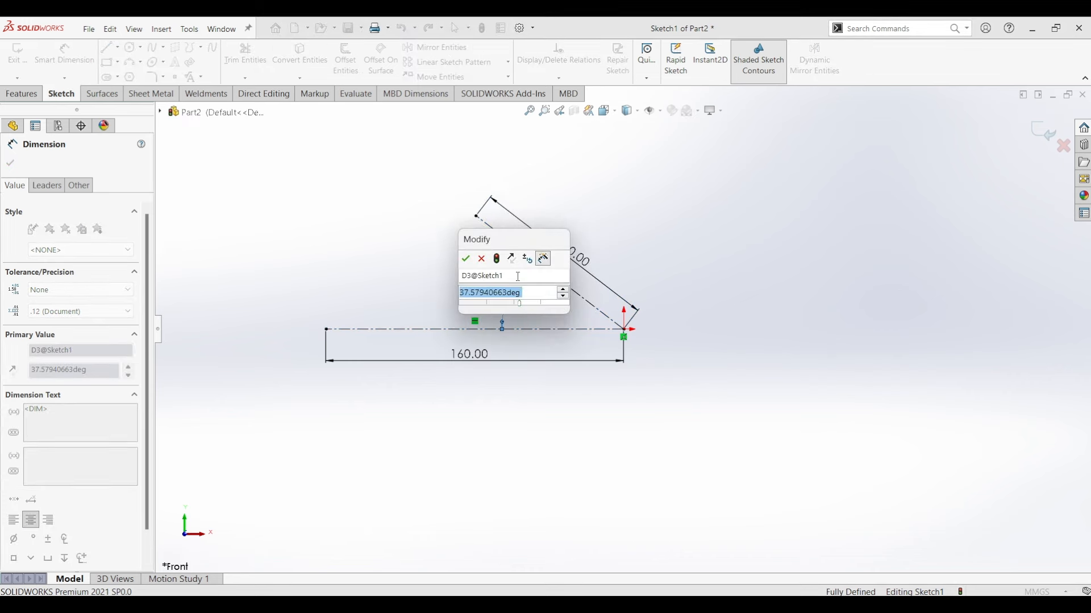
type("60")
key("Return")
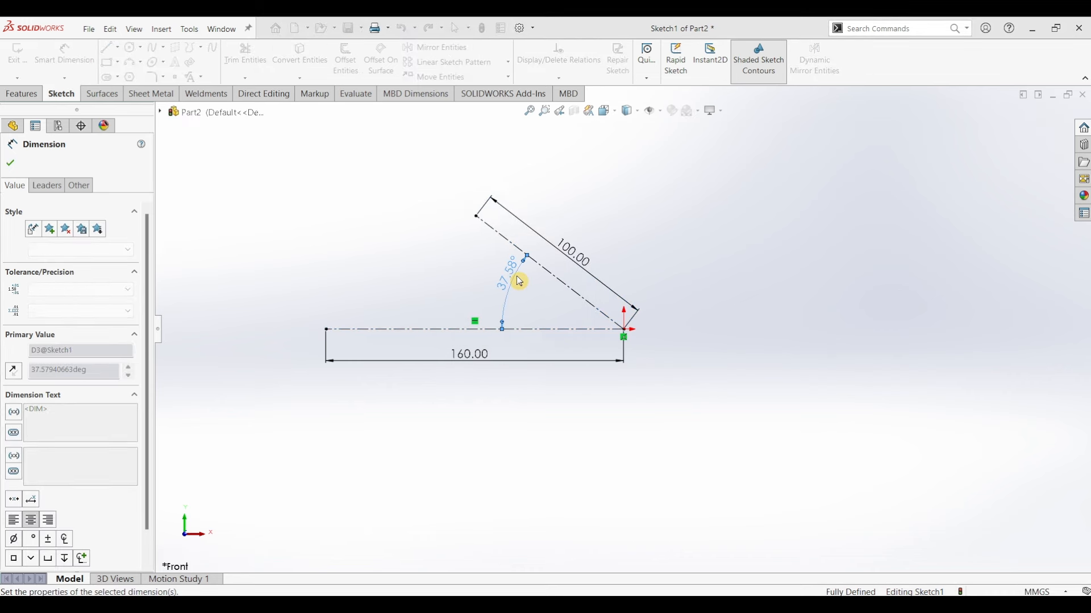
left_click(10, 163)
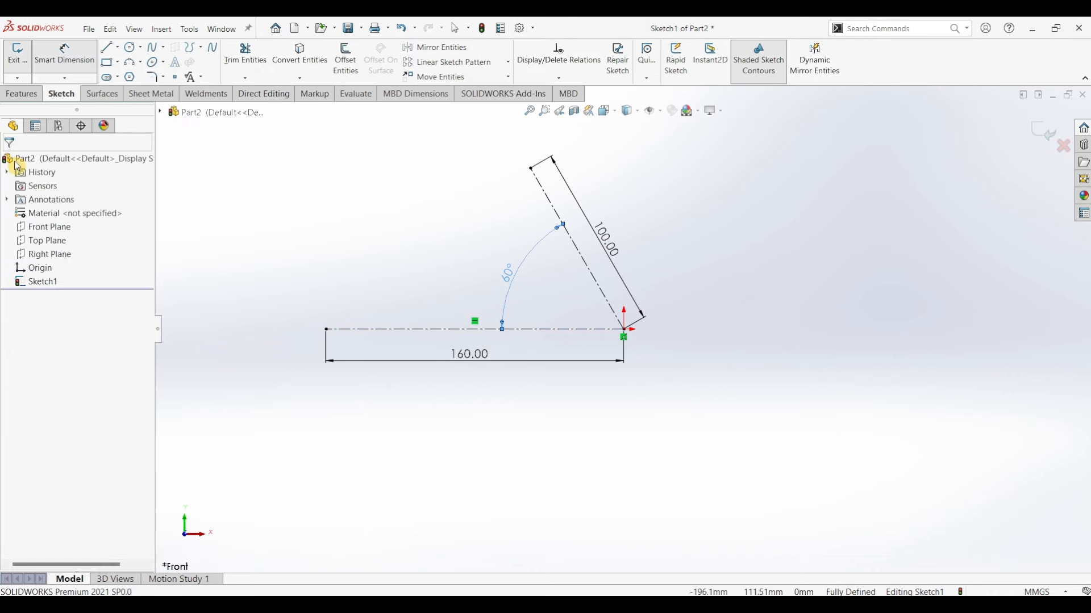
Step: Sketch three concentric circles at the origin, about 34, 64 and 87 mm in diameter, two at the left endpoint and three at the upper endpoint
left_click(130, 48)
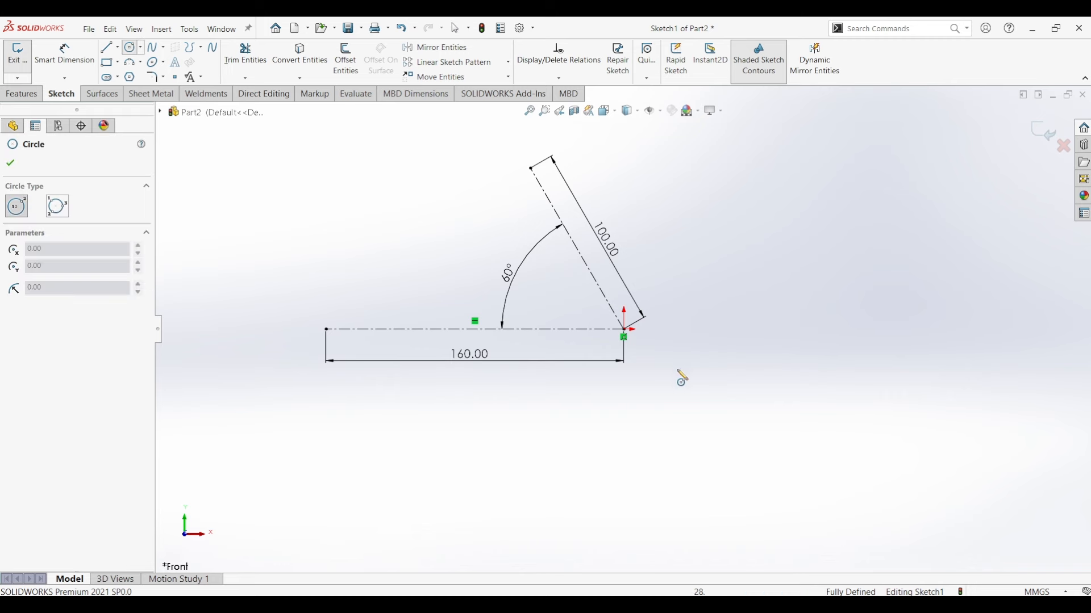
left_click_drag(624, 330, 649, 384)
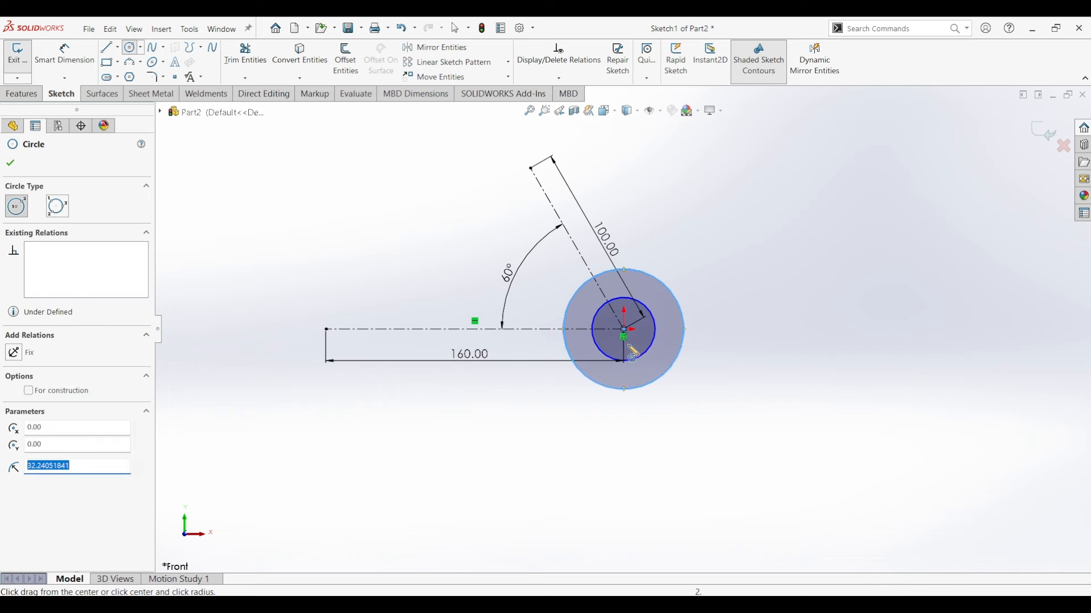
left_click_drag(626, 339, 656, 405)
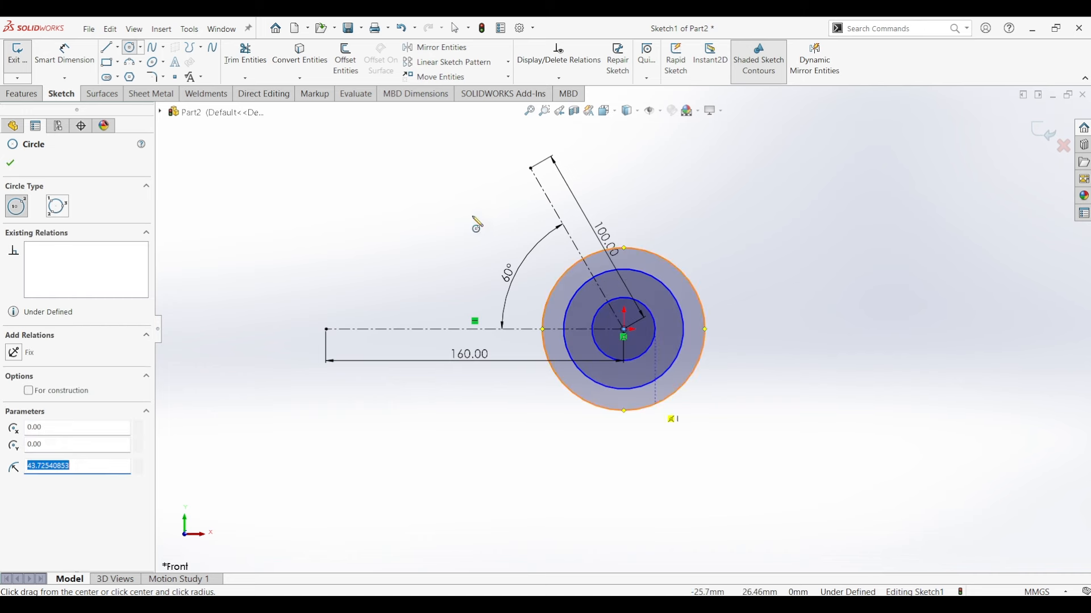
mouse_move(325, 329)
left_mouse_down()
mouse_move(341, 389)
mouse_move(344, 377)
left_mouse_up()
left_click_drag(530, 168, 527, 216)
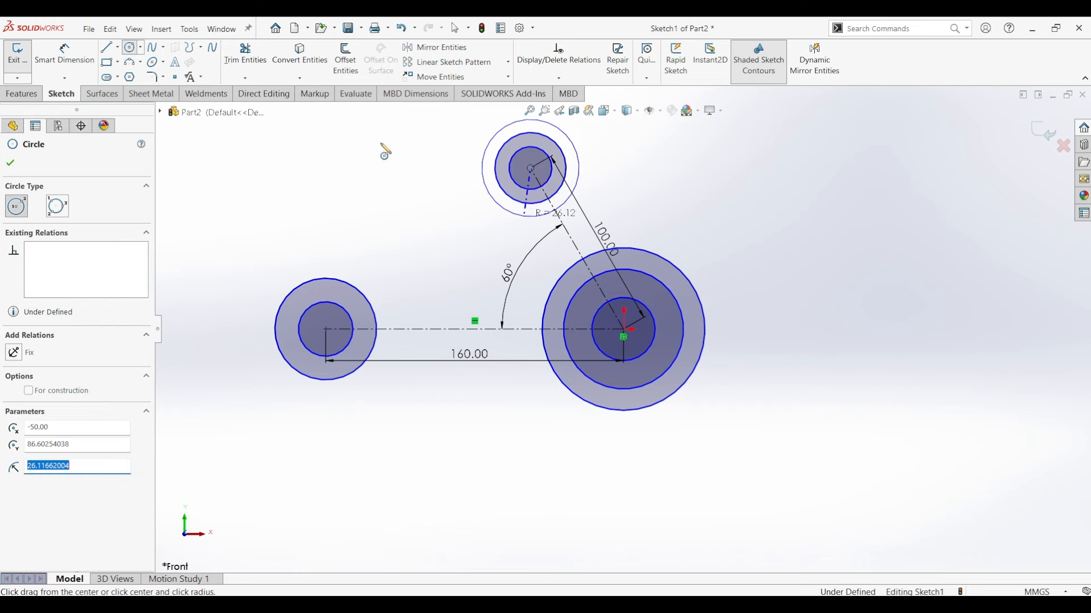
Step: Dimension the innermost circle at the origin to a diameter of 51 mm
left_click(61, 53)
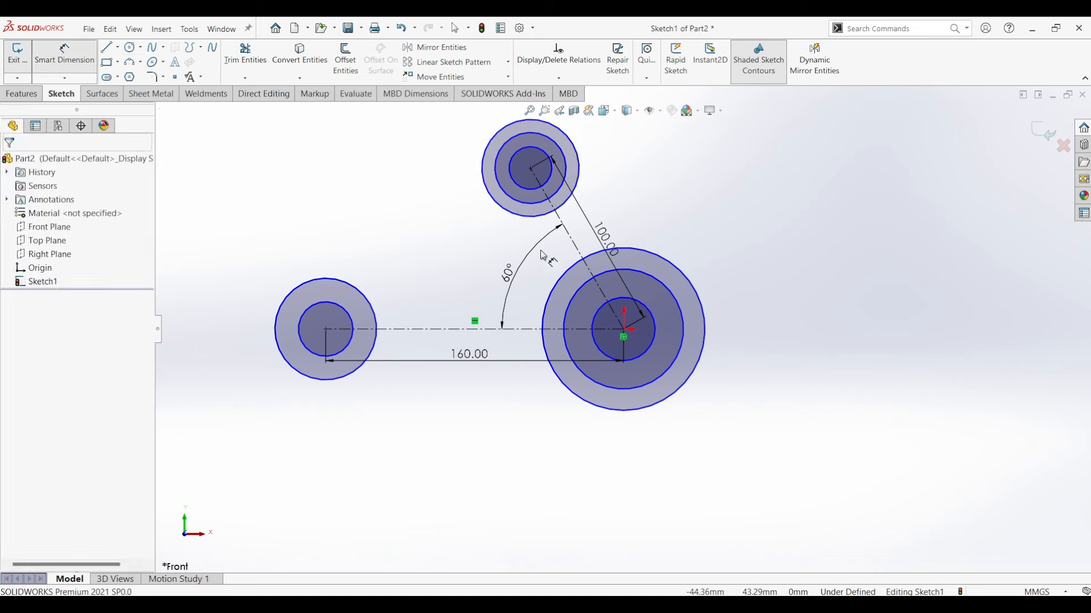
left_click(652, 317)
left_click(803, 327)
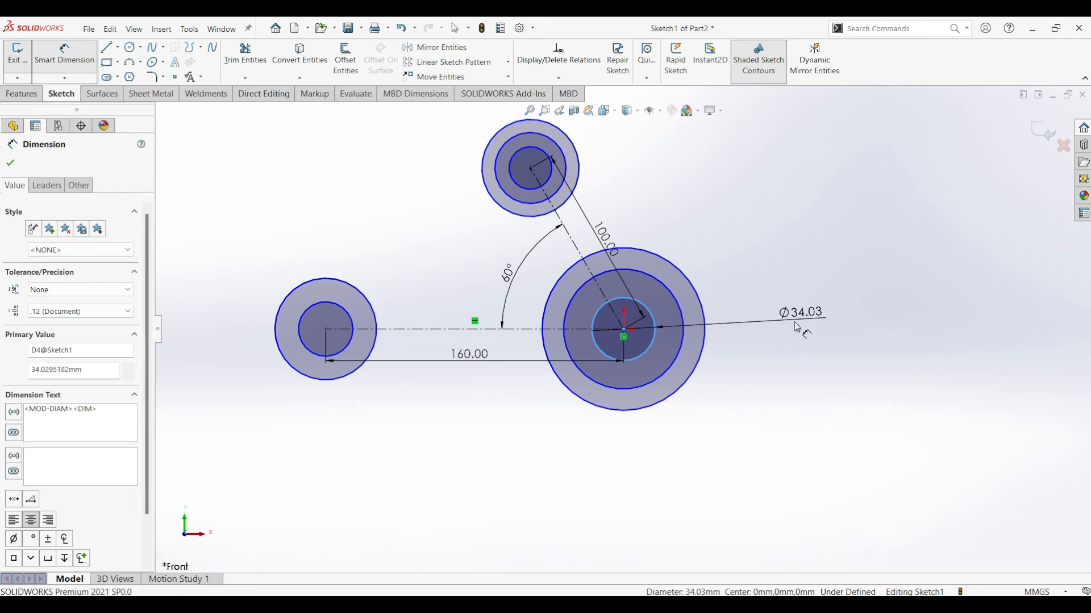
type("51")
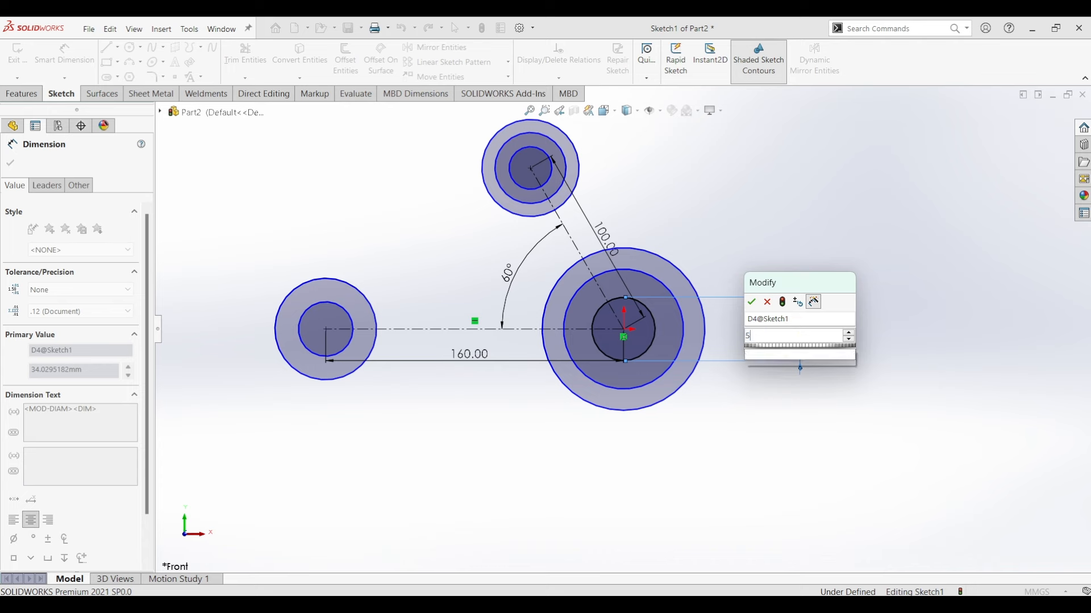
key("Return")
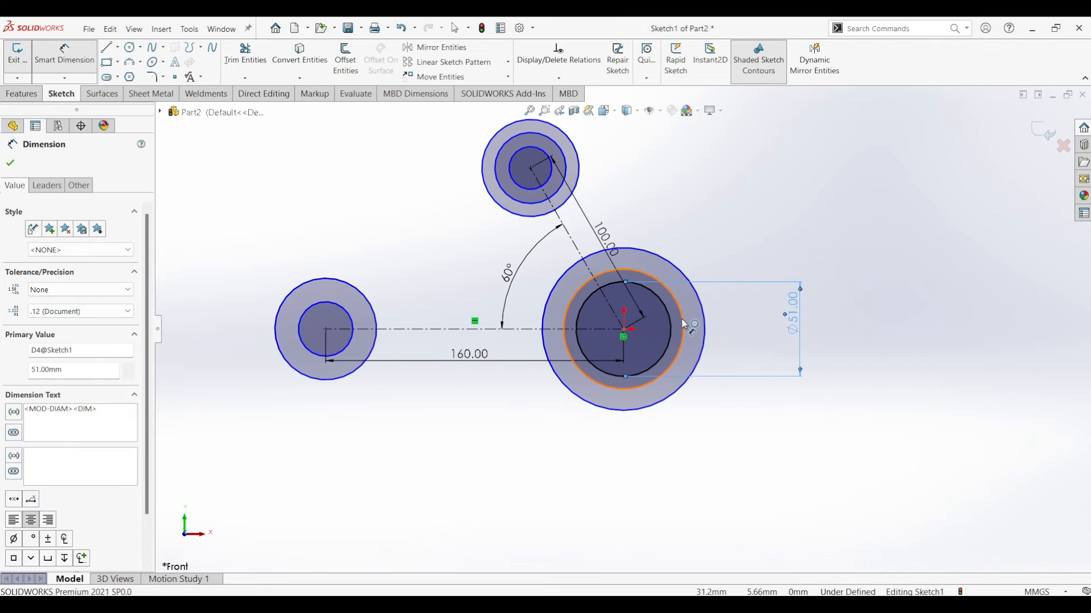
Step: Dimension the middle and outer circles at the origin to diameters of 65 mm and 80 mm
left_click(681, 322)
left_click(850, 321)
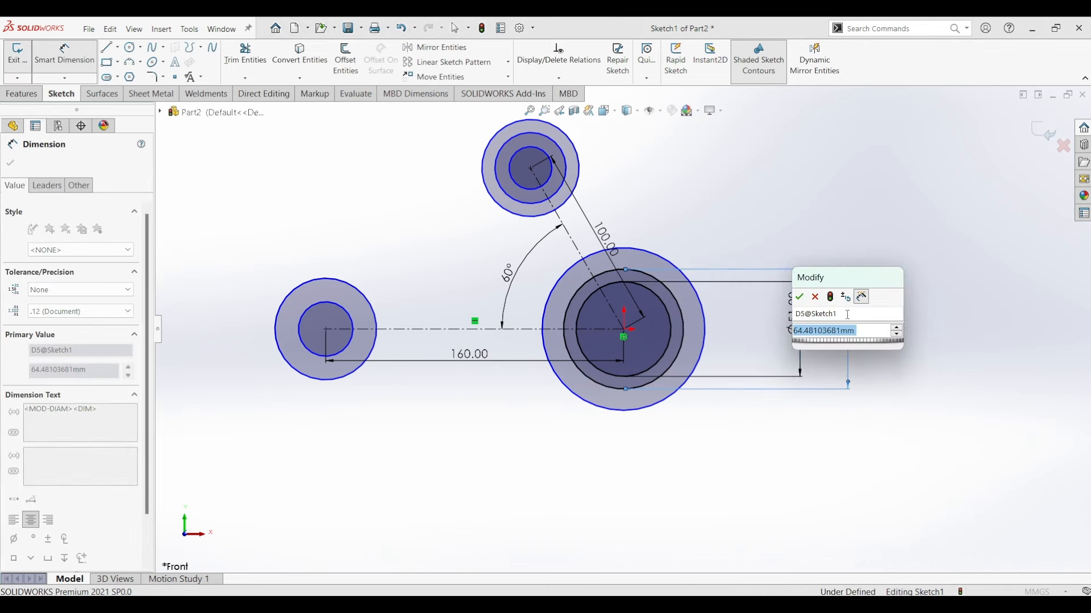
type("65")
key("Return")
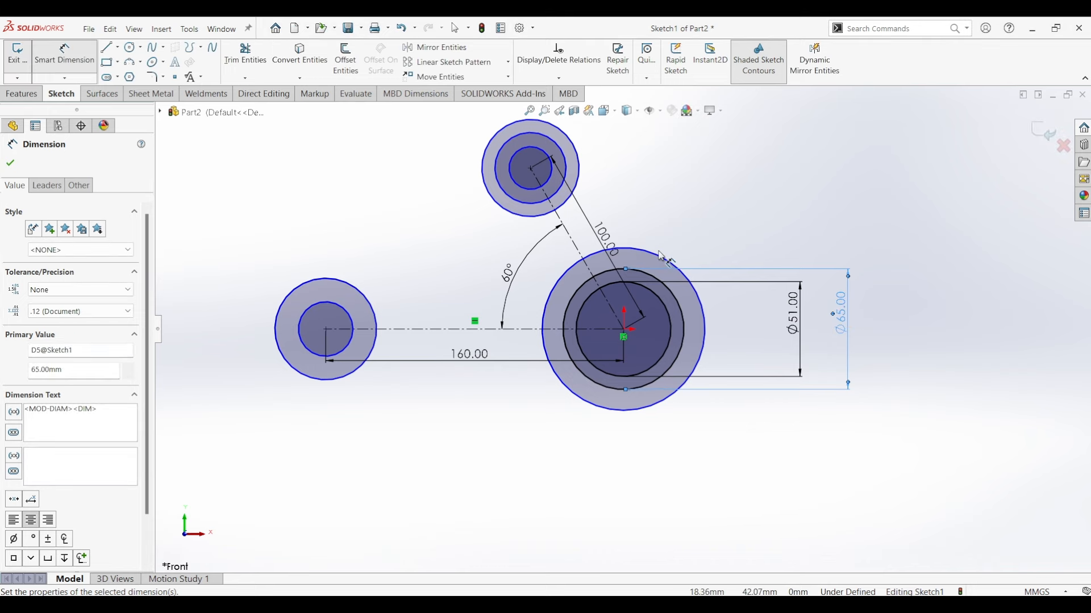
left_click(671, 262)
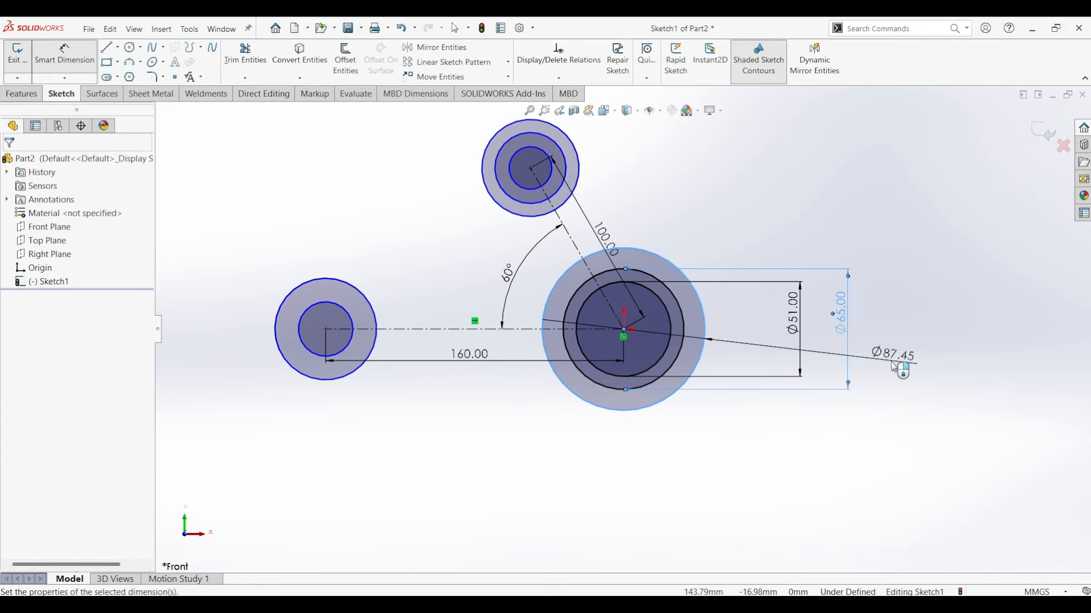
left_click(894, 366)
type("80")
key("Return")
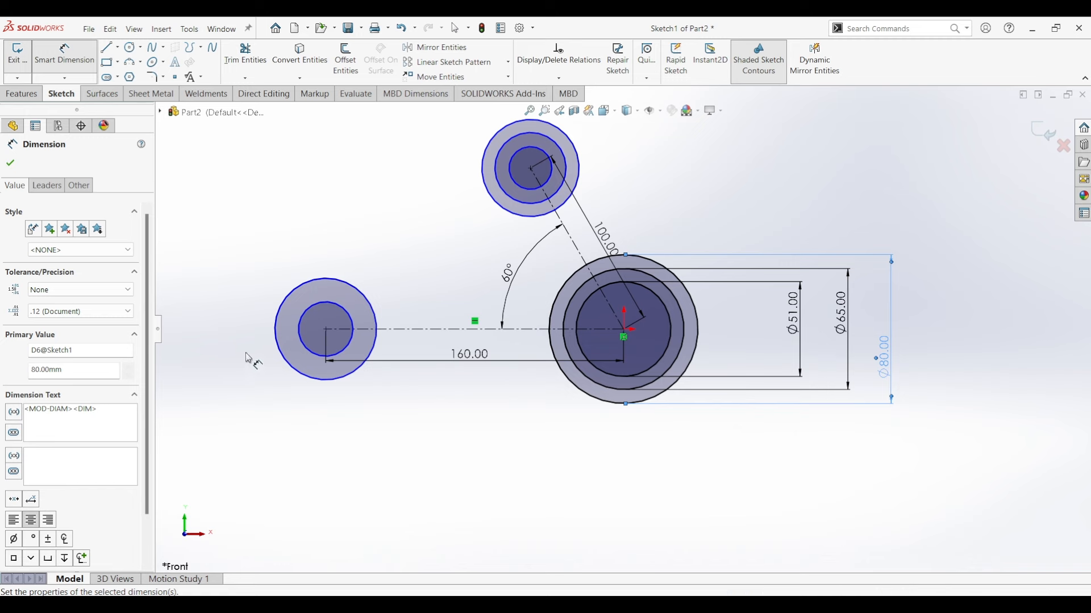
Step: Dimension the inner circle at the horizontal centerline's left end to a diameter of 40 mm
left_click(301, 325)
left_click(241, 291)
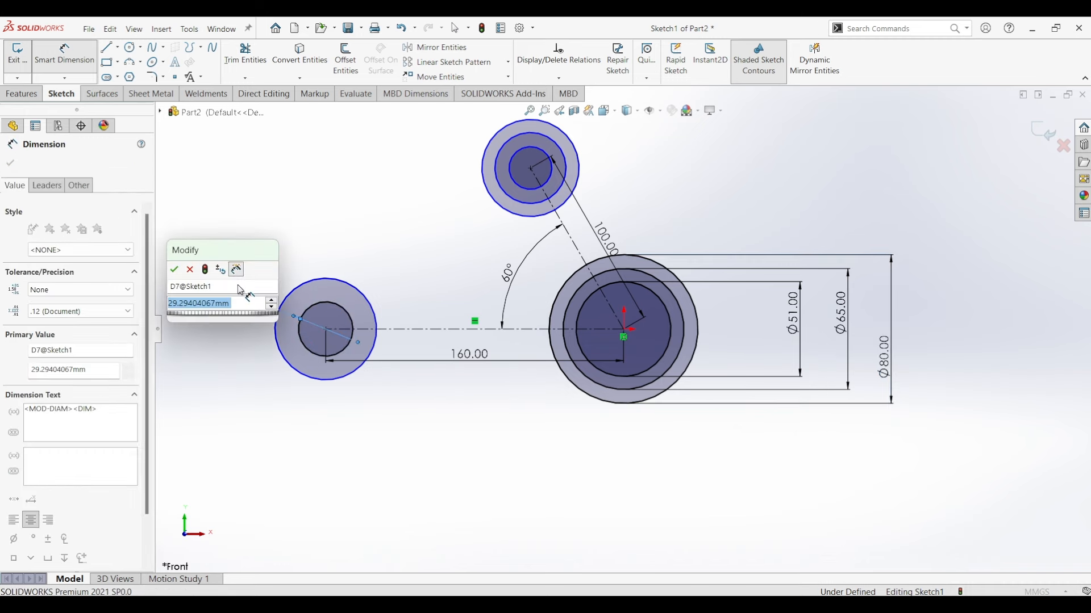
type("40")
key("Return")
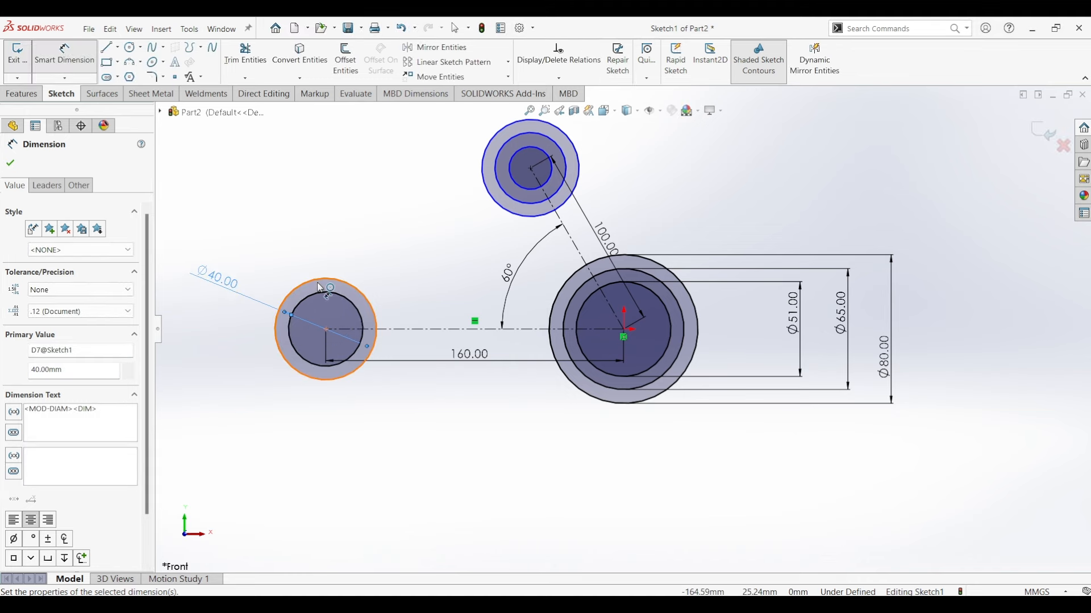
Step: Dimension the outer circle at the horizontal centerline's left end to a diameter of 60 mm
left_click(320, 286)
left_click(318, 253)
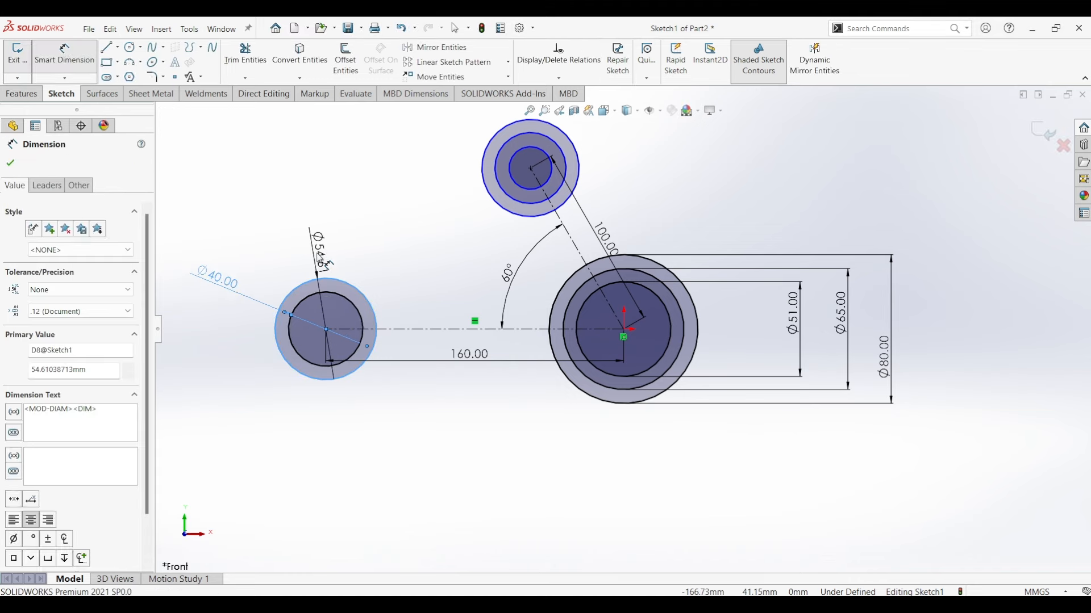
type("60")
key("Return")
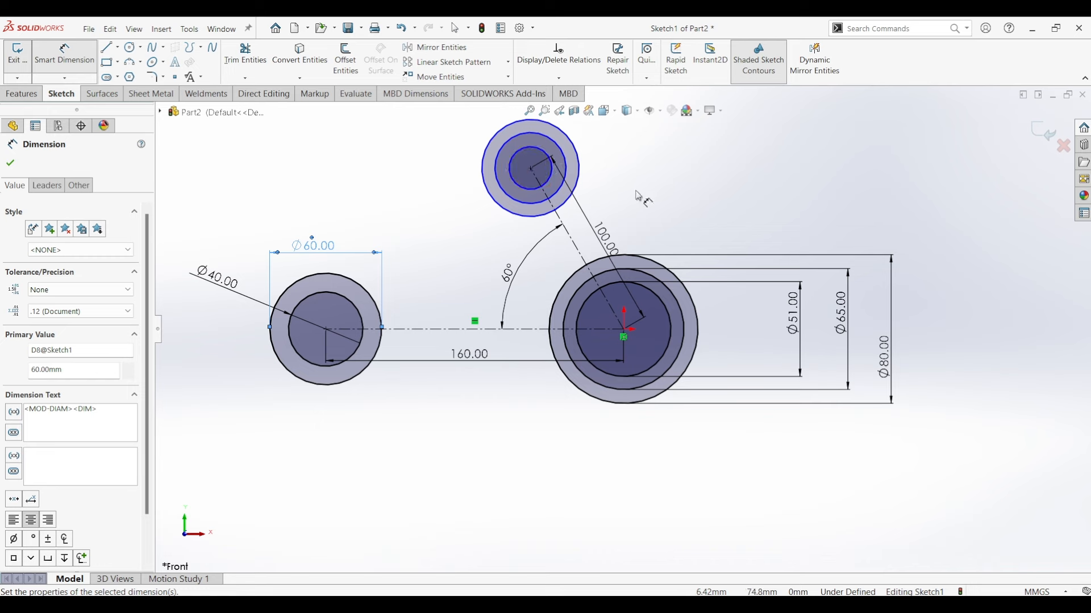
Step: Dimension the innermost circle at the angled centerline's upper end to a diameter of 10 mm
left_click(514, 182)
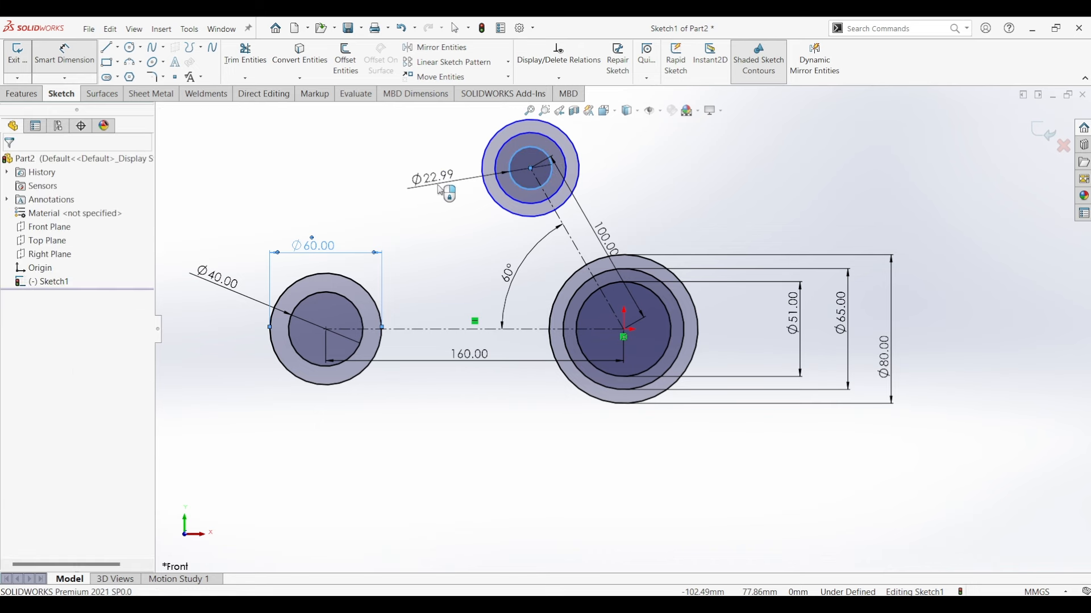
left_click(441, 190)
type("10")
key("Return")
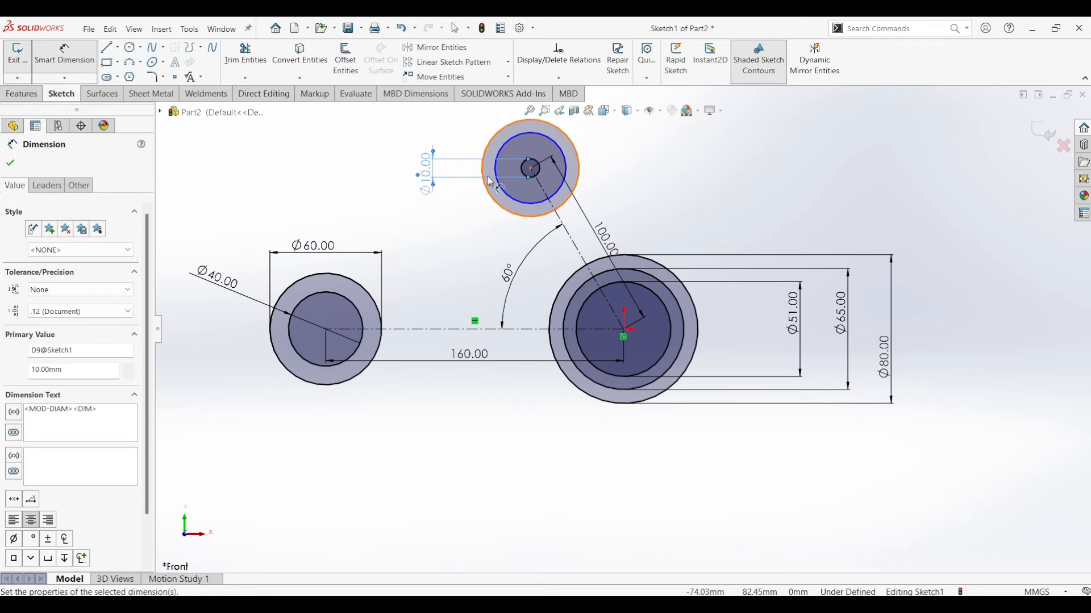
Step: Dimension the middle and outer circles at the angled centerline's upper end to diameters of 30 mm and 40 mm
left_click(492, 181)
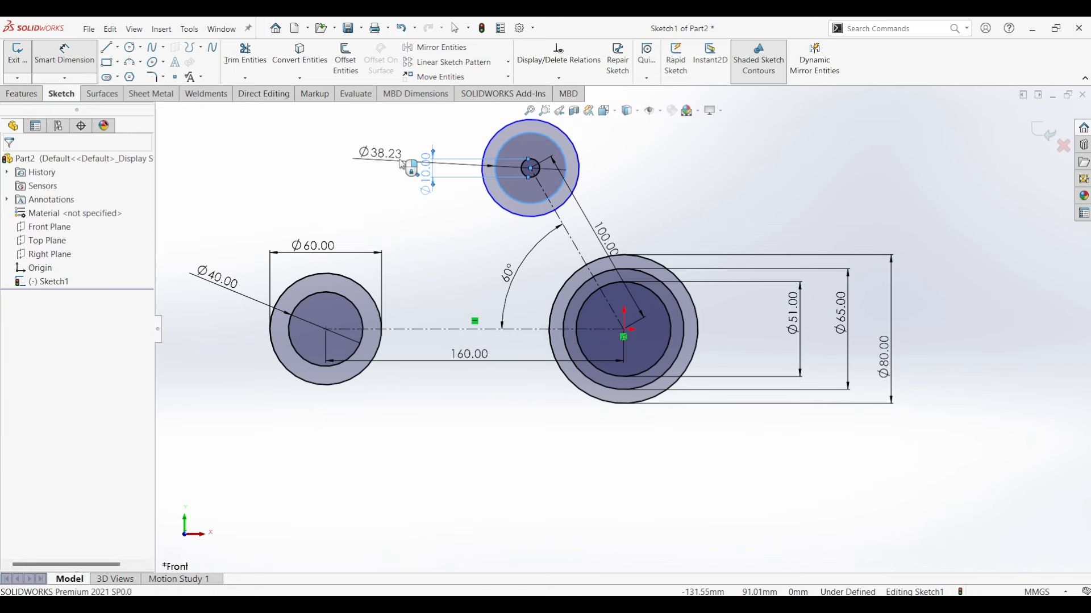
left_click(398, 165)
type("30")
key("Return")
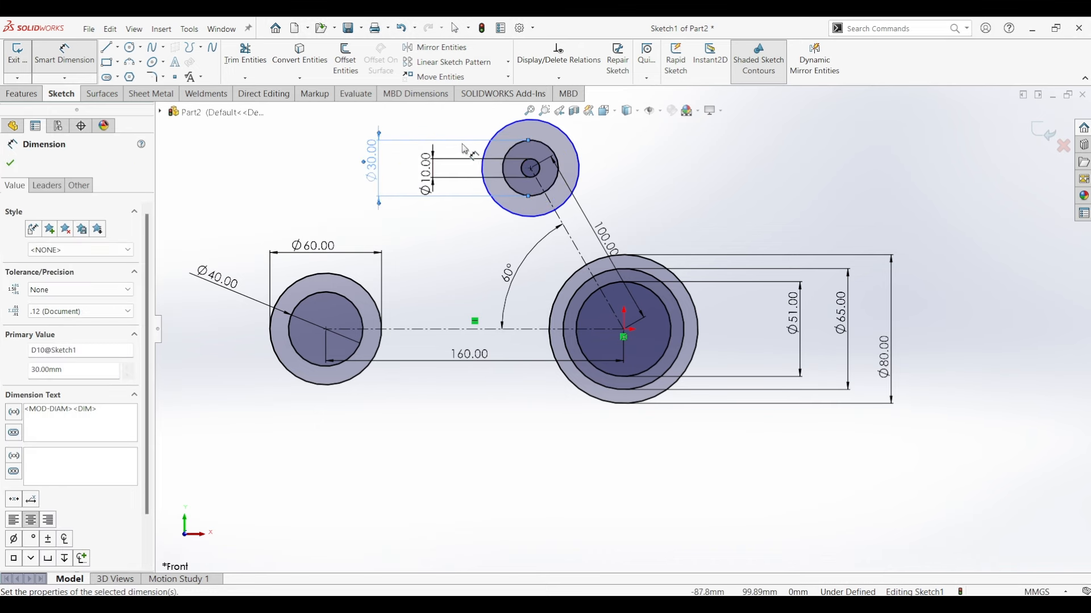
left_click(490, 146)
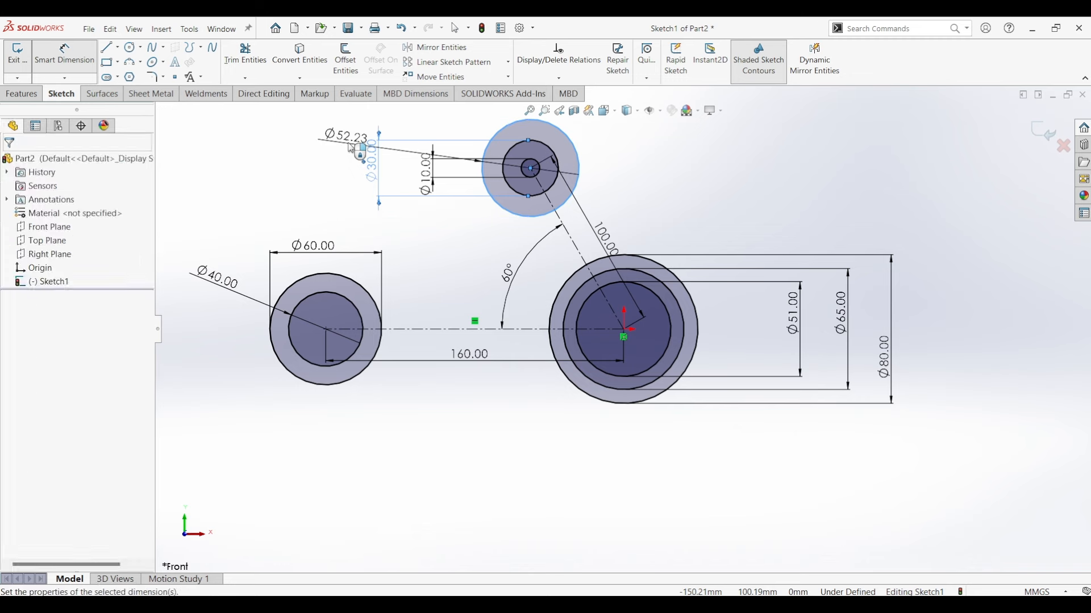
left_click(351, 149)
type("40.00mm")
key("Return")
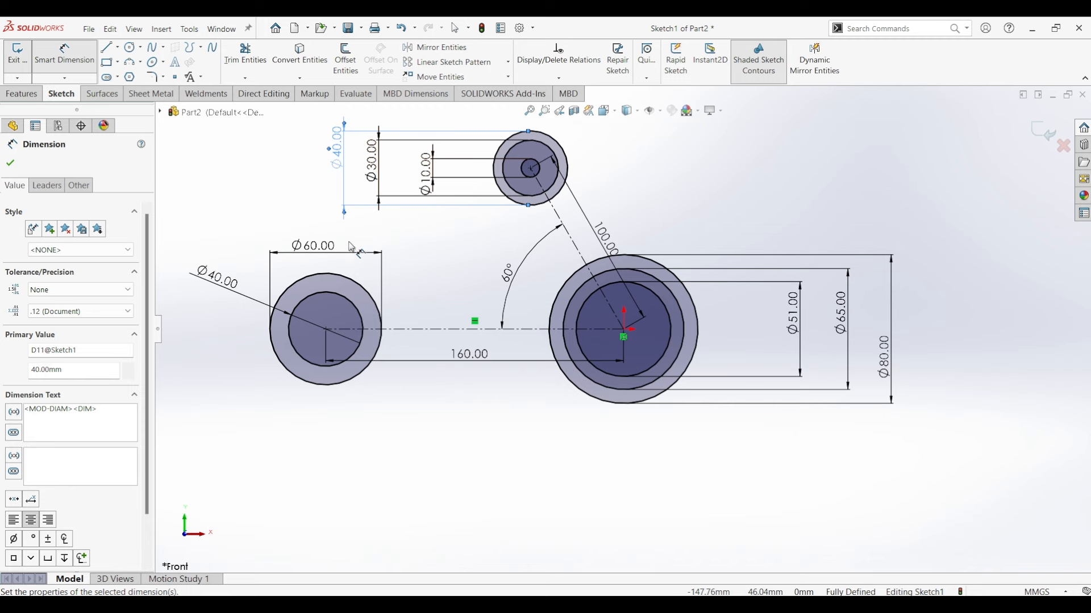
Step: Sketch upper and lower lines tangent to the 60 mm circle and the 80 mm circle at the origin
left_click(106, 47)
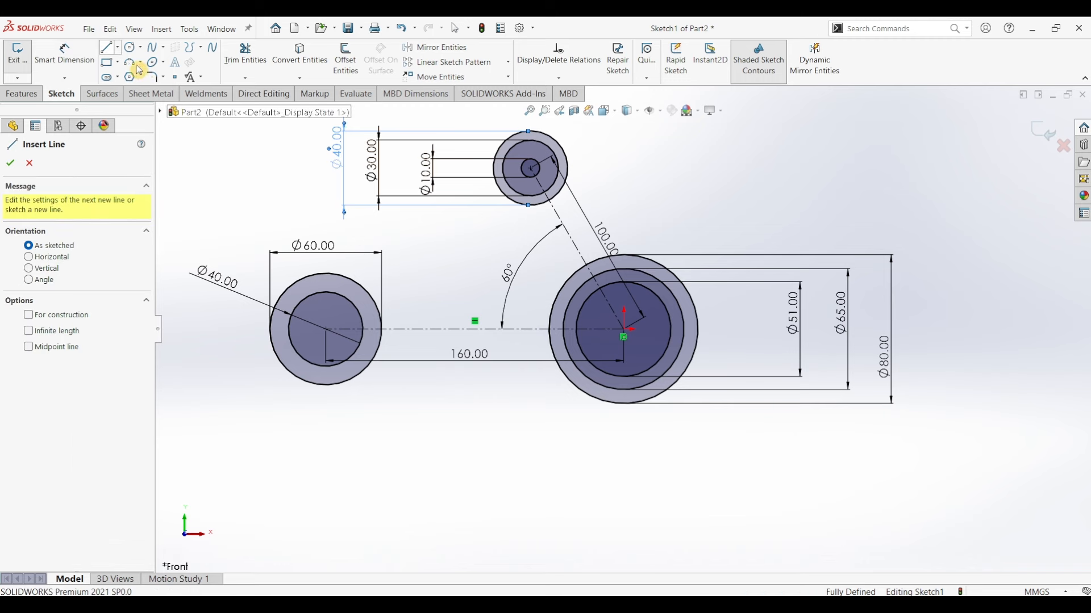
left_click(328, 275)
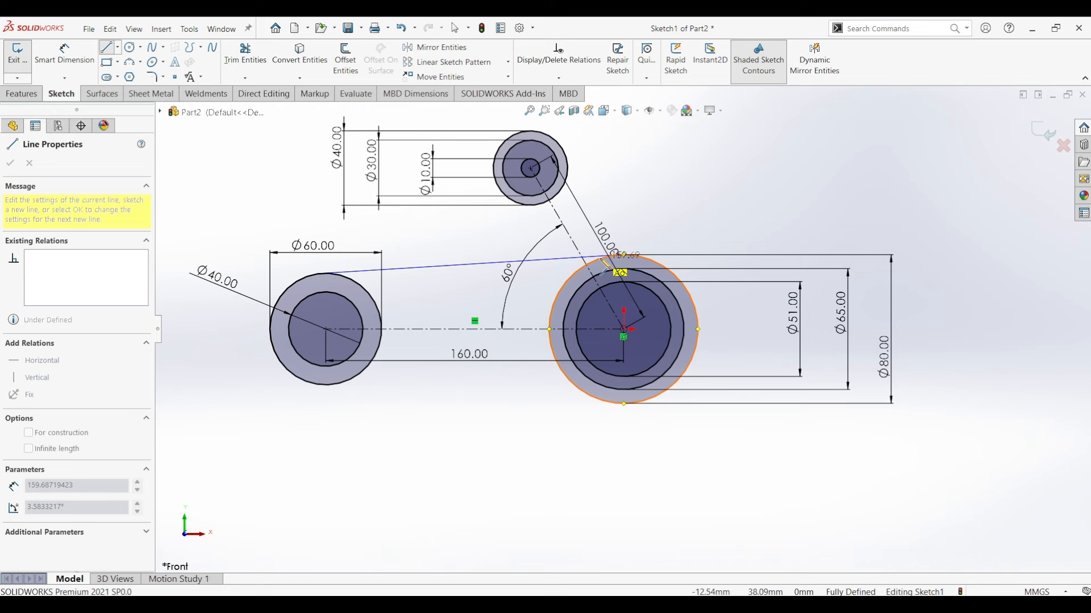
double_click(618, 259)
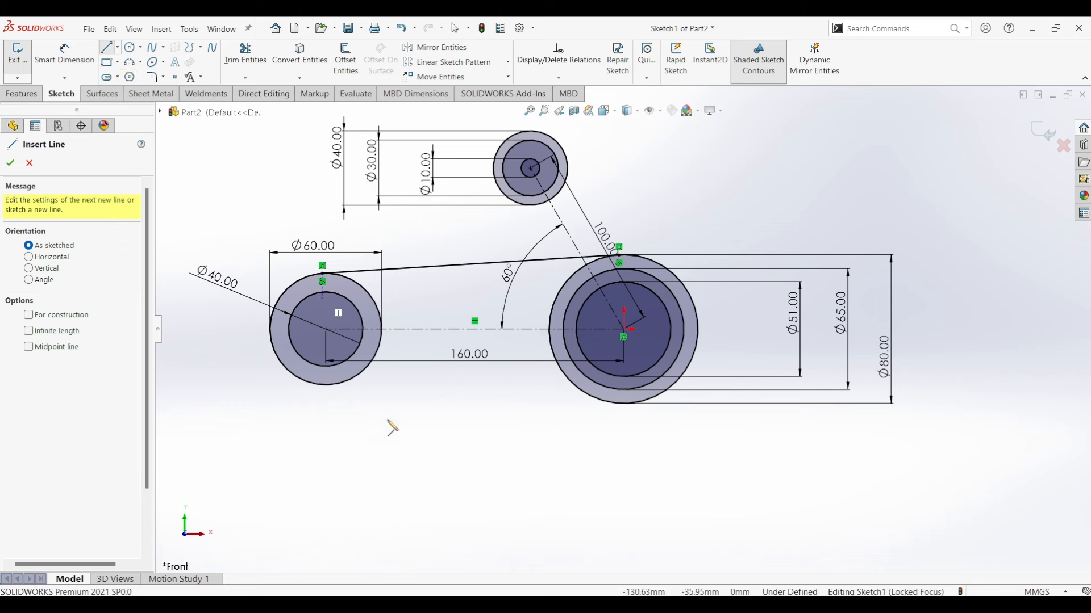
left_click(332, 386)
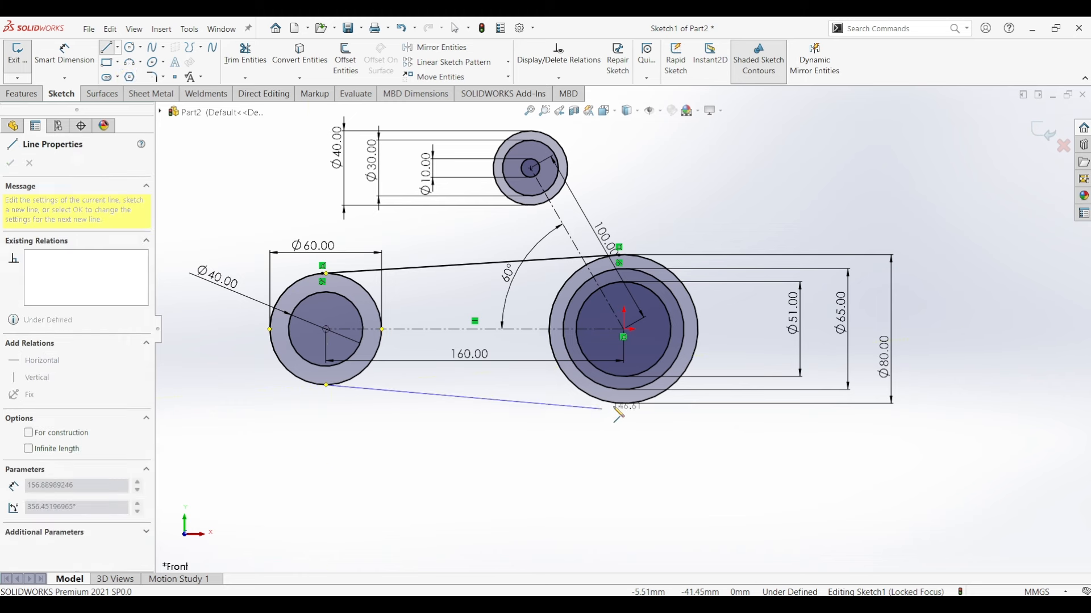
double_click(620, 405)
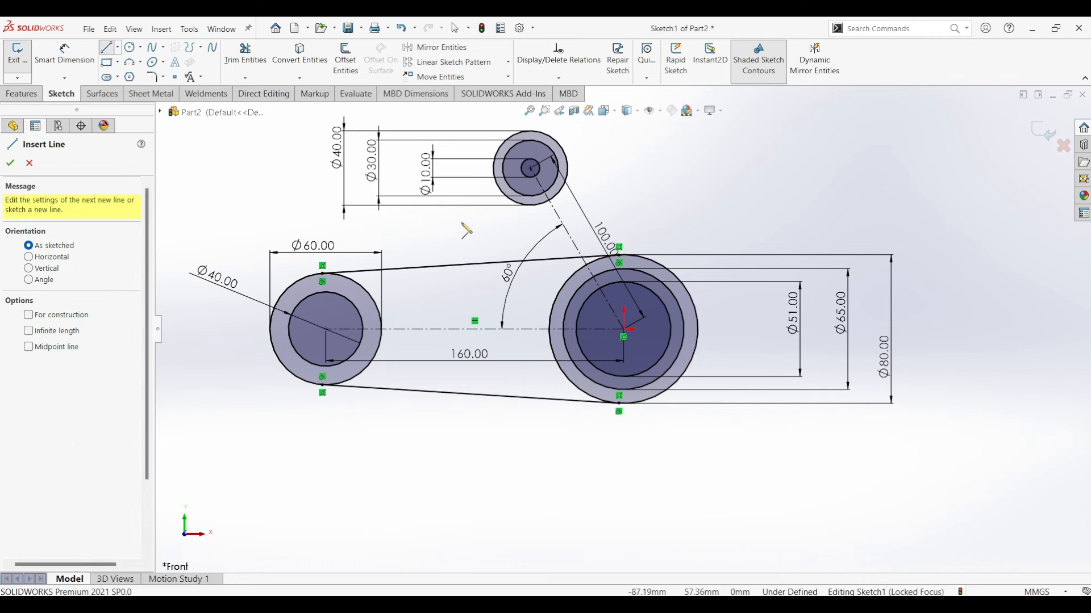
Step: Connect the 40 mm outer circle of the upper boss to the 80 mm circle with a tangent line on each side
left_click(507, 199)
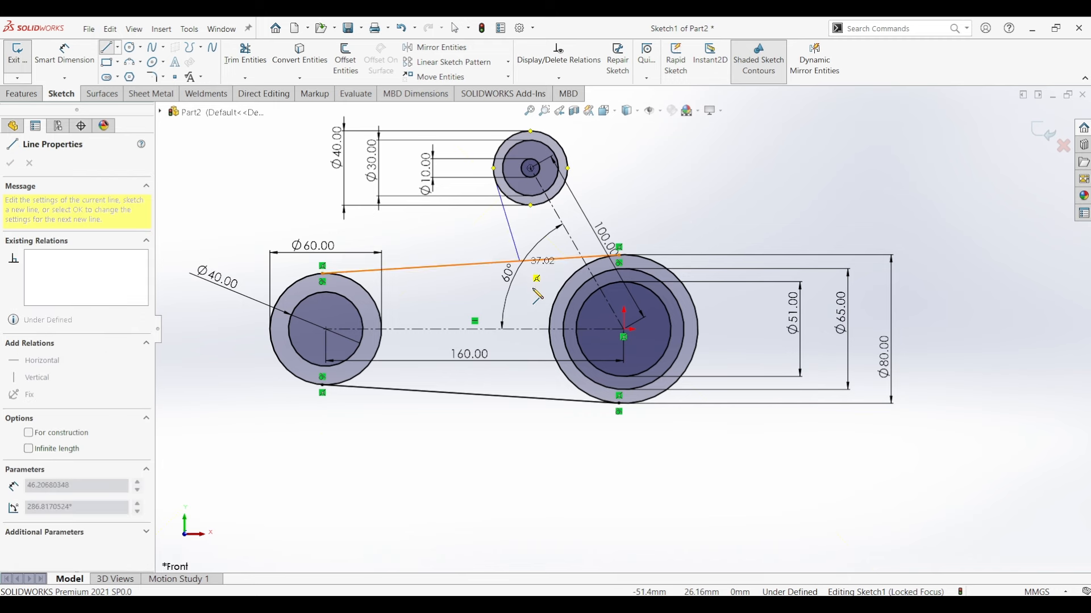
left_click(553, 353)
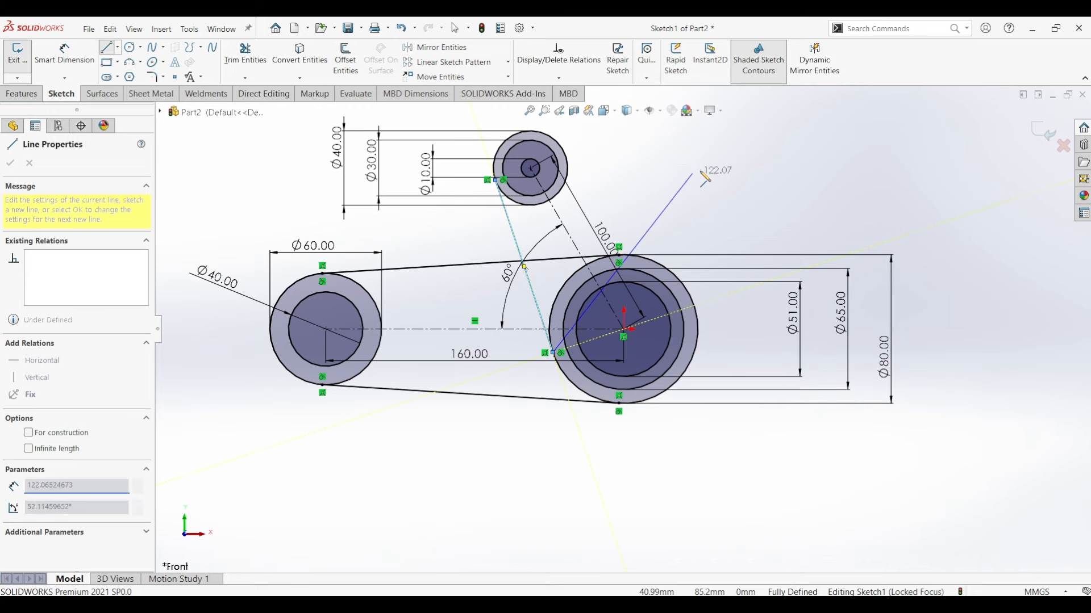
key("Escape")
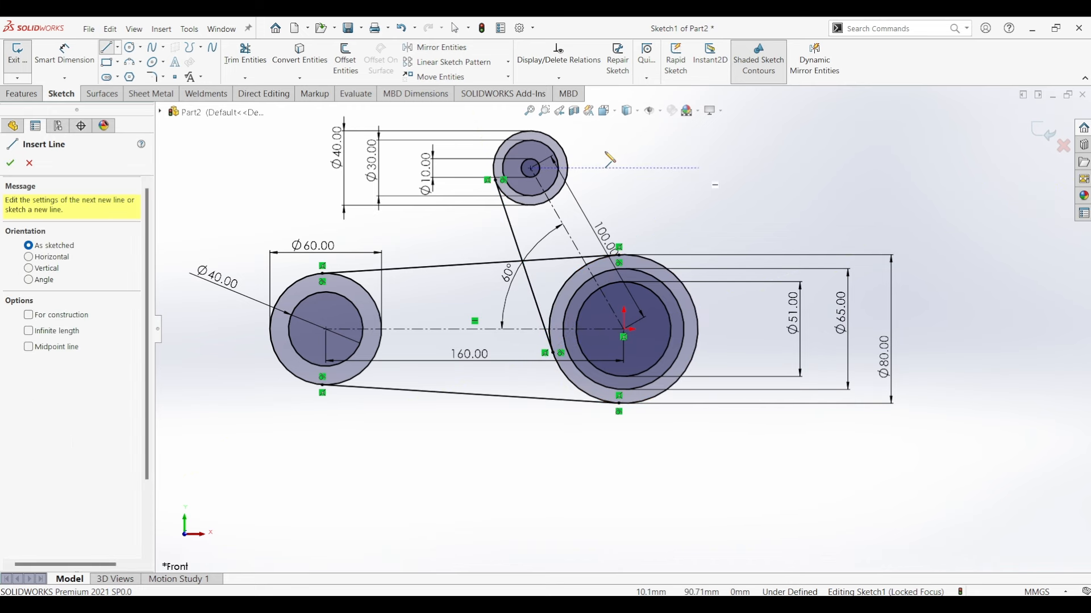
left_click(567, 154)
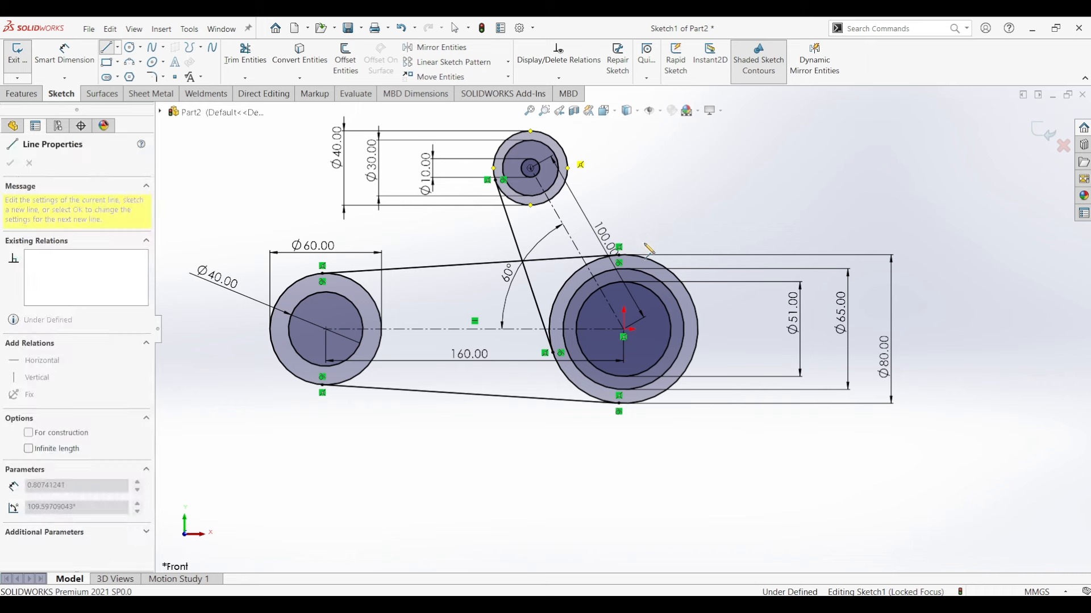
left_click(694, 311)
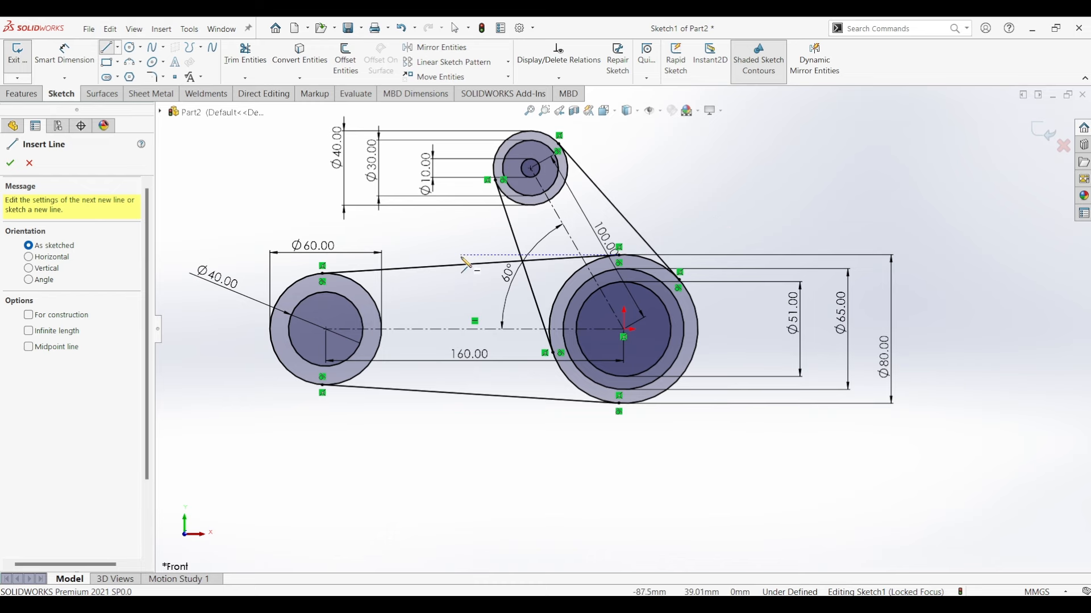
Step: Check the Part No 152 drawing, then sketch a centerpoint straight slot on the horizontal centerline, about 70 mm between arc centers and 24 mm wide
left_click(543, 607)
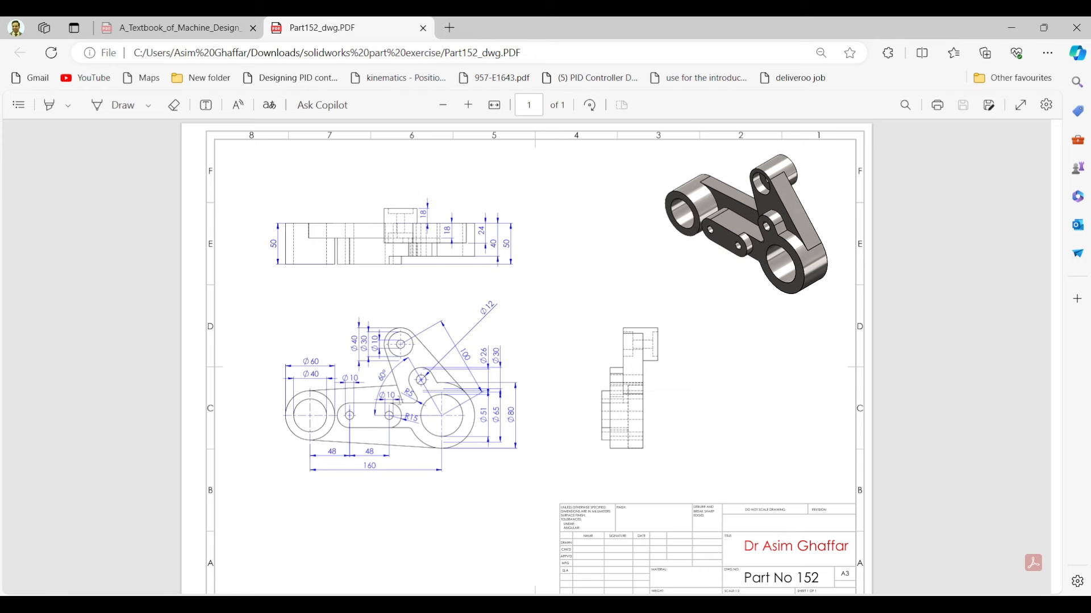
left_click(1012, 28)
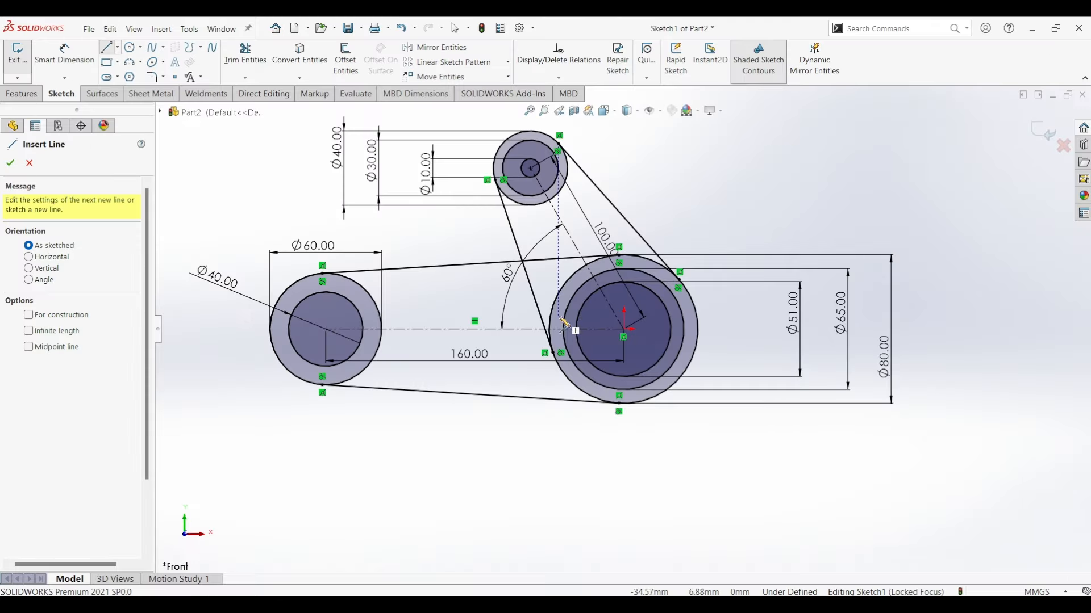
left_click(109, 77)
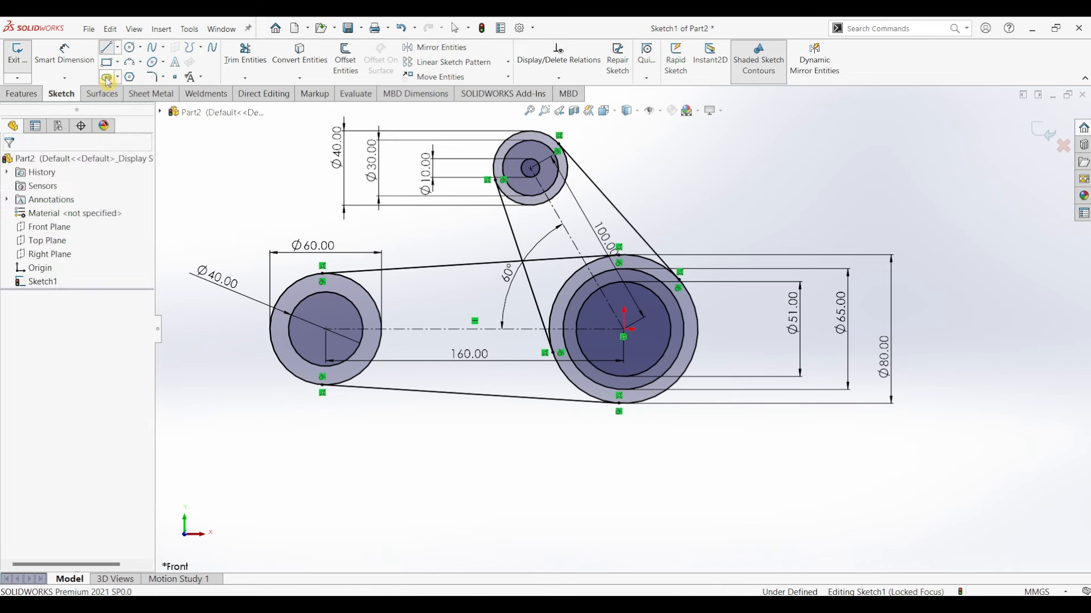
left_click(431, 329)
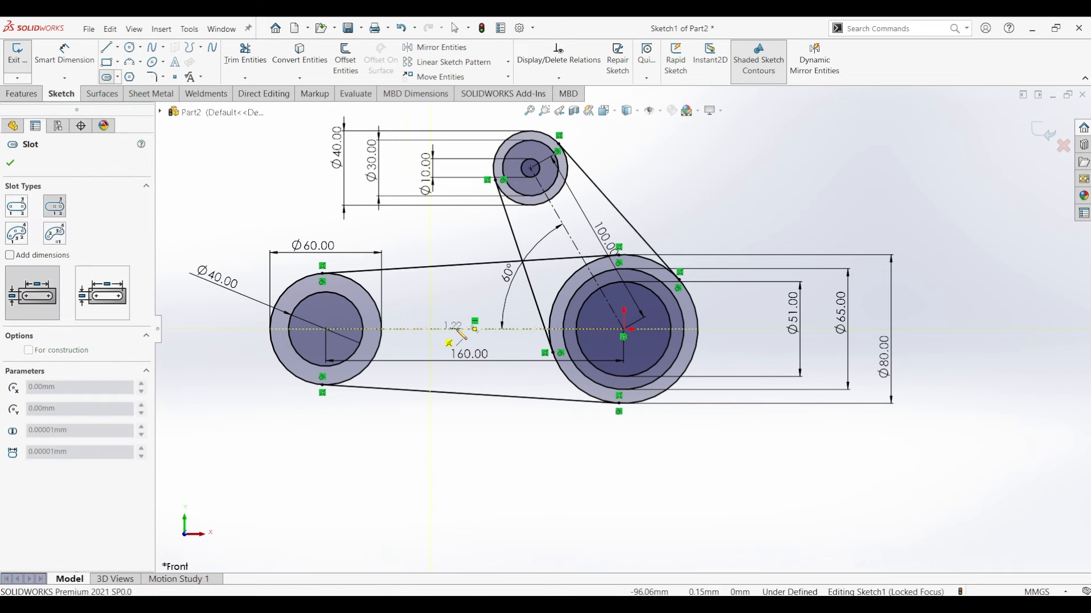
left_click(498, 338)
left_click(379, 314)
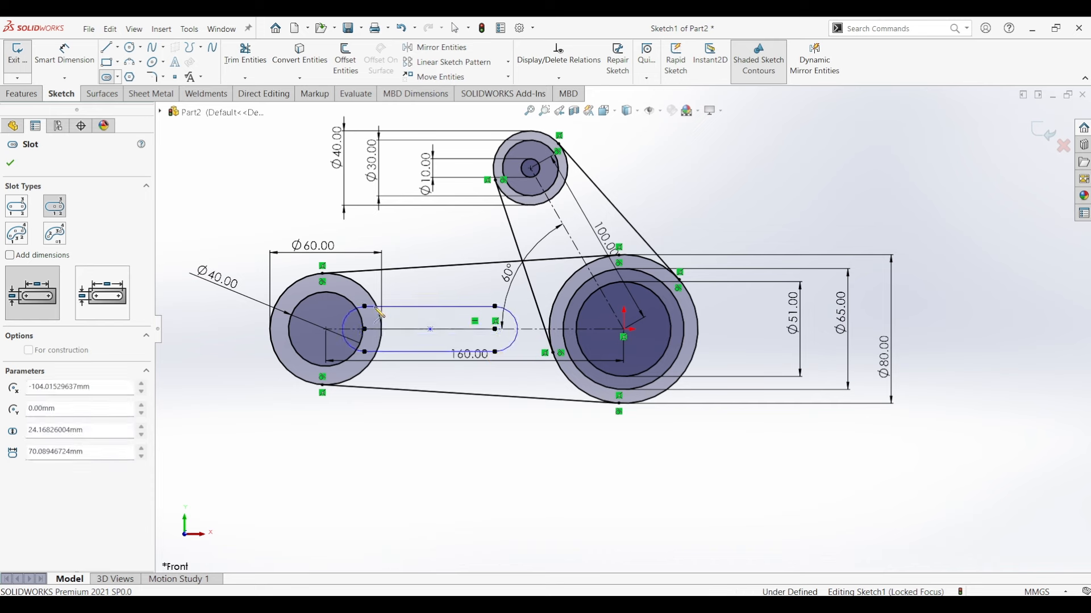
Step: Dimension the slot's straight upper edge to 48 mm
left_click(67, 59)
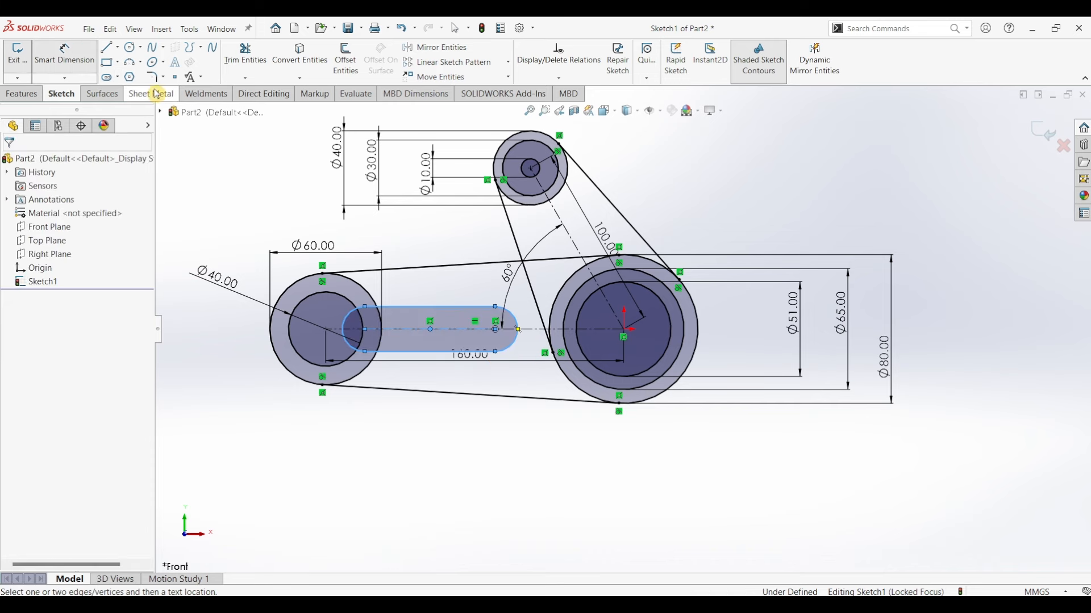
left_click(425, 312)
left_click(427, 243)
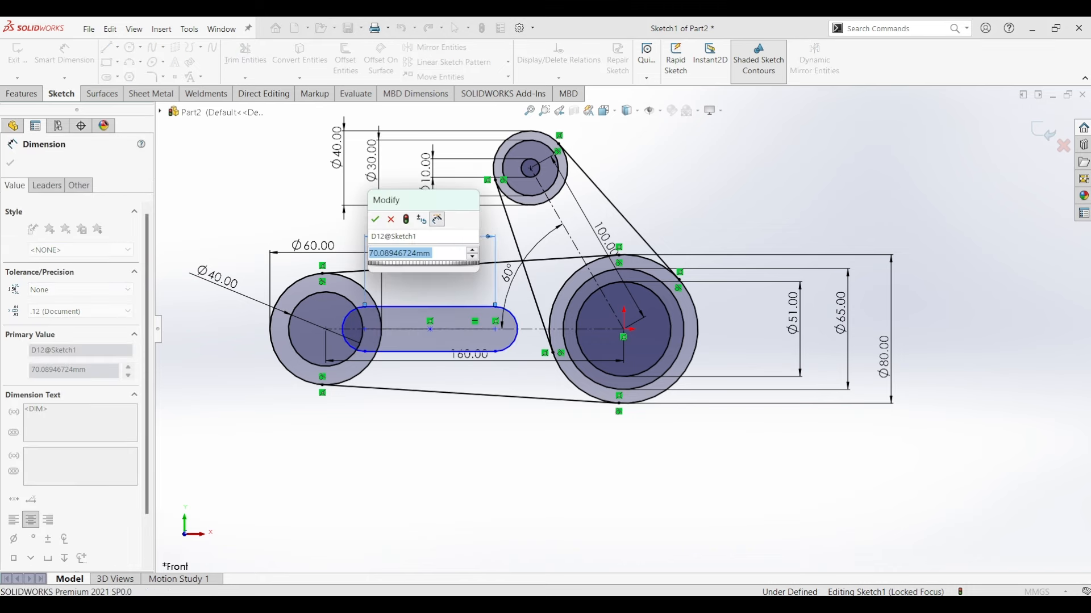
type("48")
key("Return")
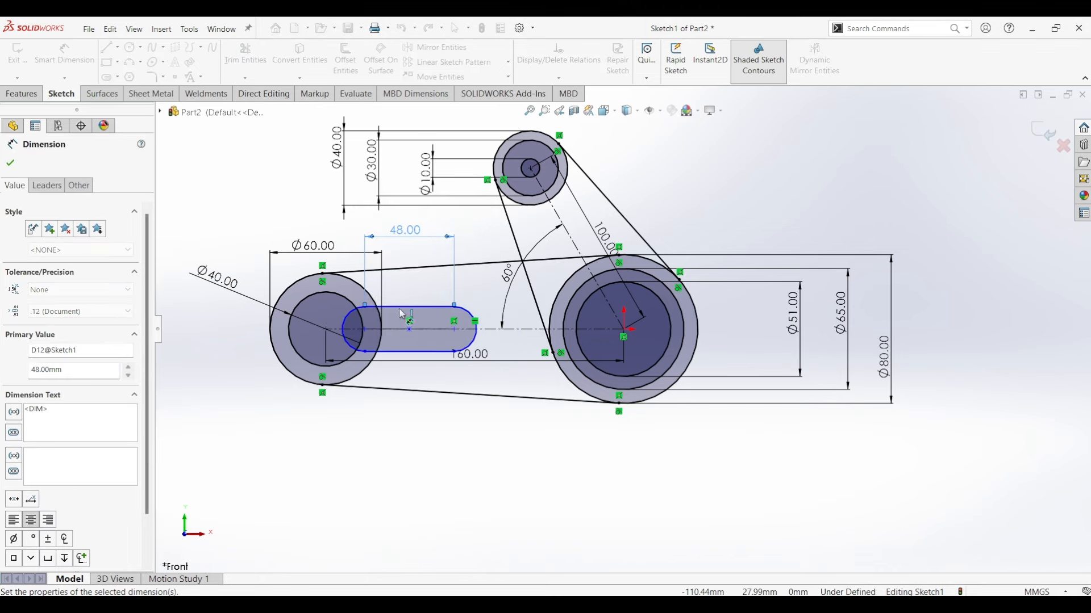
Step: Dimension the horizontal distance from the 60 mm circle's center to the slot's nearer arc center as 48 mm
left_click(326, 331)
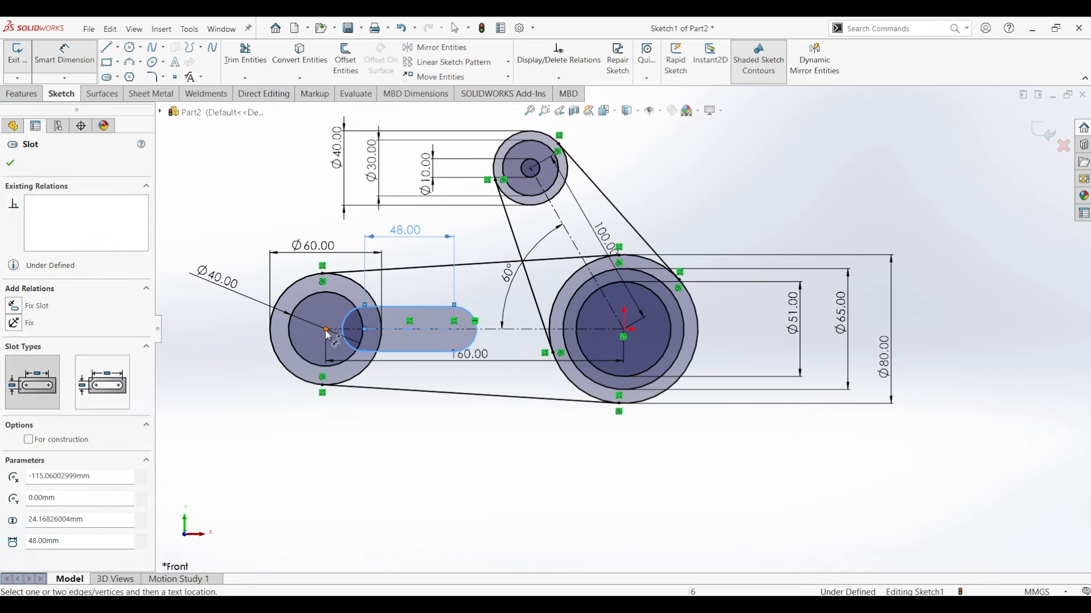
left_click(326, 330)
left_click(357, 441)
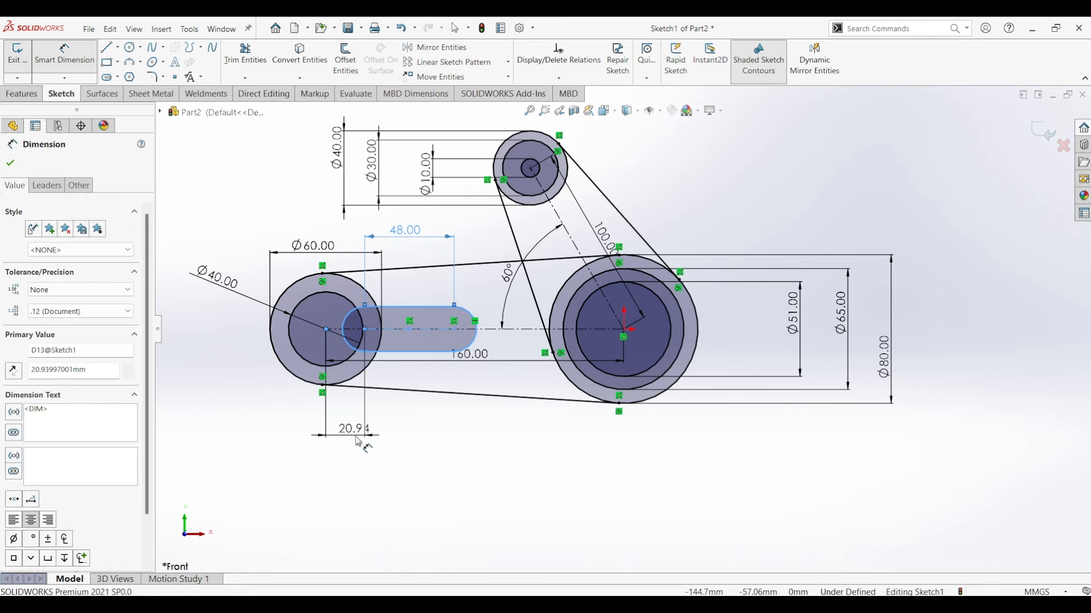
key("Return")
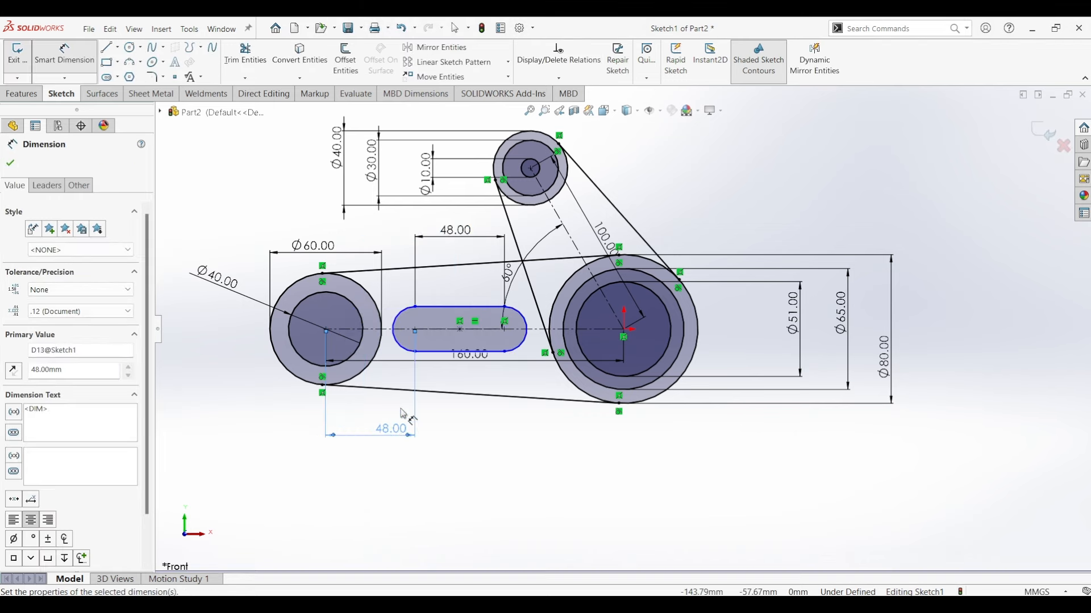
Step: Dimension the slot's end arc facing the origin circles to a radius of 15 mm
left_click(521, 317)
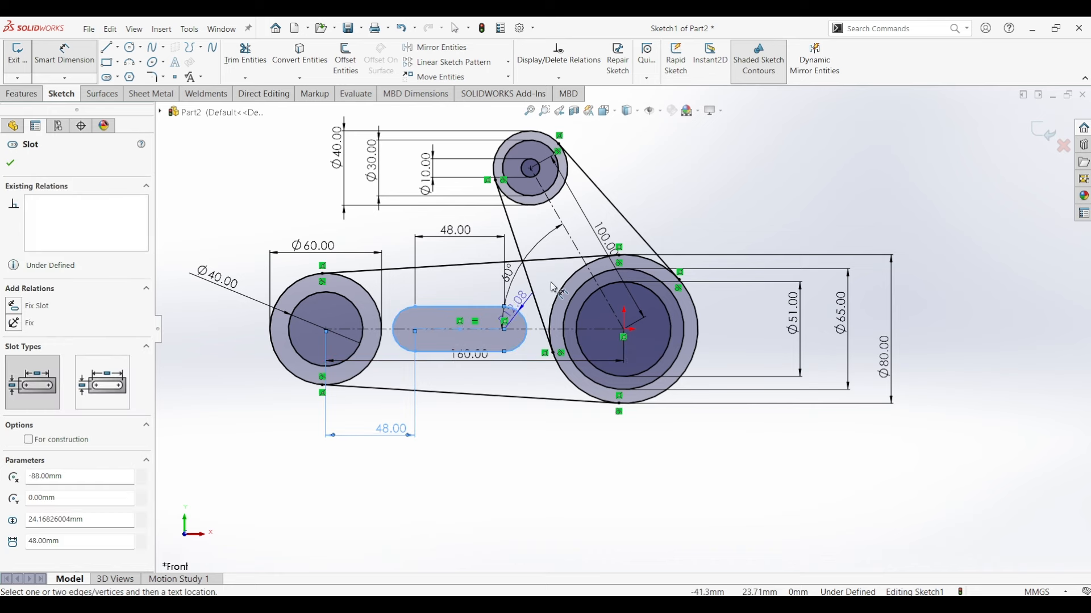
left_click(567, 283)
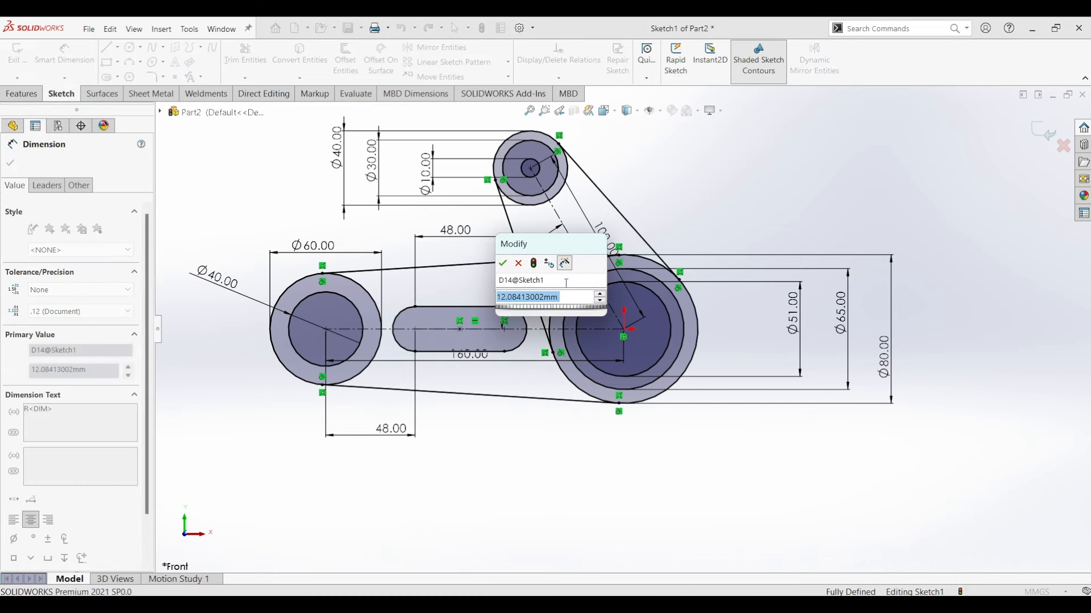
key("Return")
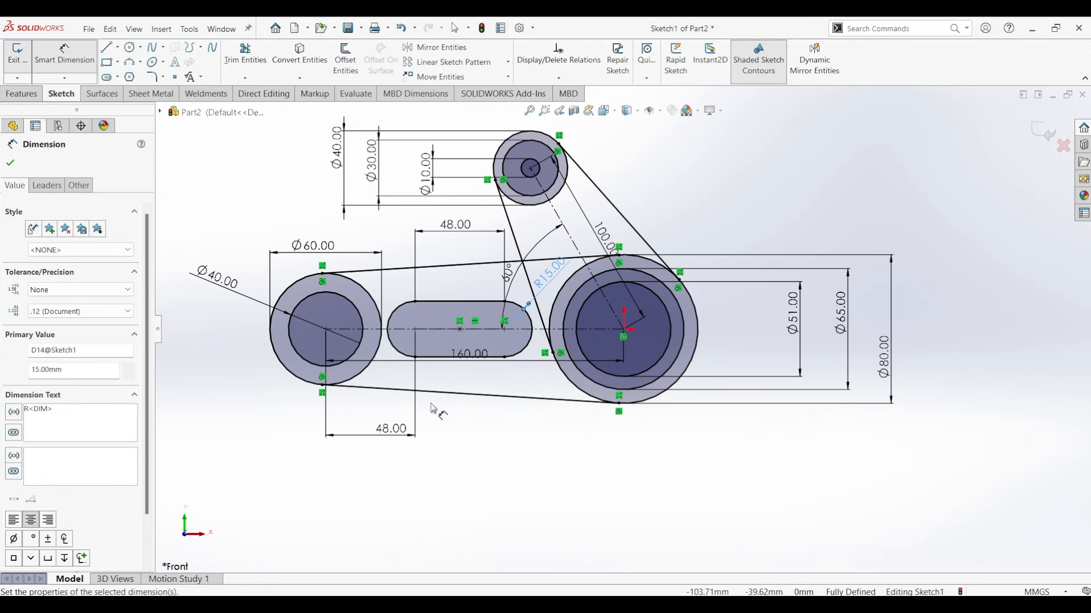
key("Escape")
Step: Sketch a horizontal line about 35 mm long from the right end of the slot's upper edge to the 65 mm circle
scroll(521, 362, "down", 2)
scroll(523, 361, "down", 1)
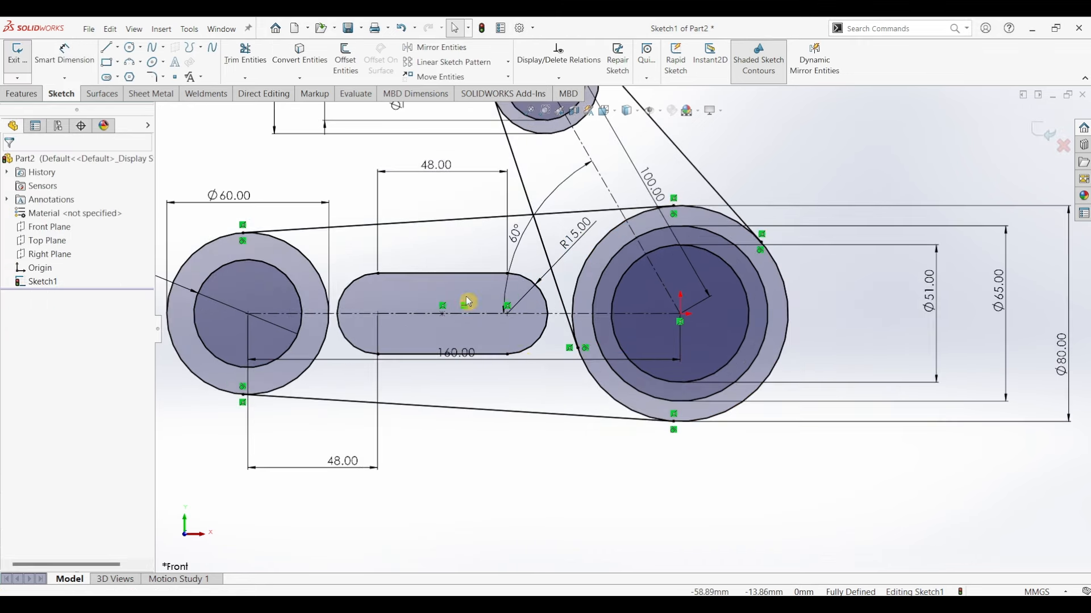
left_click(107, 50)
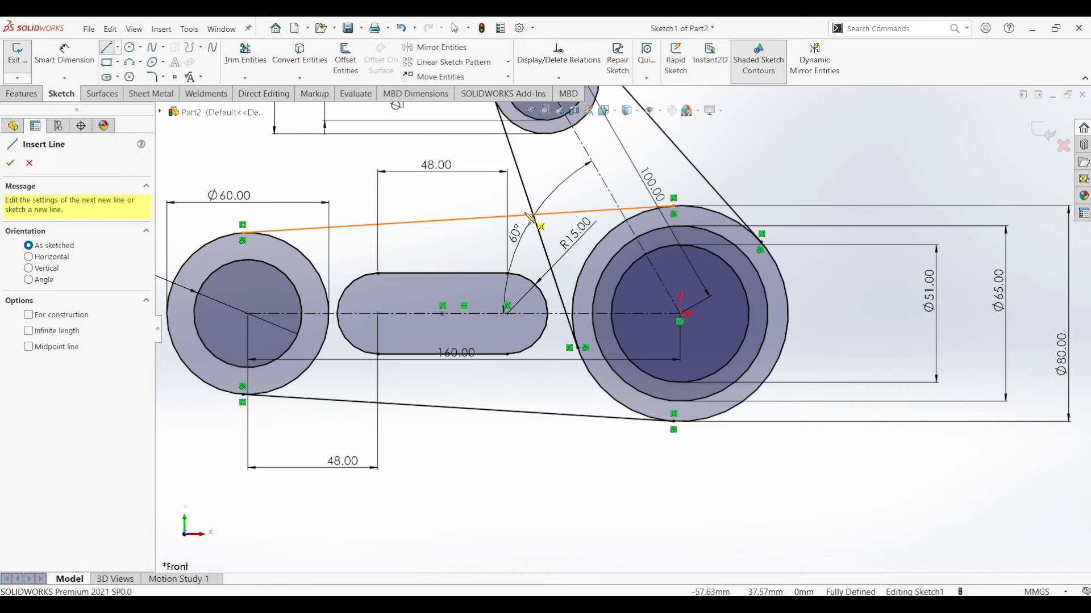
left_click(508, 274)
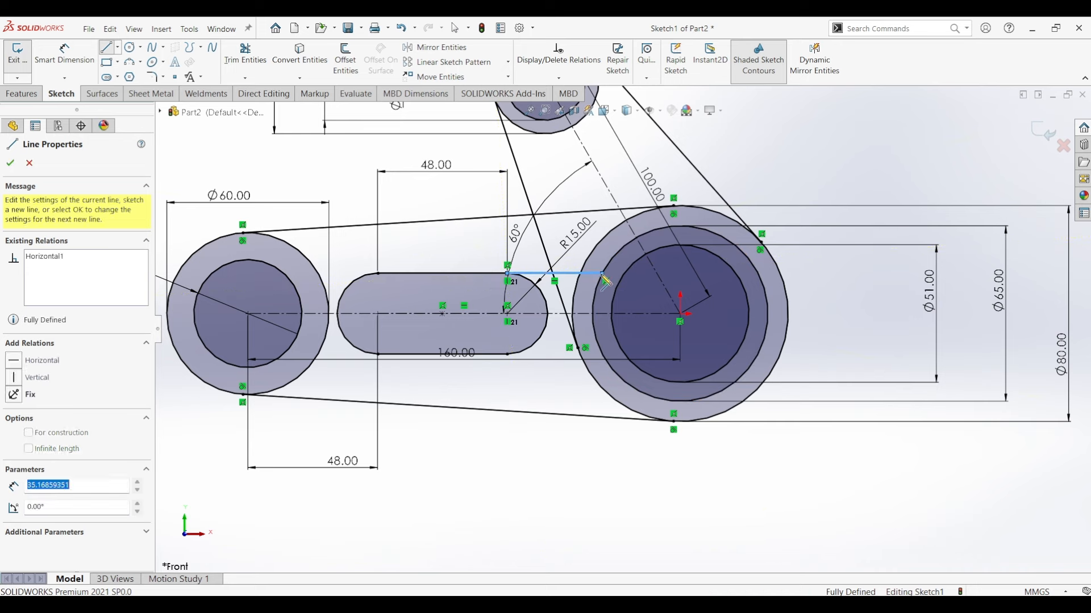
Step: Sketch a horizontal line from the right end of the slot's lower edge to the 65 mm circle
left_click(602, 275)
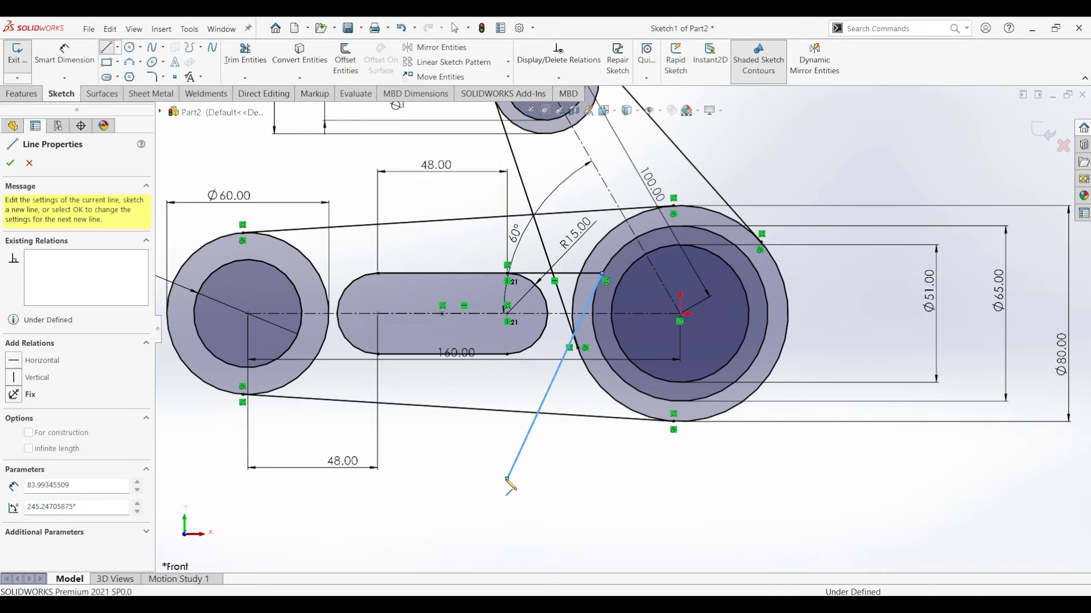
key("Escape")
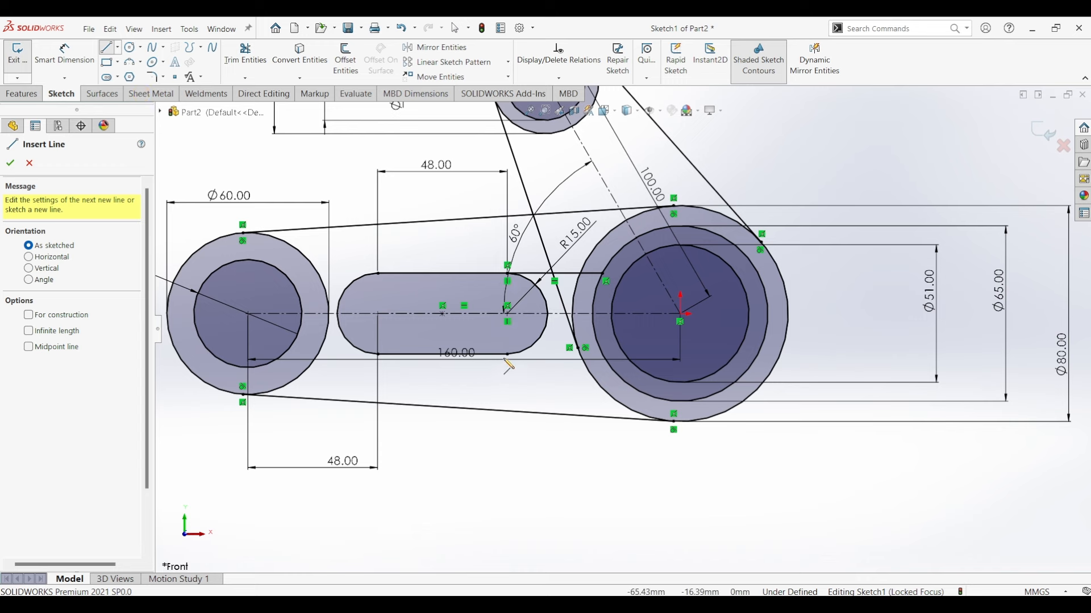
left_click(507, 355)
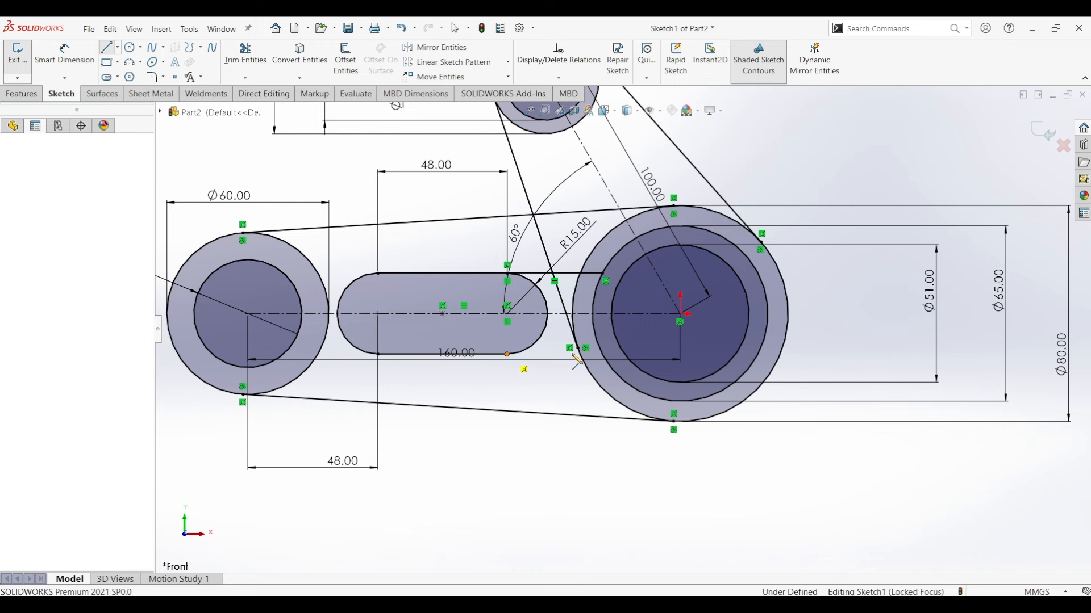
left_click(603, 355)
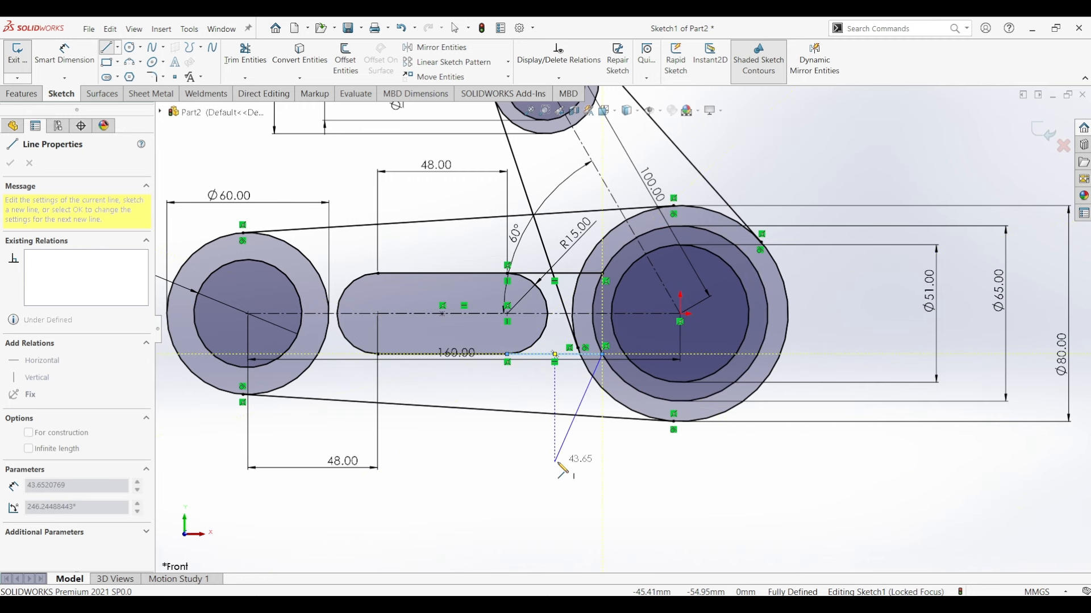
key("Escape")
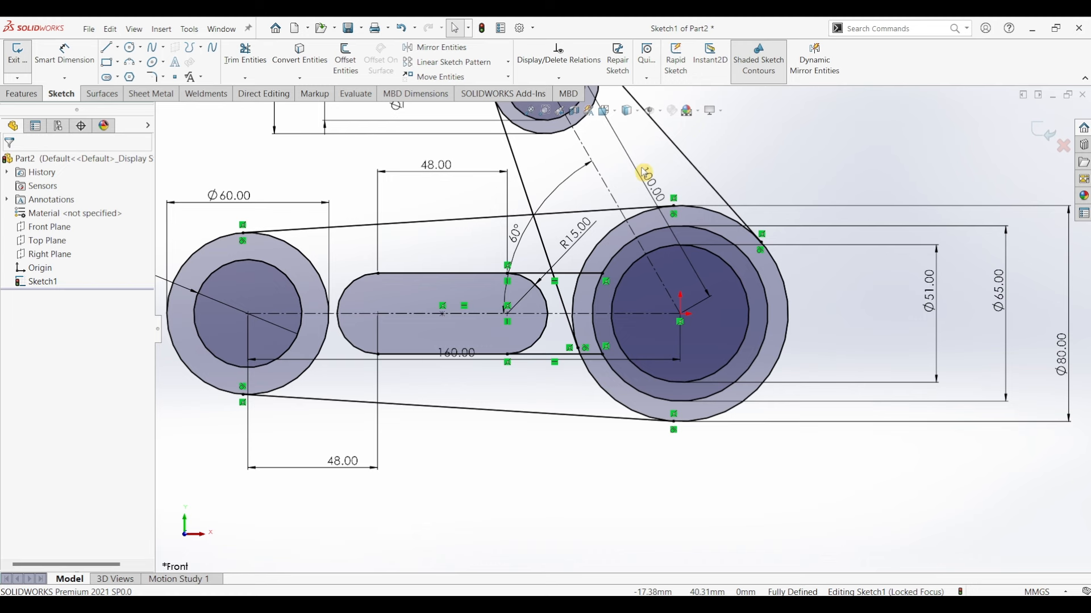
Step: Sketch three concentric circles centred on the inclined centreline's midpoint, with radii of about 5.3, 9.2 and 14.5 mm
left_click(130, 47)
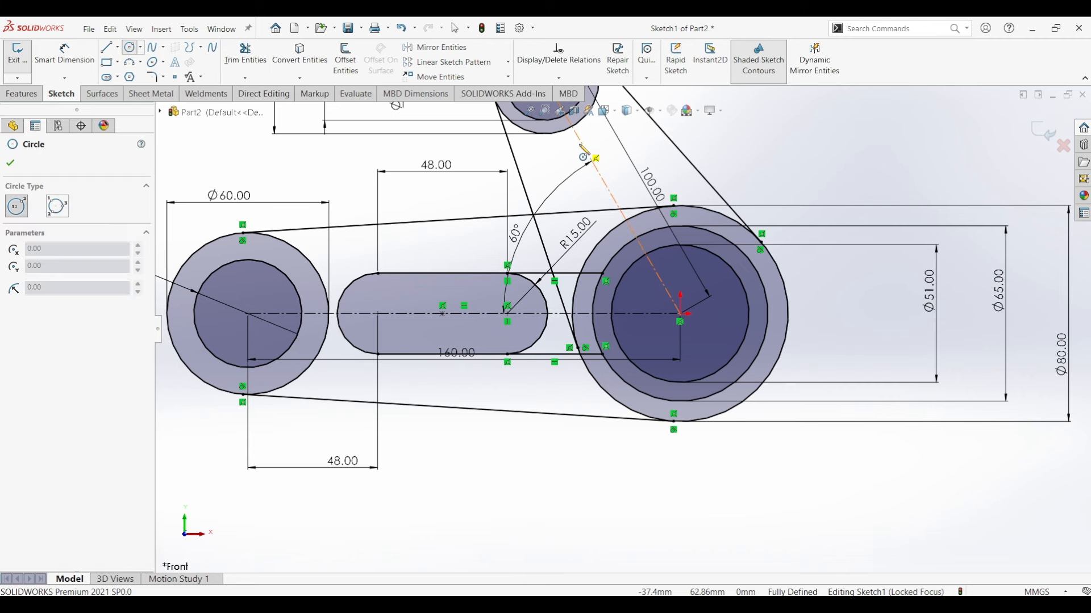
left_click(613, 197)
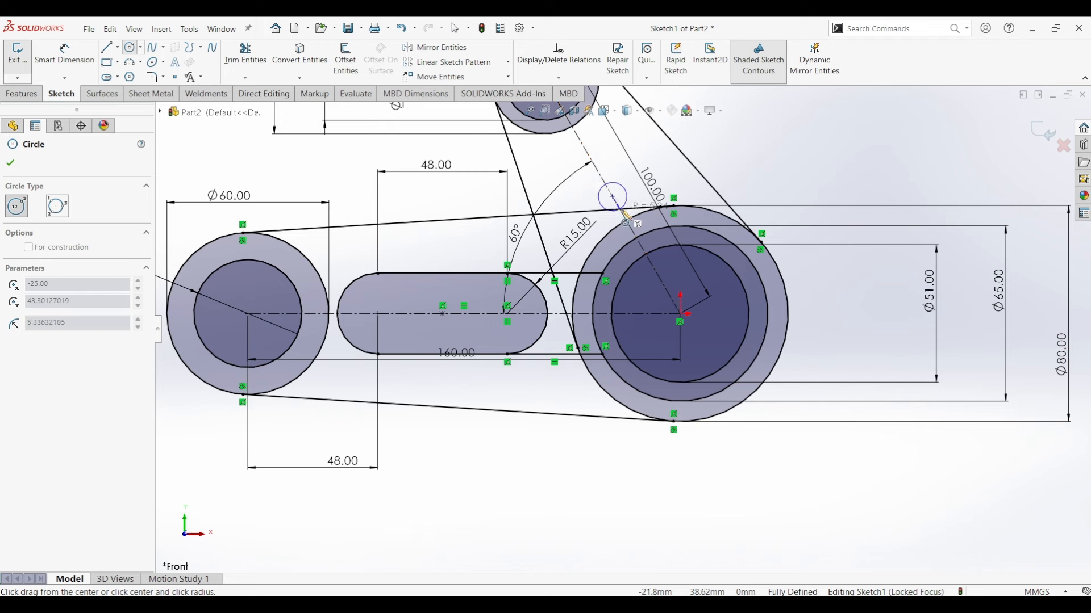
left_click(625, 216)
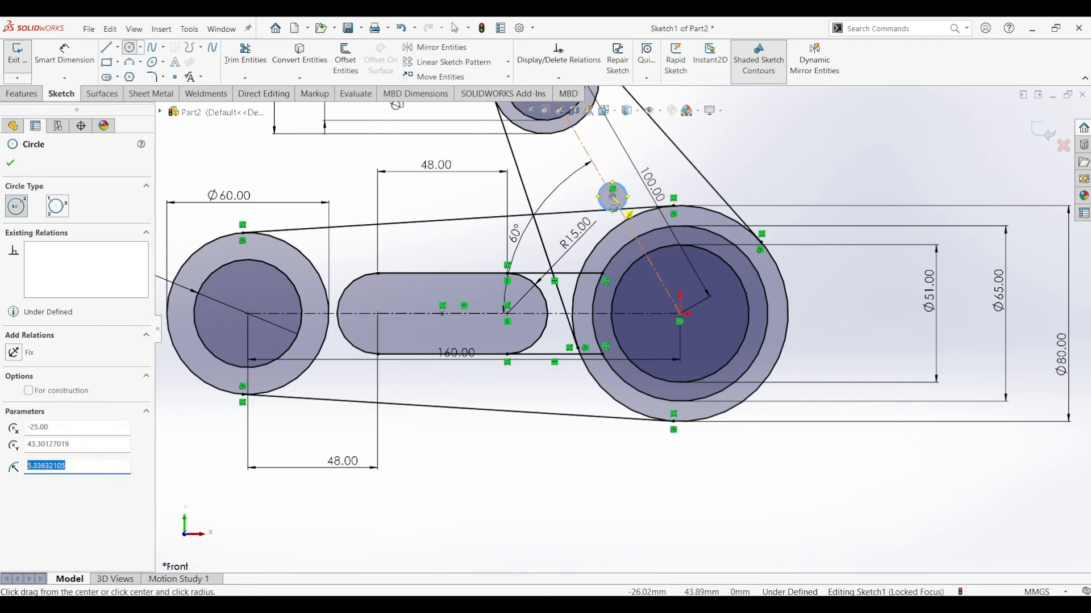
left_click(613, 197)
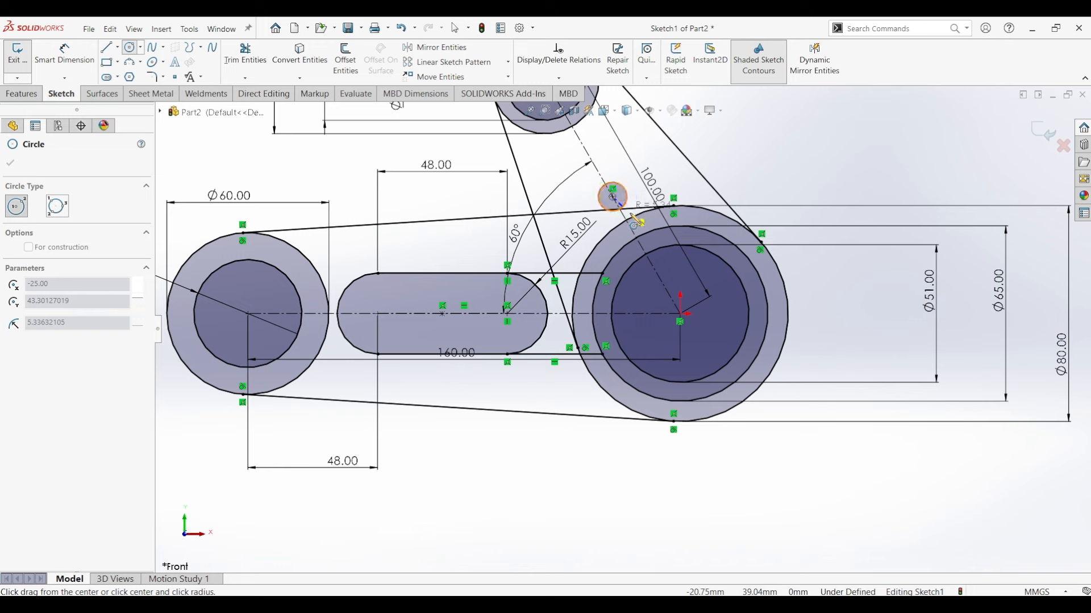
left_click(625, 216)
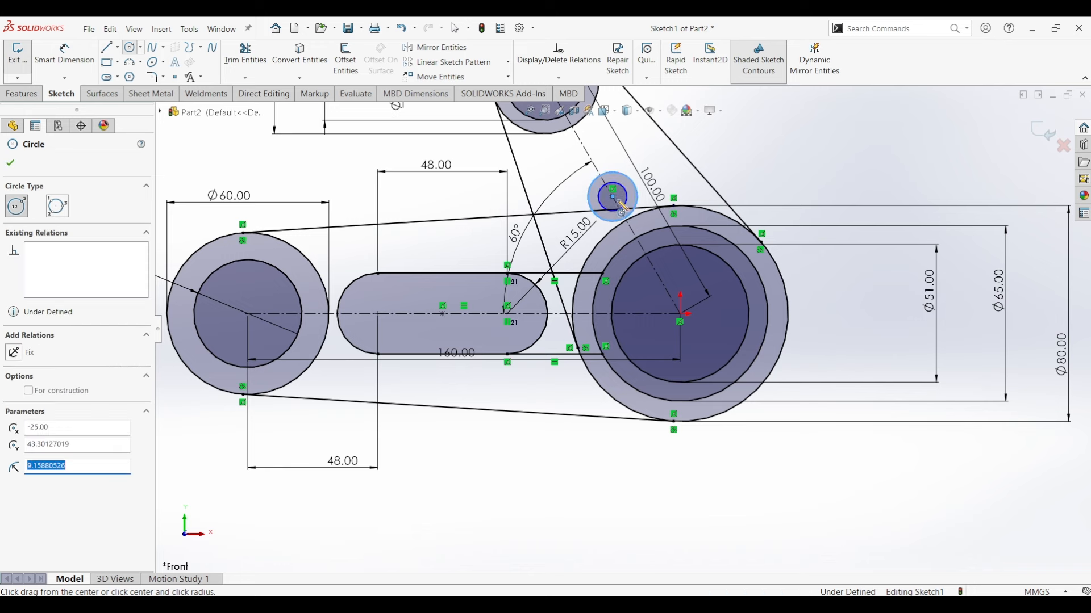
left_click(613, 197)
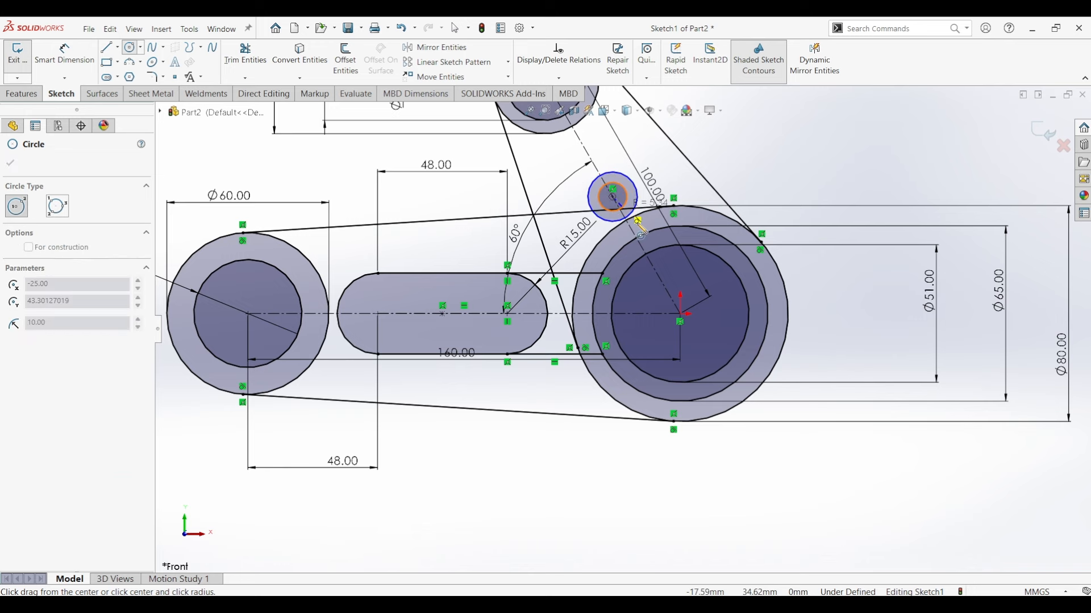
left_click(646, 231)
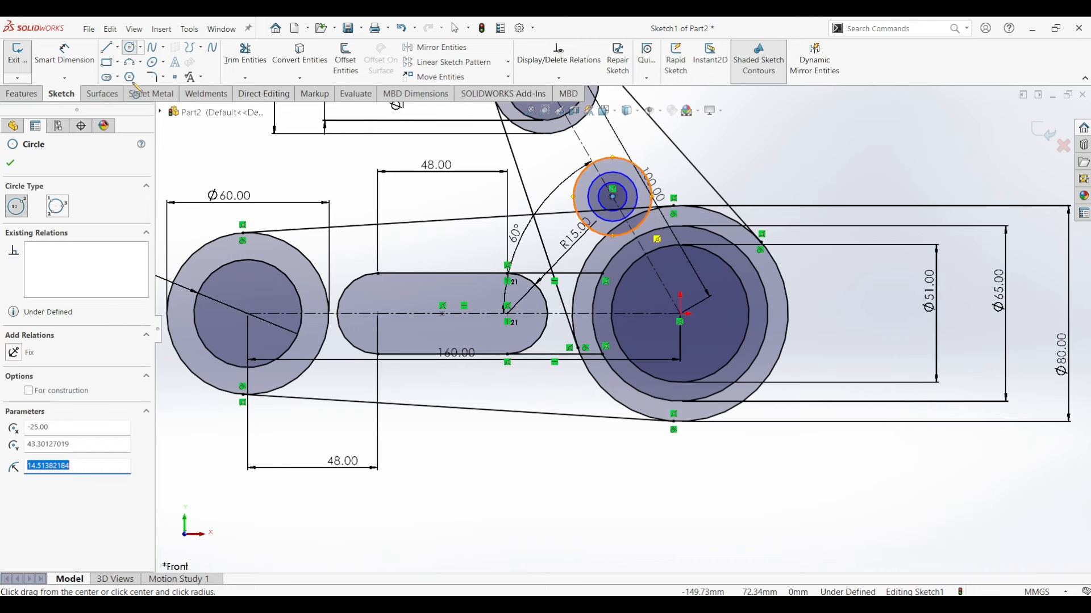
key("Escape")
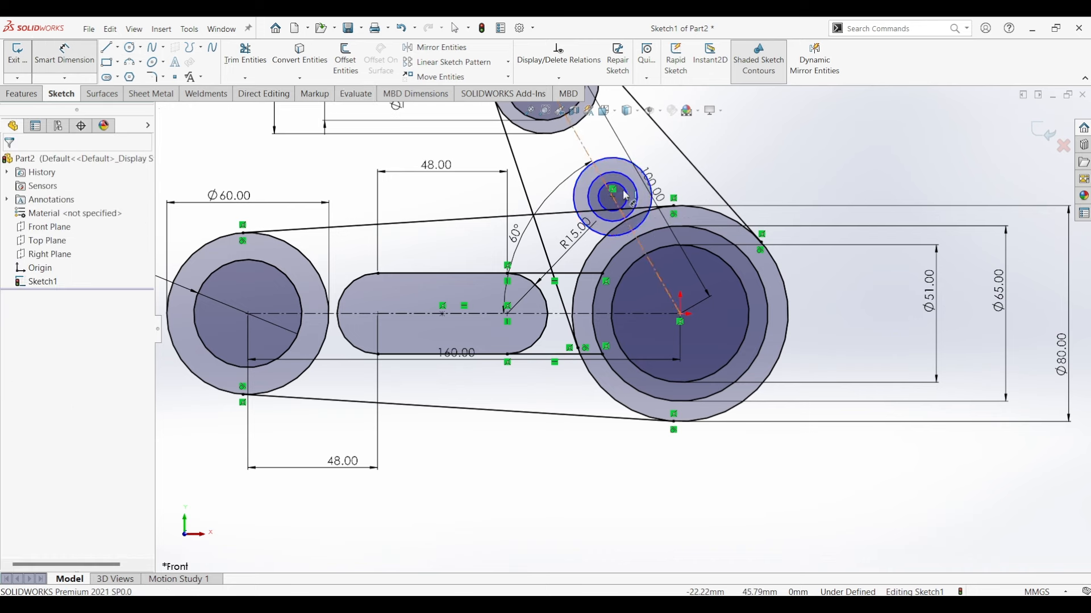
Step: Dimension the innermost of the three concentric circles on the inclined centreline to a diameter of 12 mm
left_click(621, 196)
key("d")
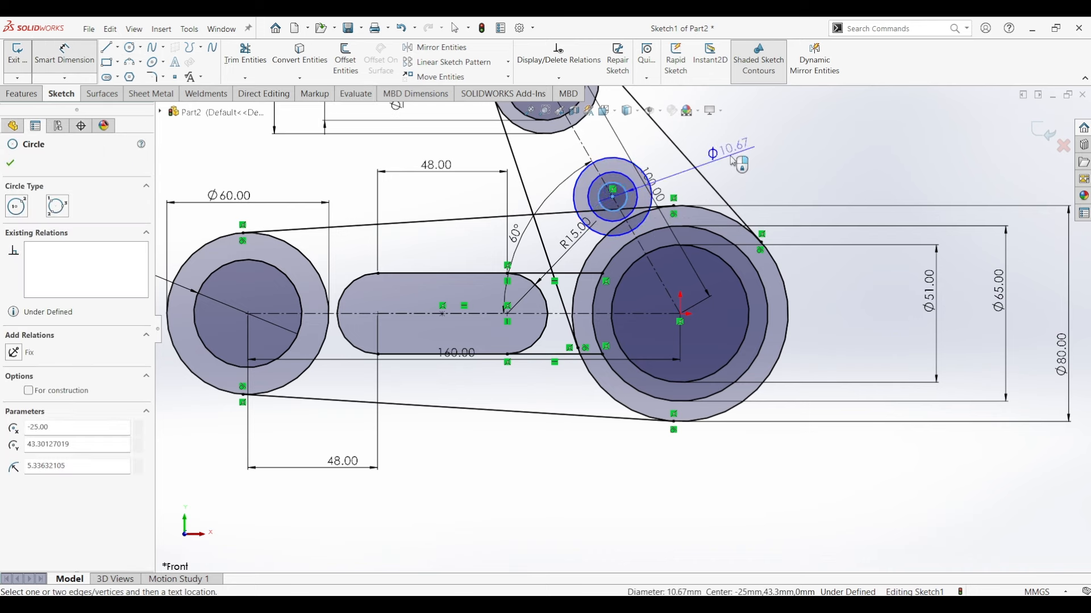
left_click(731, 157)
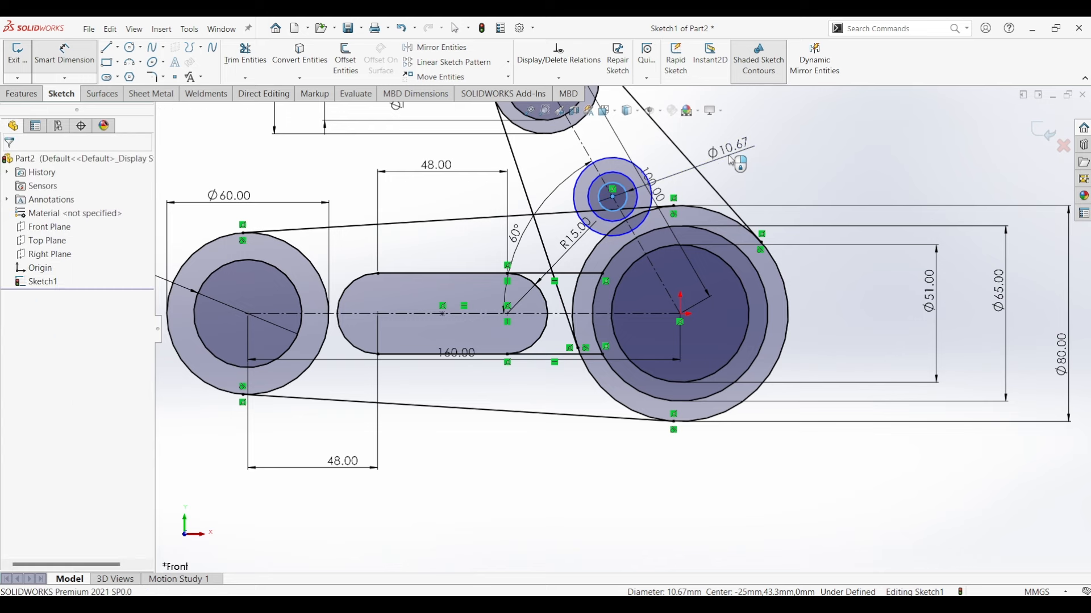
type("12")
key("Return")
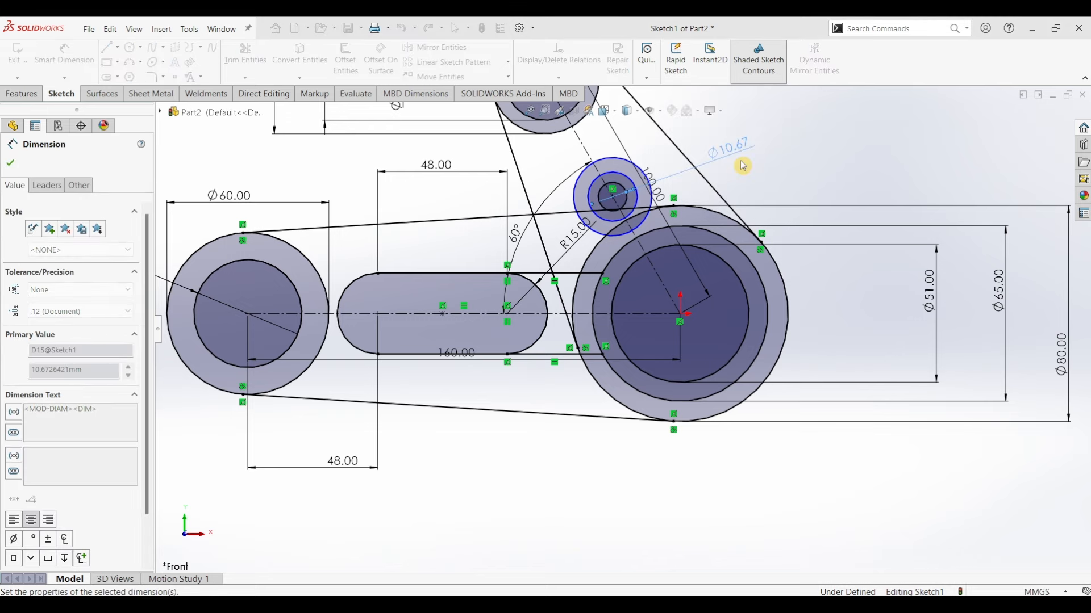
Step: Dimension the middle concentric circle on the inclined centreline to a diameter of 26 mm
left_click(631, 181)
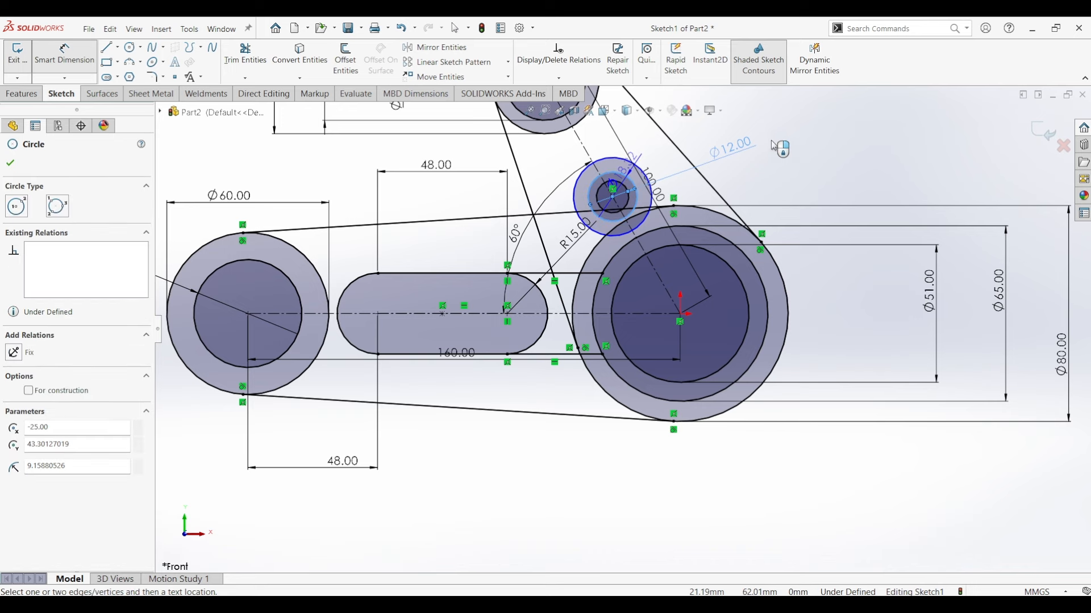
left_click(786, 166)
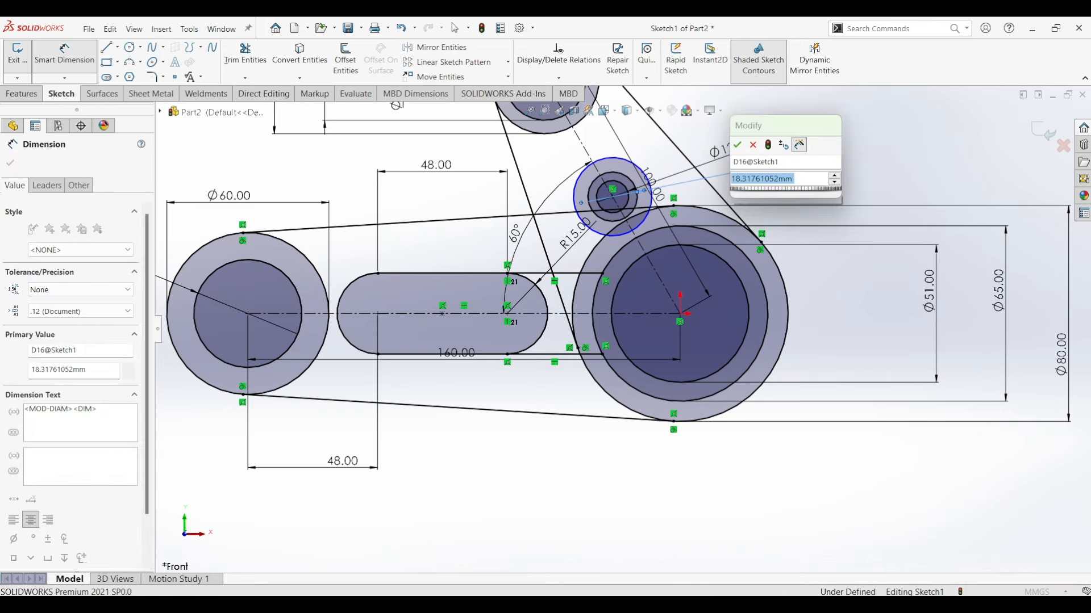
type("18")
key("Return")
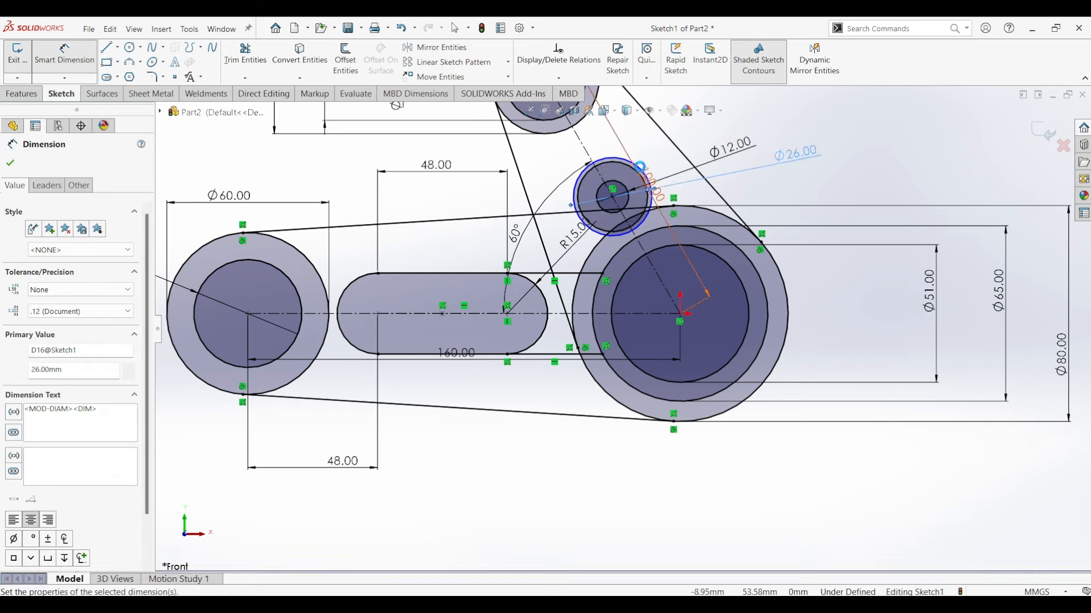
Step: Dimension the outermost concentric circle on the inclined centreline to a diameter of 30 mm
left_click(630, 165)
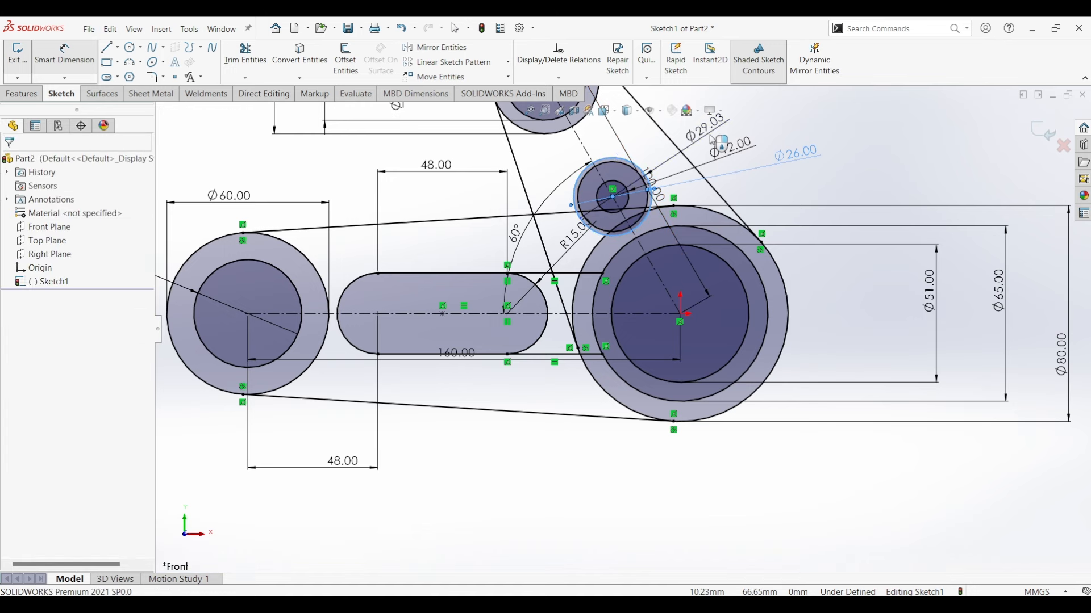
left_click(712, 139)
type("30")
key("Return")
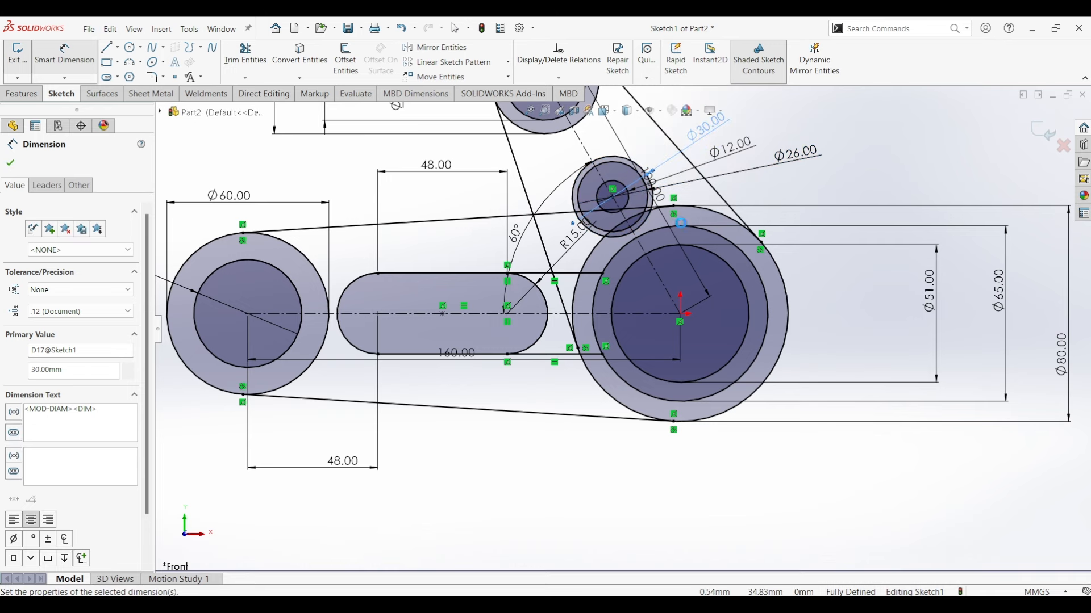
Step: Sketch a slanted line about 25 mm long from the lower-left side of the 30 mm circle to just inside the 65 mm circle
left_click(110, 49)
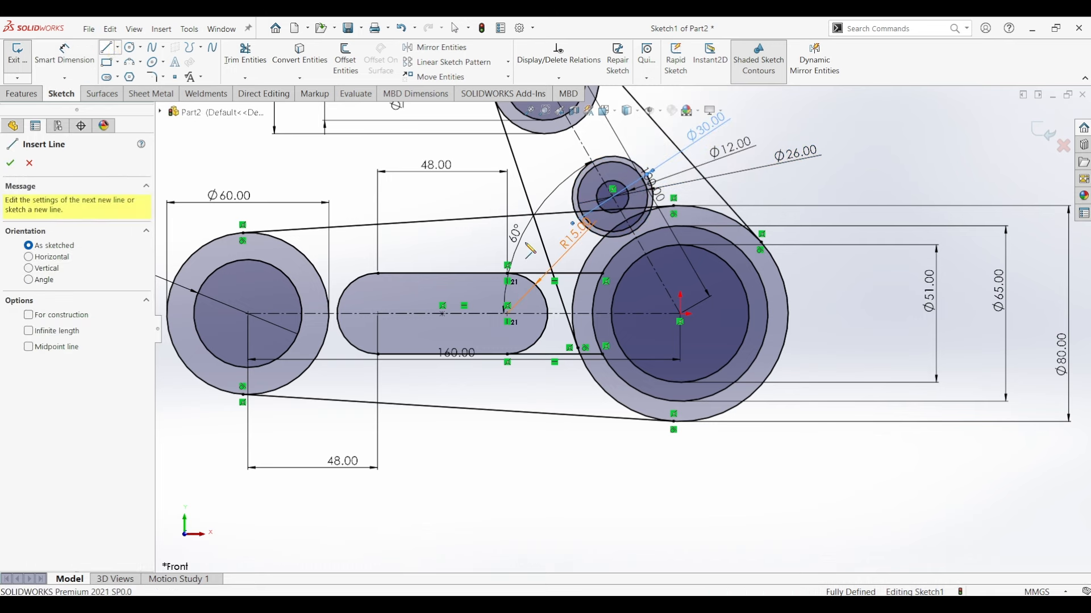
left_click(582, 224)
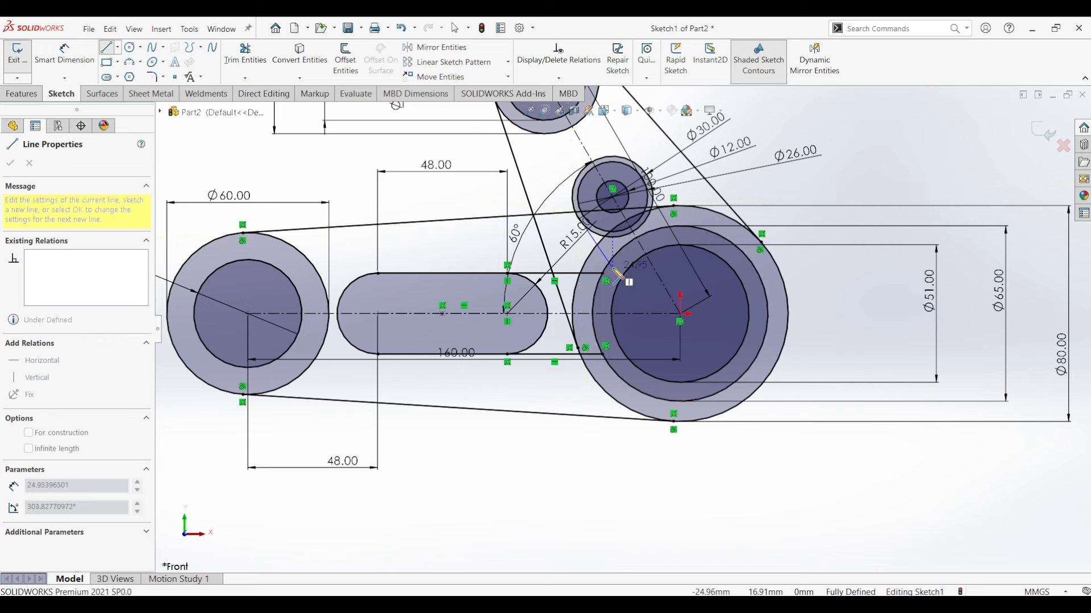
double_click(617, 274)
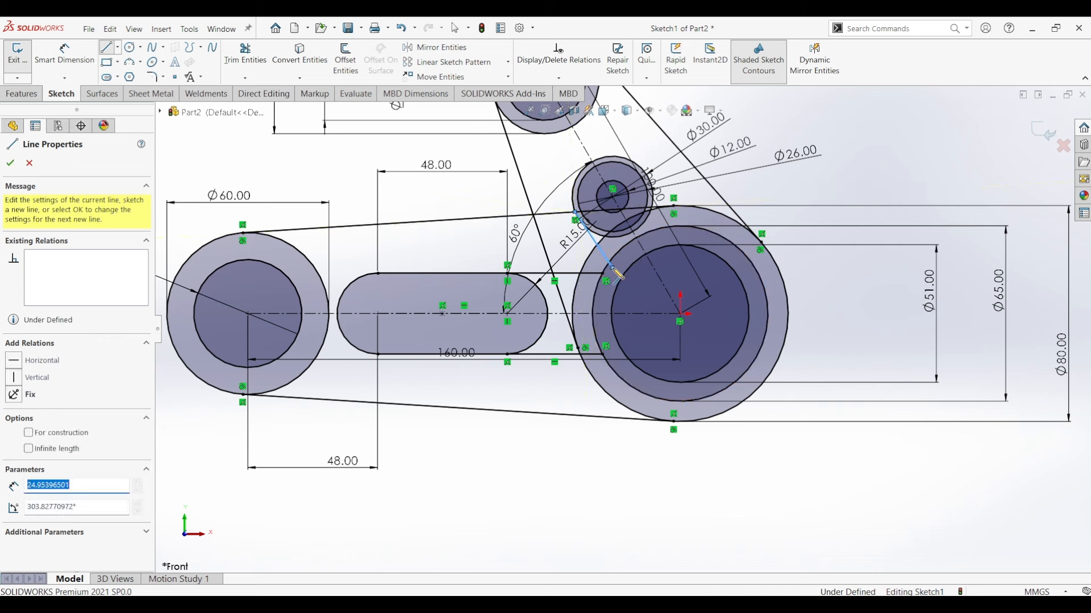
key("Escape")
Step: Make the new slanted line parallel to the inclined centreline
scroll(612, 268, "down", 2)
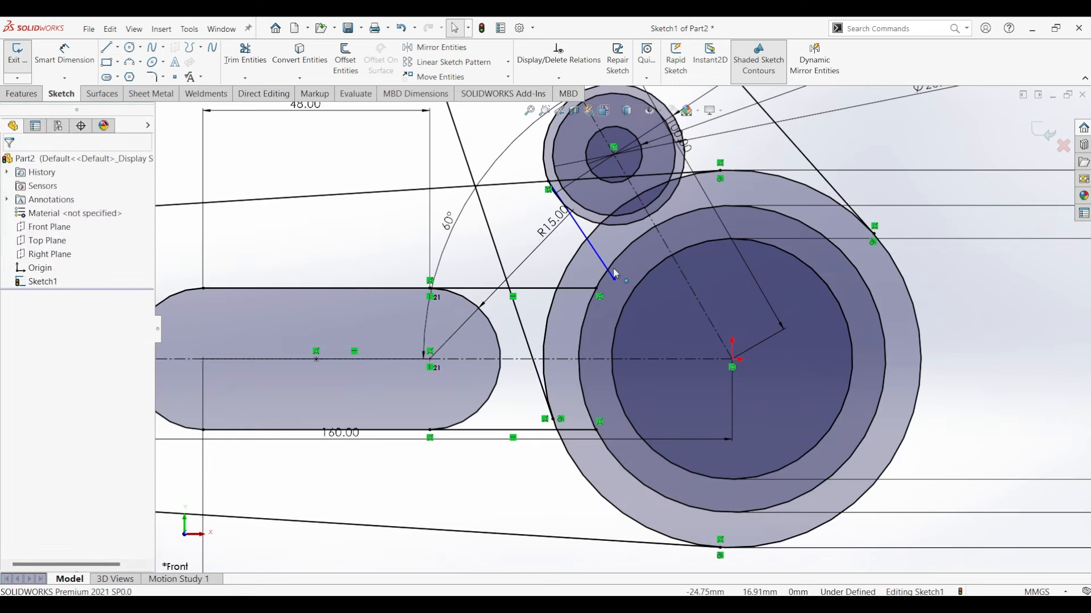
left_click(604, 264)
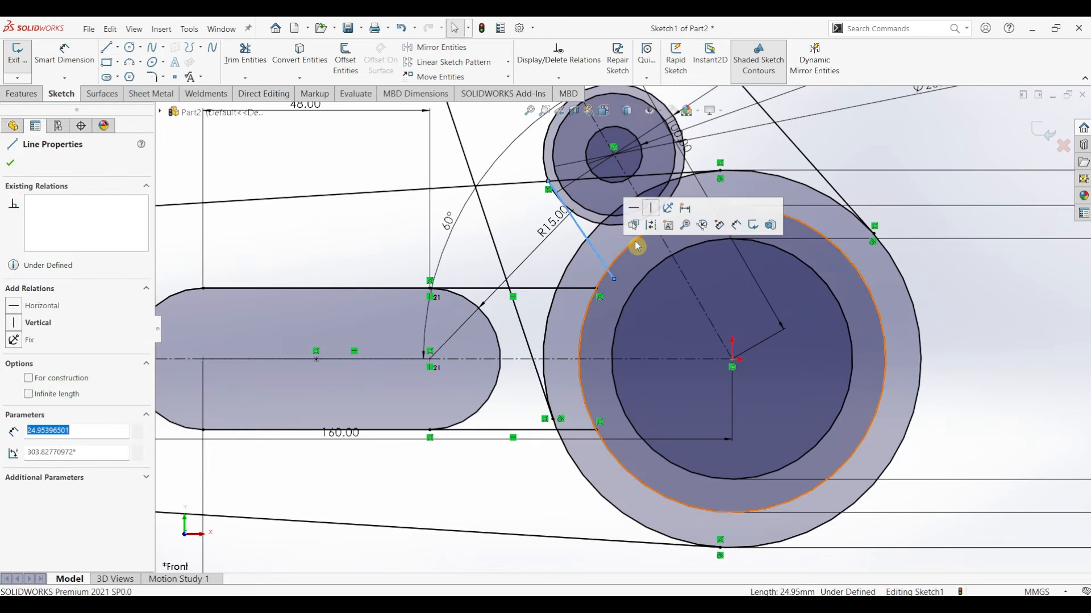
left_click(670, 251, "ctrl")
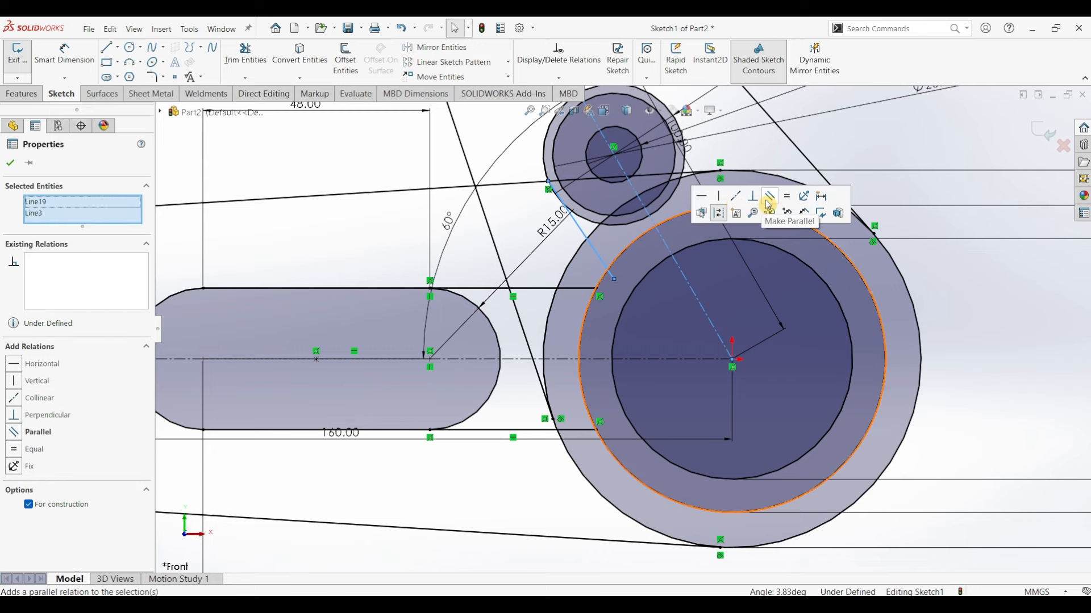
left_click(769, 197)
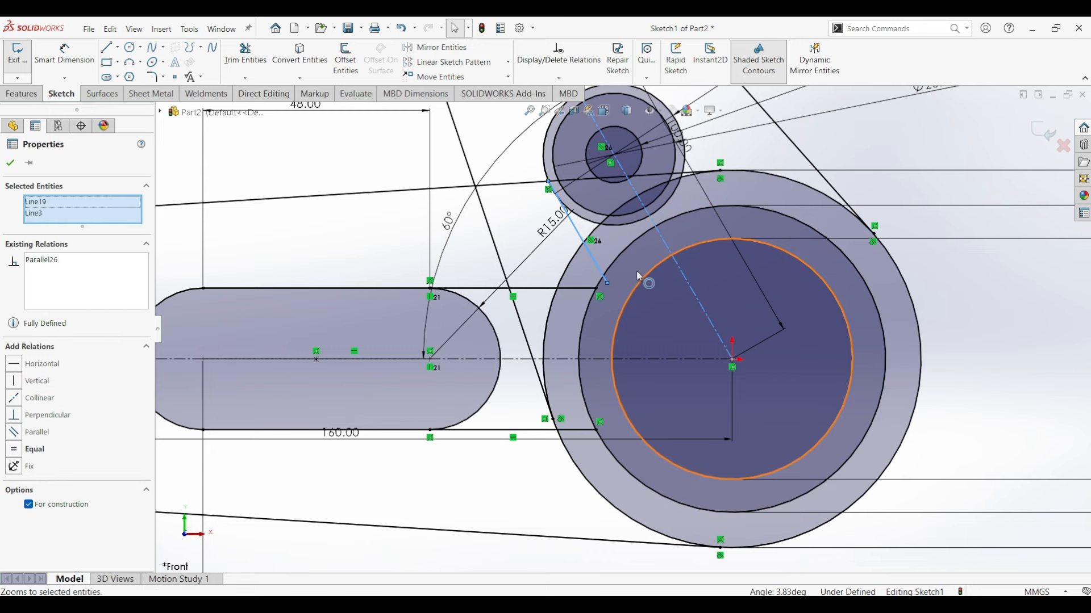
left_click(618, 290)
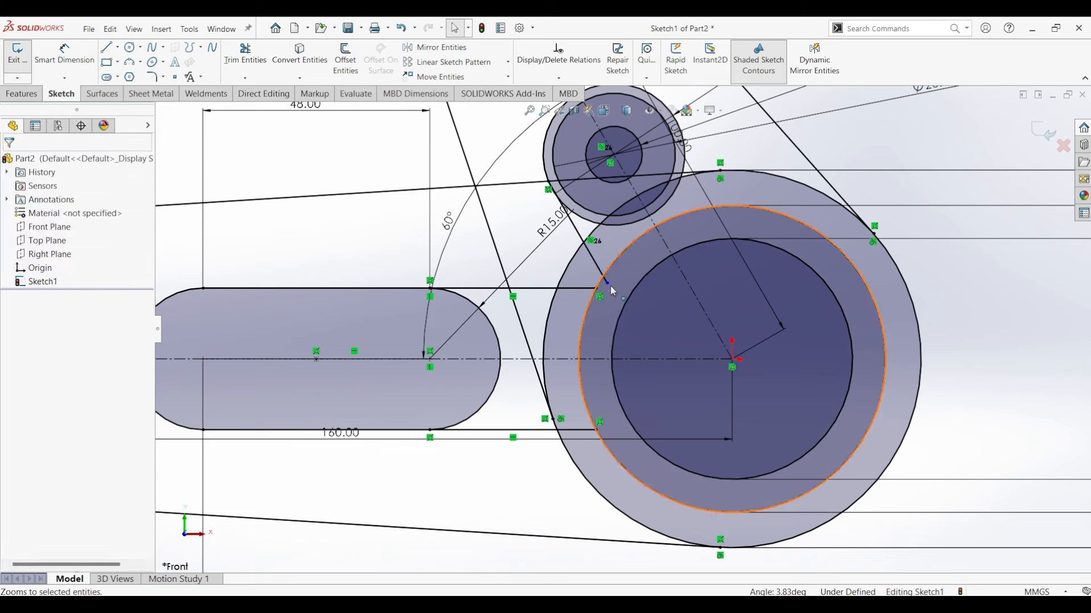
Step: Move the slanted line's lower endpoint onto the 65 mm circle
left_click(610, 285)
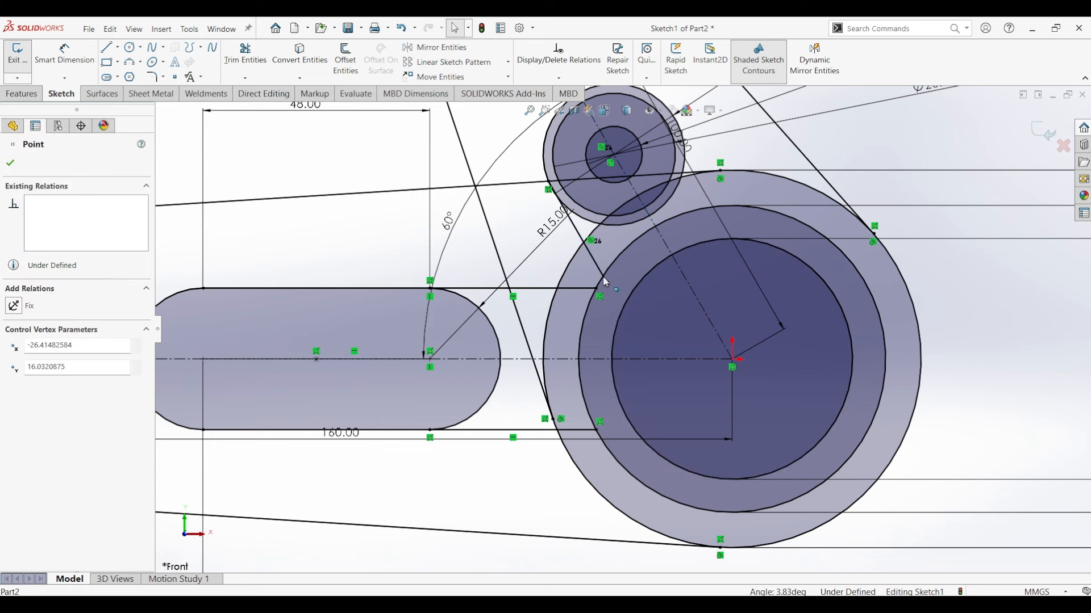
left_click_drag(597, 268, 603, 276)
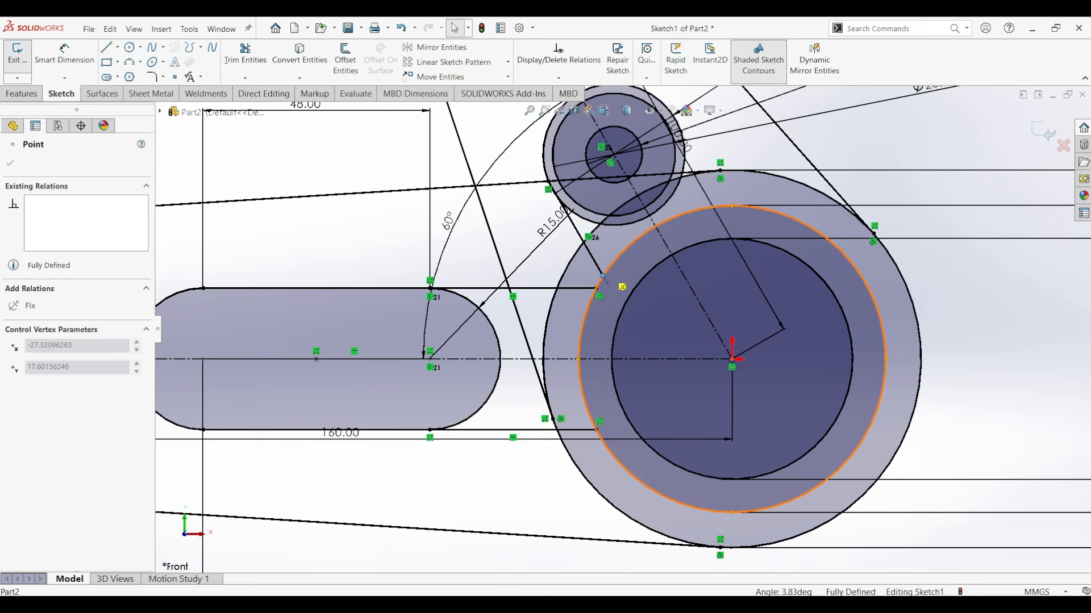
left_click(625, 329)
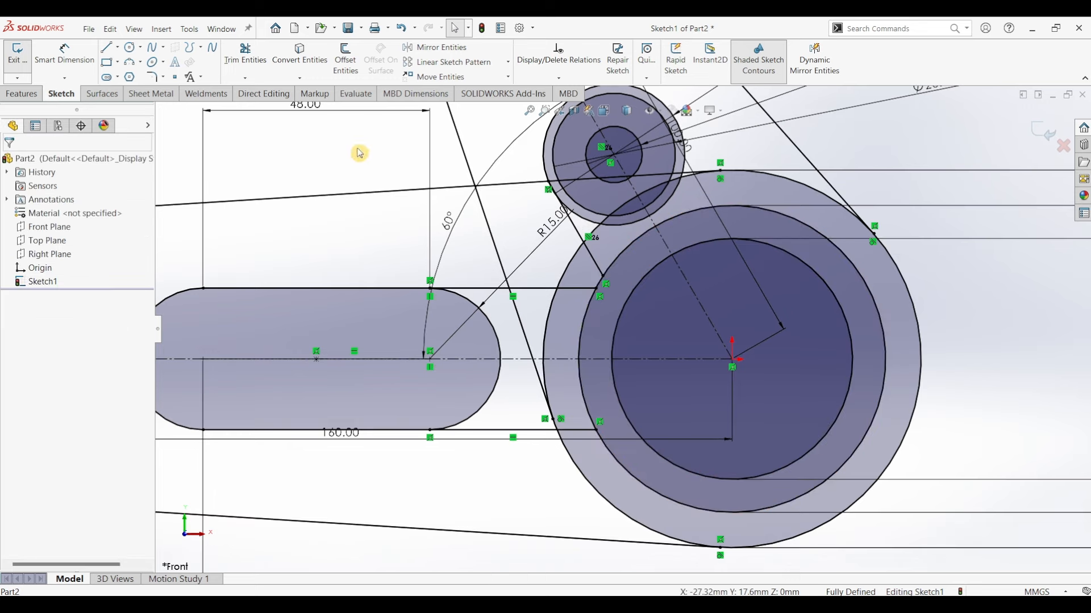
Step: Sketch a second slanted line from the upper-right side of the 30 mm circle to just inside the 65 mm circle
left_click(106, 47)
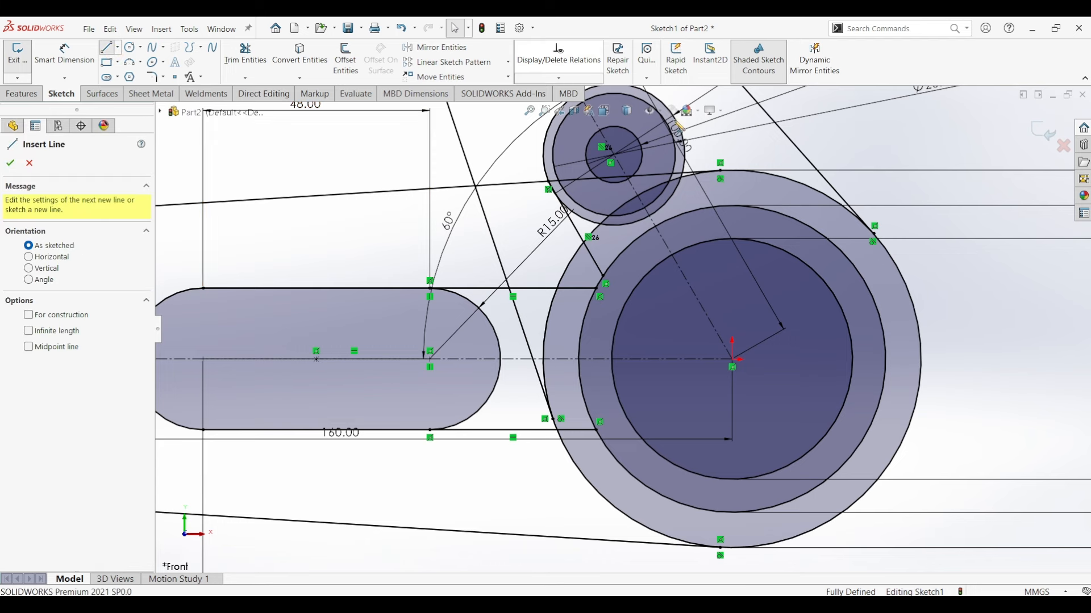
left_click(685, 155)
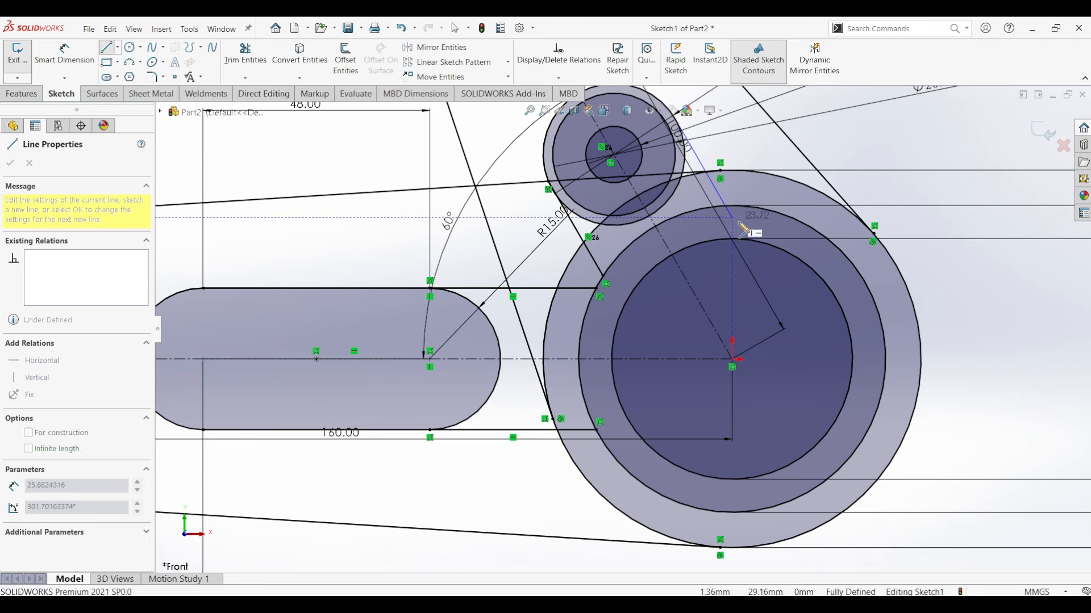
left_click(762, 223)
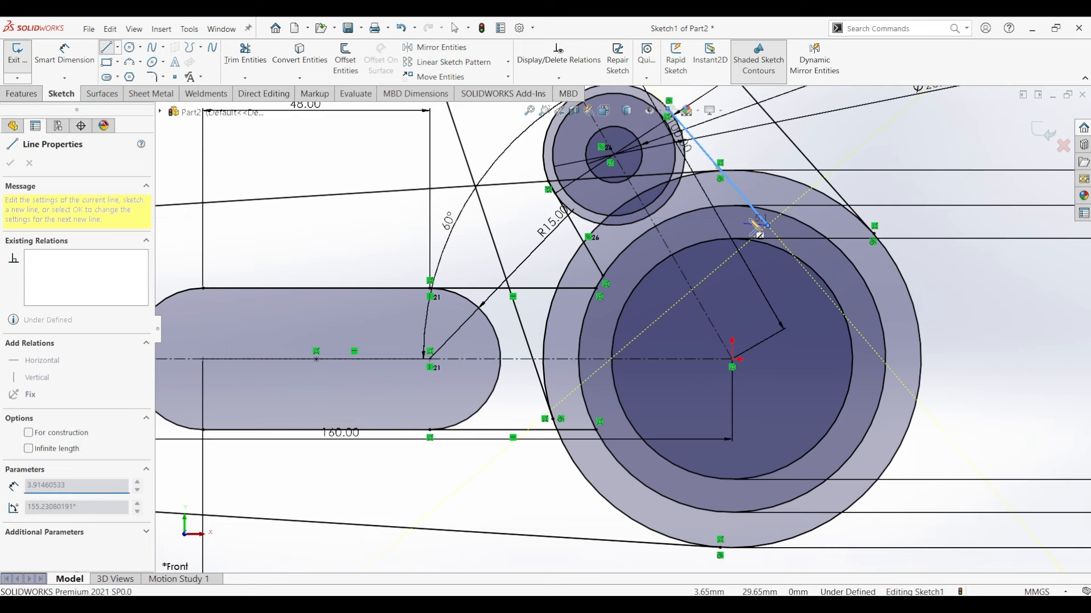
Step: Make the second slanted line, on the upper-right side of the 30 mm circle, parallel to the inclined centreline
key("Escape")
key("Escape")
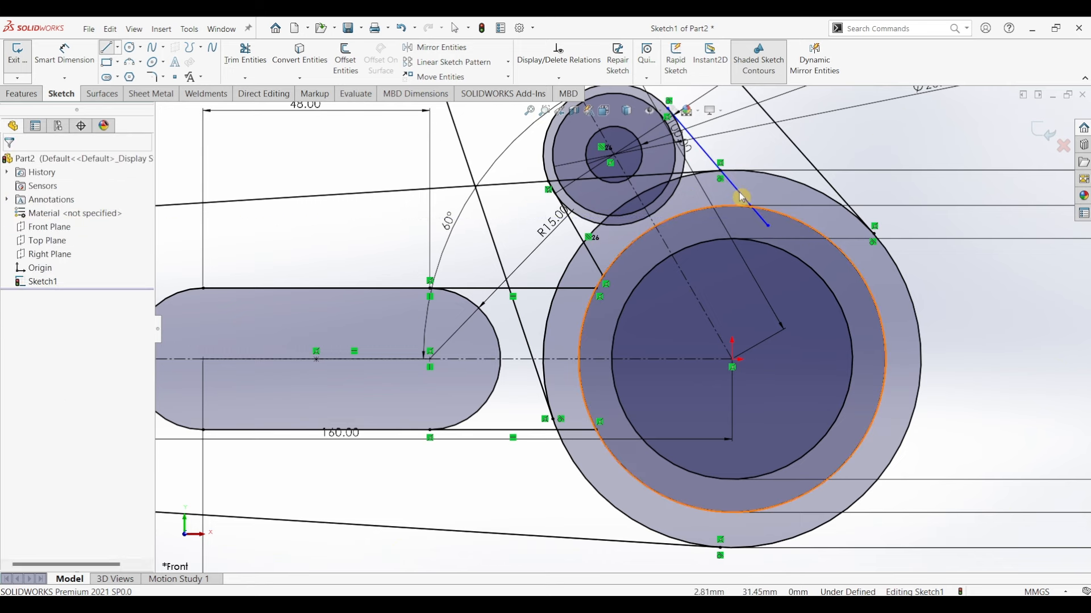
left_click(740, 196)
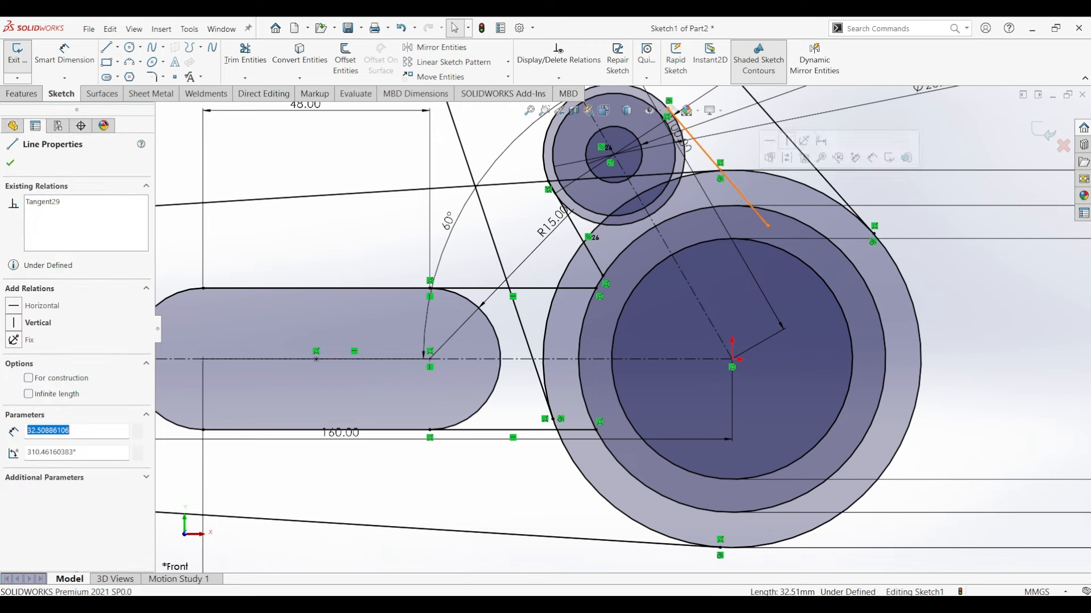
left_click(662, 237)
left_click(742, 192, "ctrl")
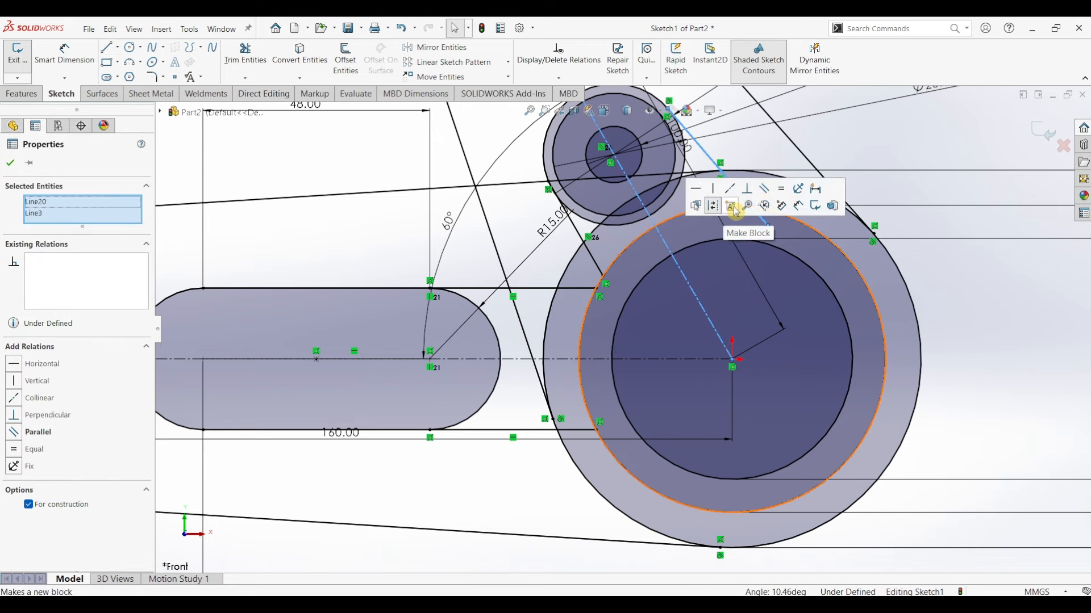
left_click(764, 188)
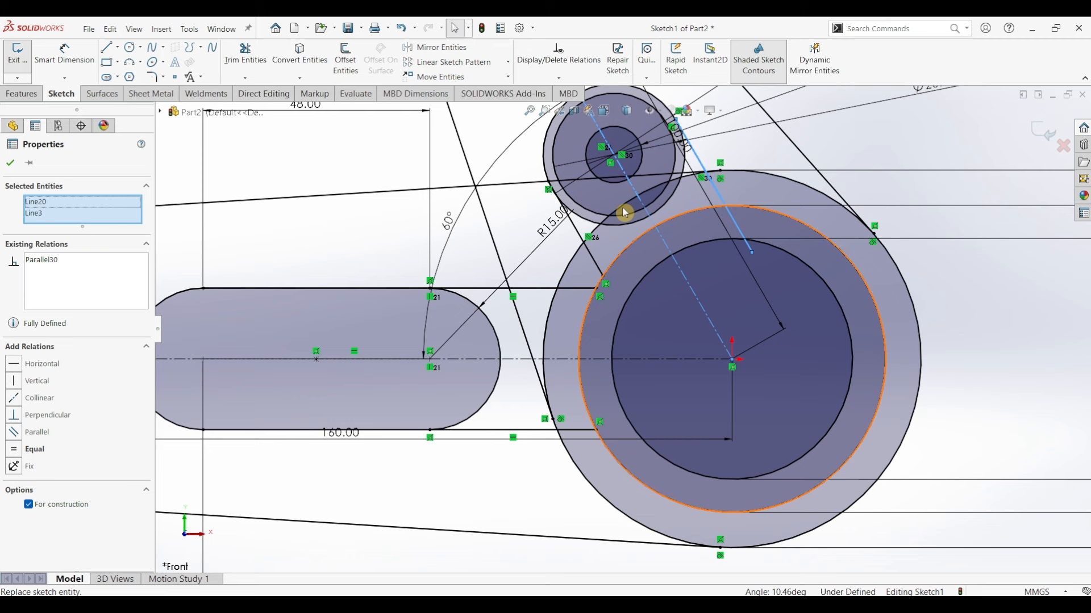
key("Escape")
Step: Trim the second slanted line's lower end back to the 65 mm circle
left_click(242, 64)
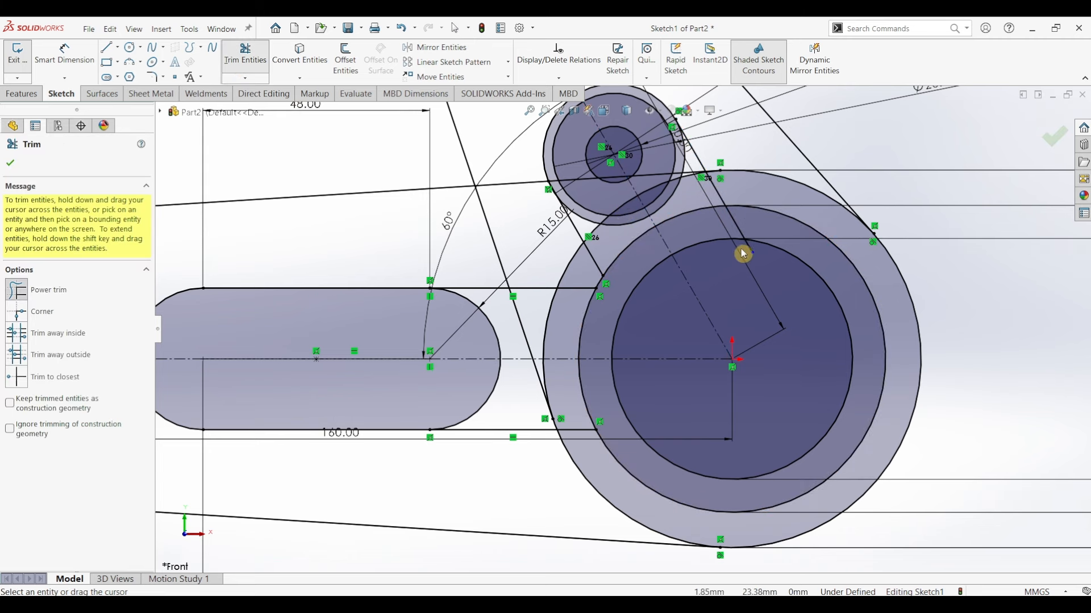
mouse_move(742, 254)
left_mouse_down()
mouse_move(759, 246)
mouse_move(750, 219)
mouse_move(774, 258)
mouse_move(735, 270)
mouse_move(612, 270)
left_mouse_up()
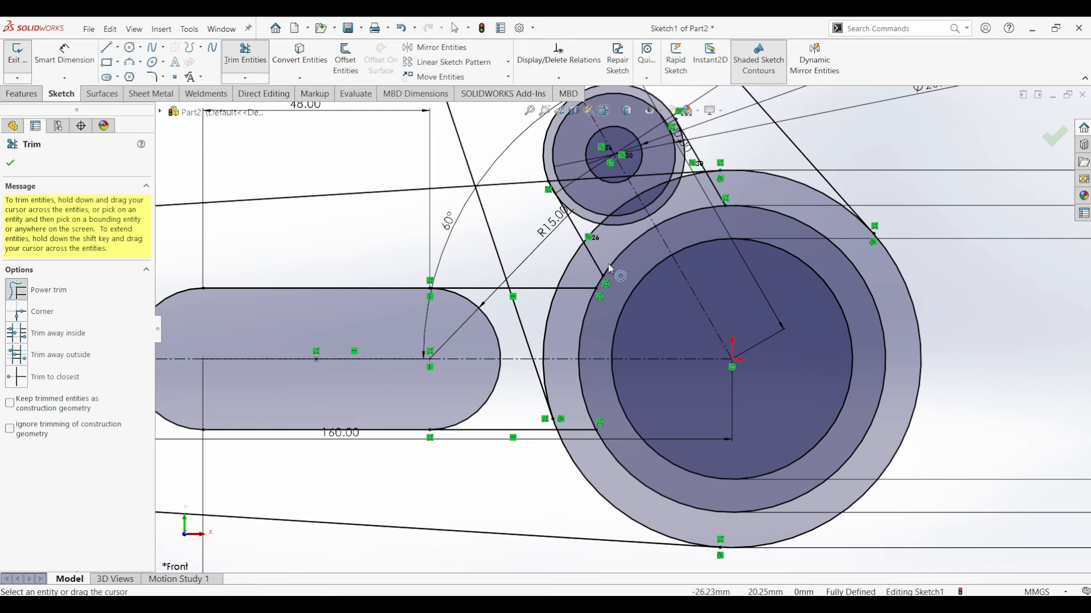
key("Escape")
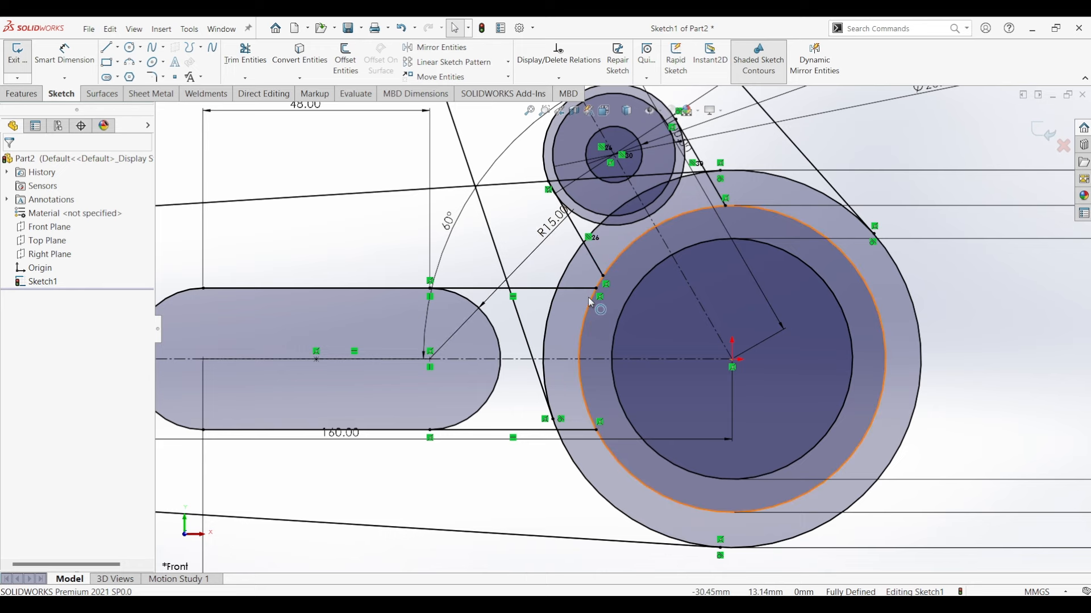
Step: Check the Part 152 drawing and add a 5 mm sketch fillet between the first slanted line and the upper horizontal rib line
left_click(504, 604)
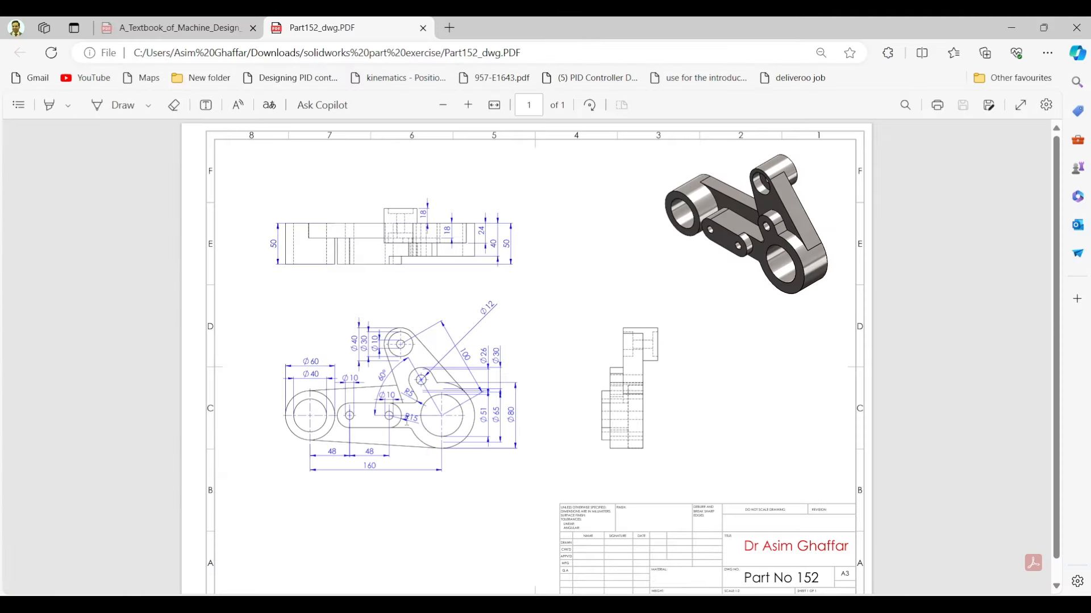
left_click(1012, 28)
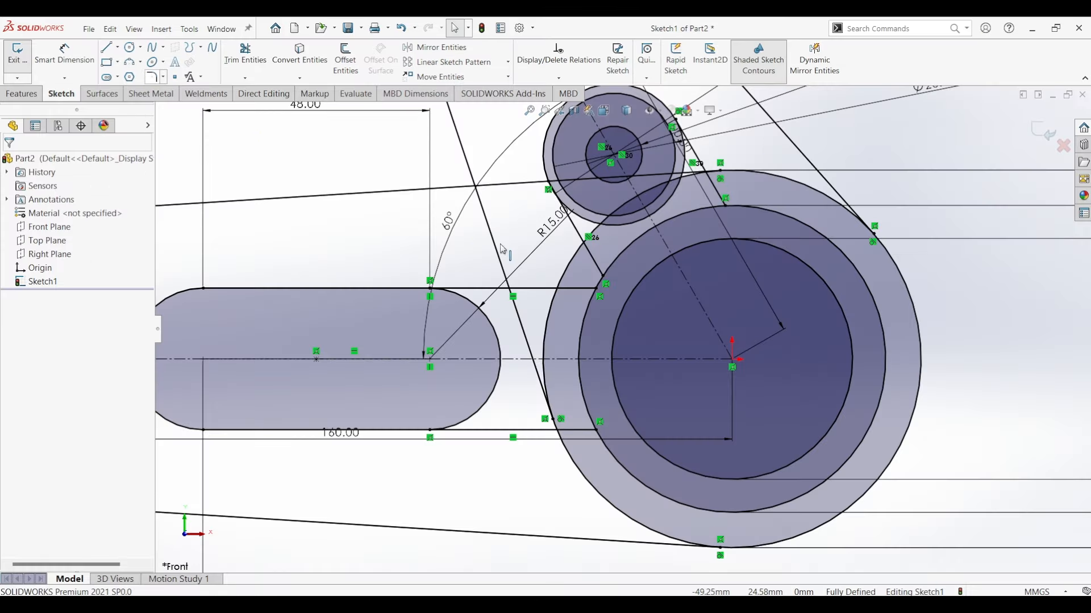
left_click(574, 288)
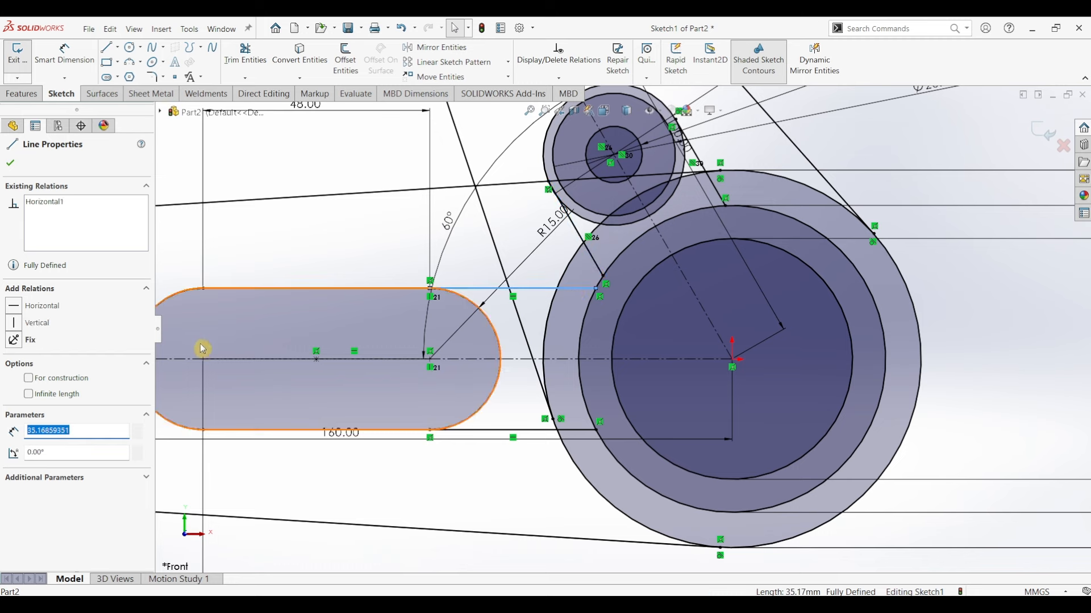
left_click(12, 165)
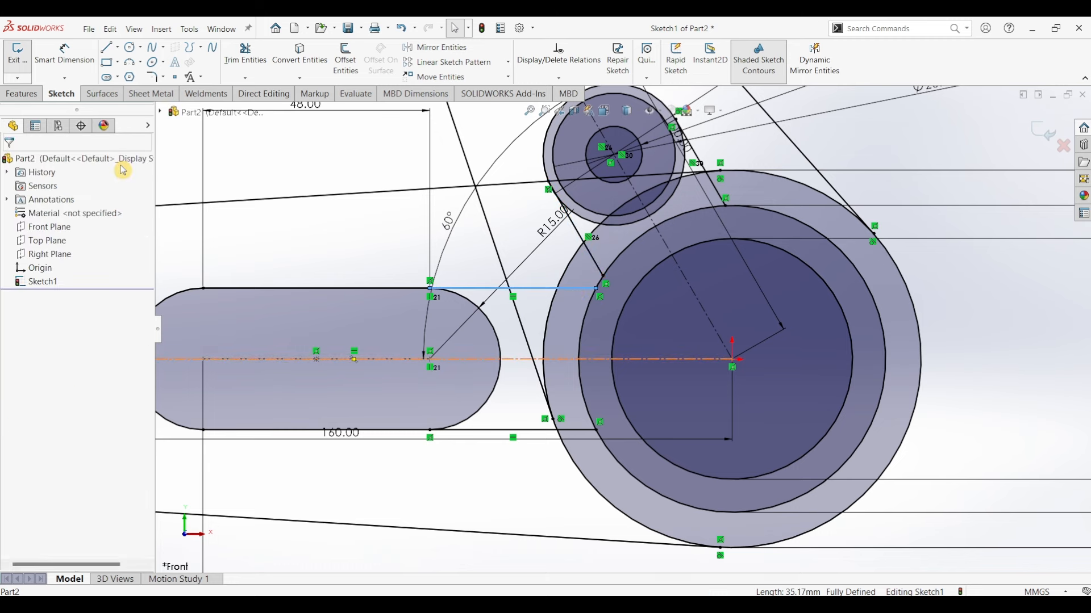
left_click(151, 78)
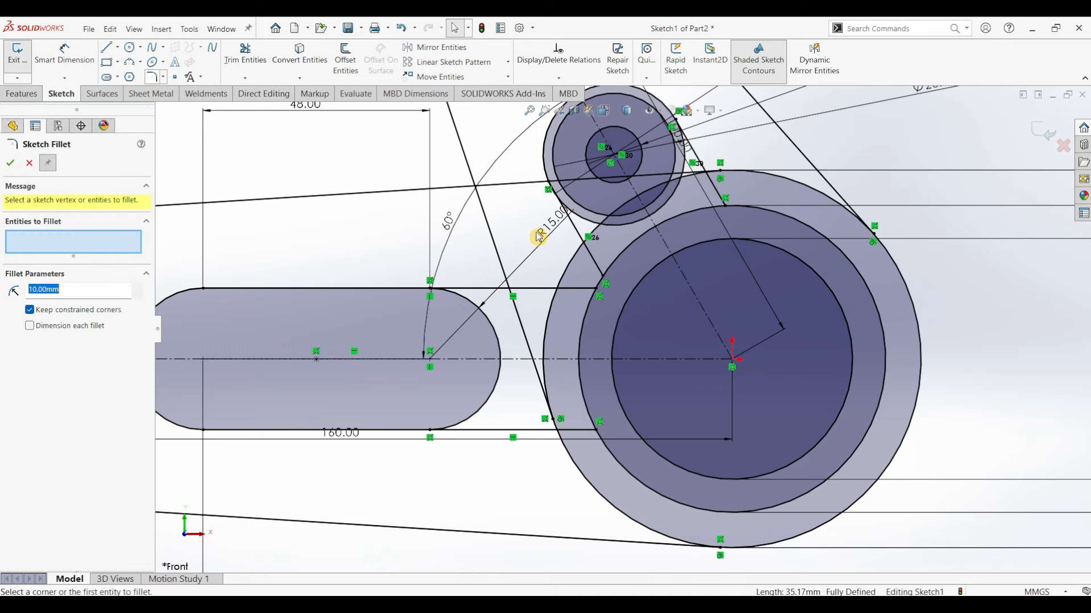
left_click(594, 263)
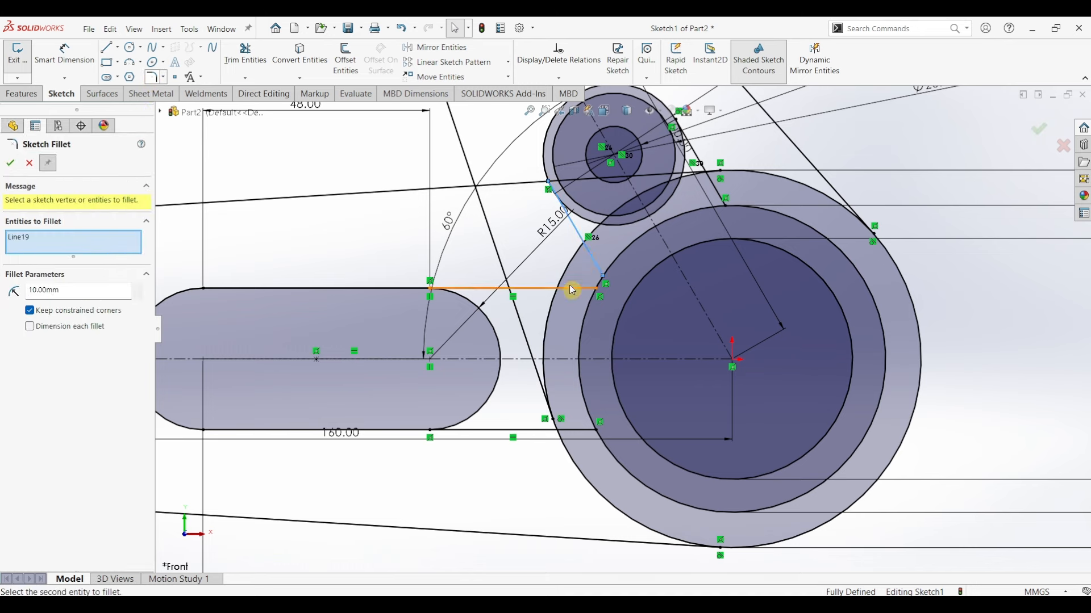
left_click(572, 293)
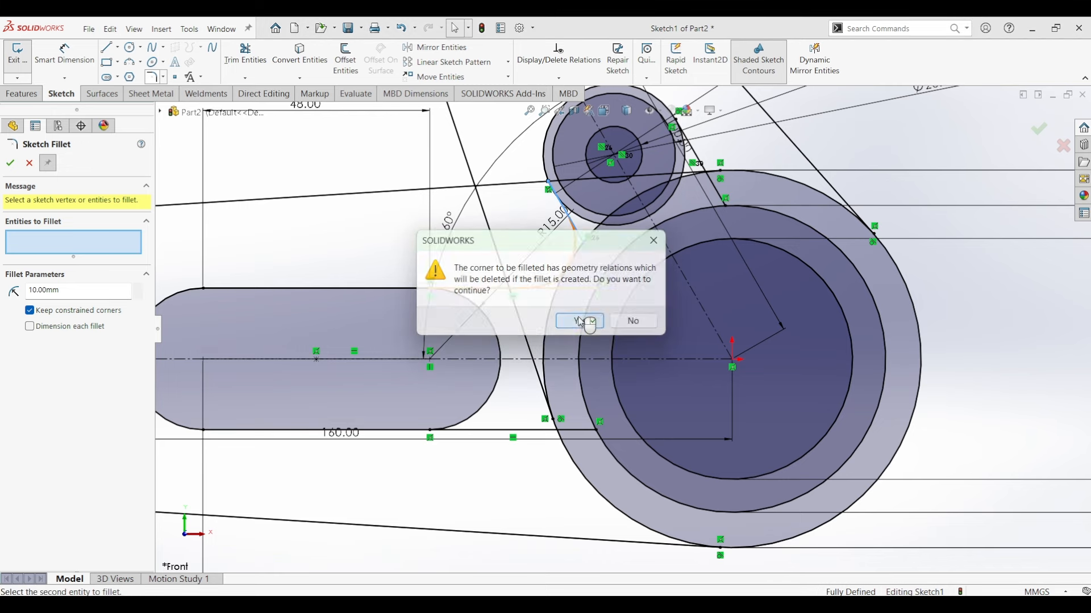
left_click(558, 322)
double_click(62, 291)
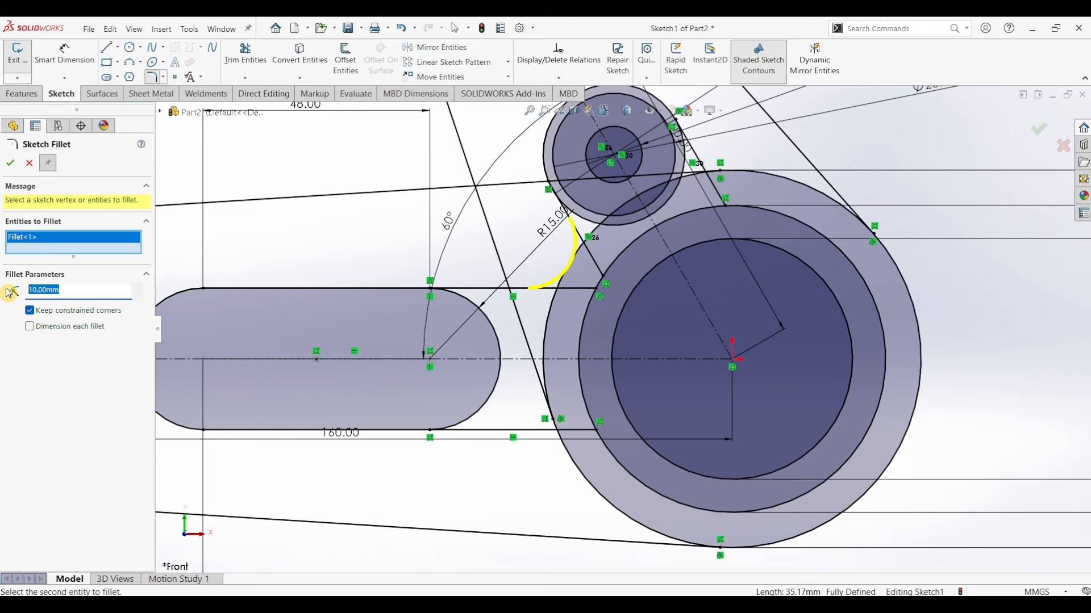
type("5")
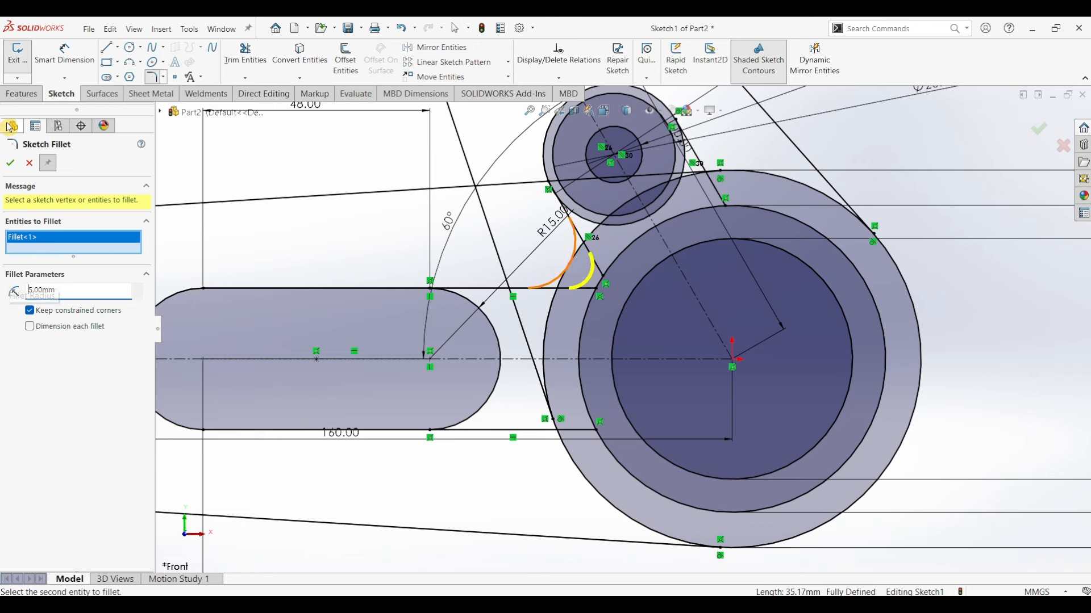
left_click(10, 165)
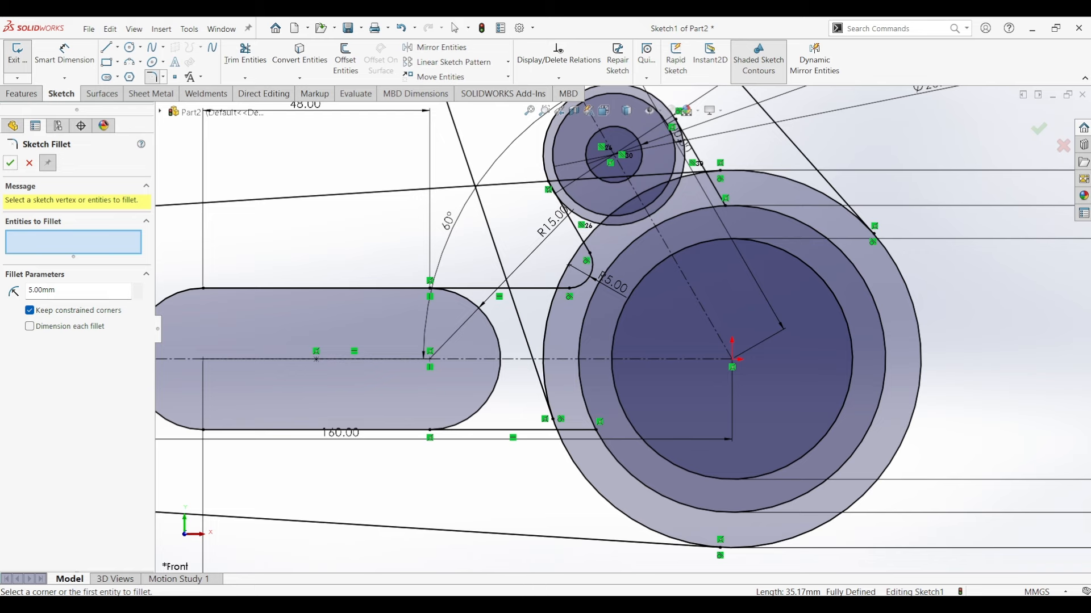
Step: Recheck the drawing and extrude the ring between the 40 mm and 60 mm circles to a blind depth of 50 mm
key("alt+Tab")
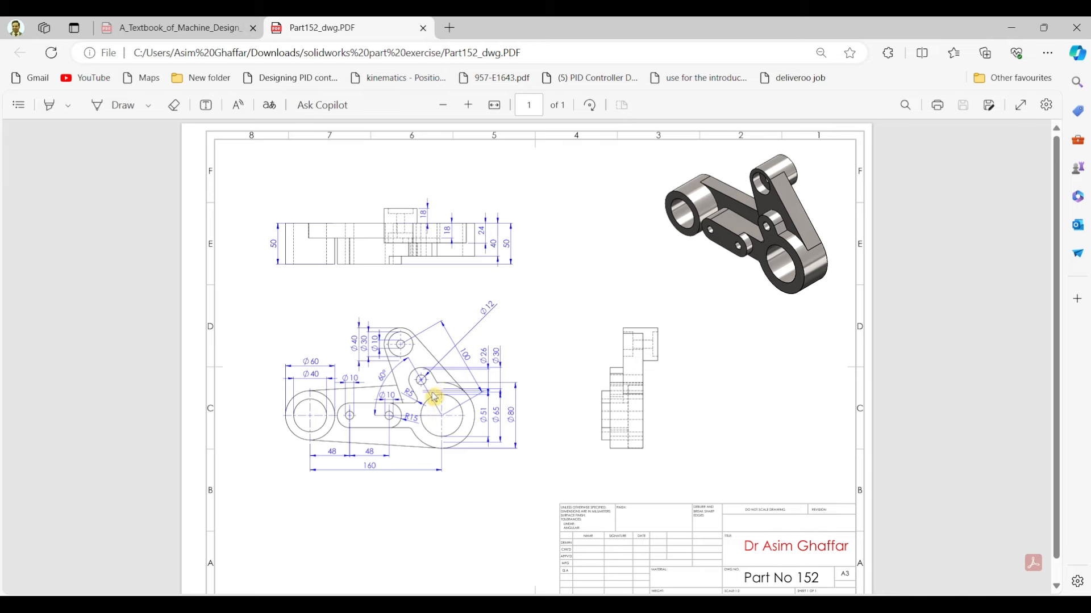
left_click(1018, 35)
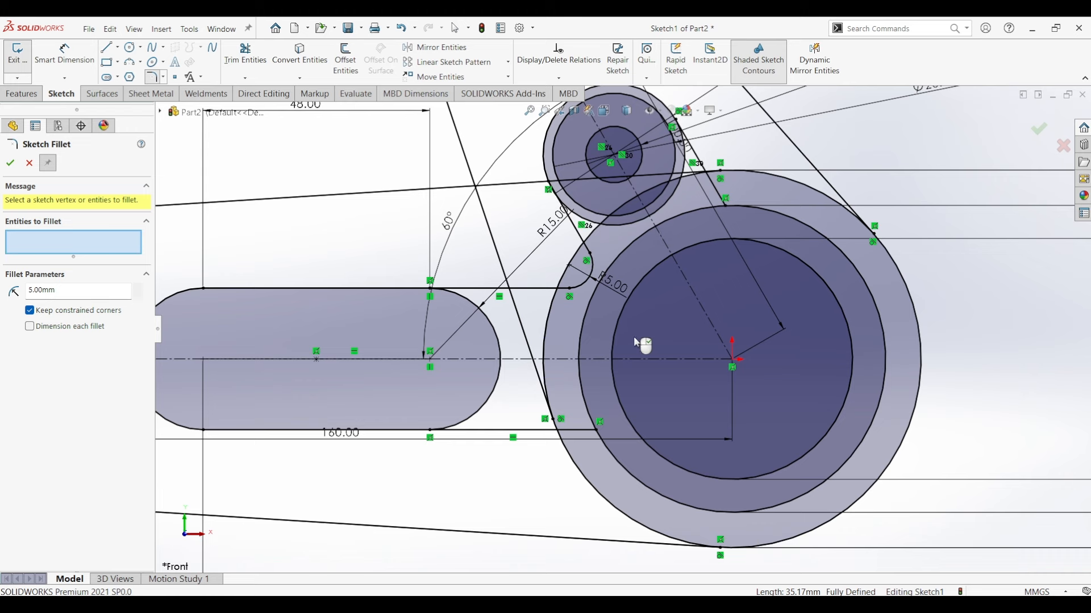
key("alt+Tab")
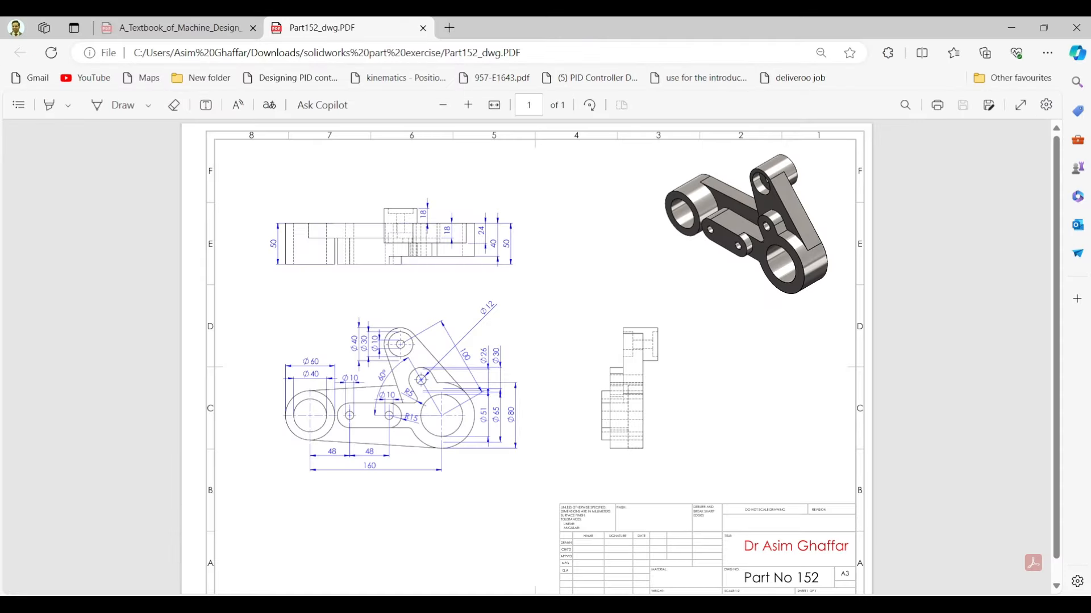
key("alt+Tab")
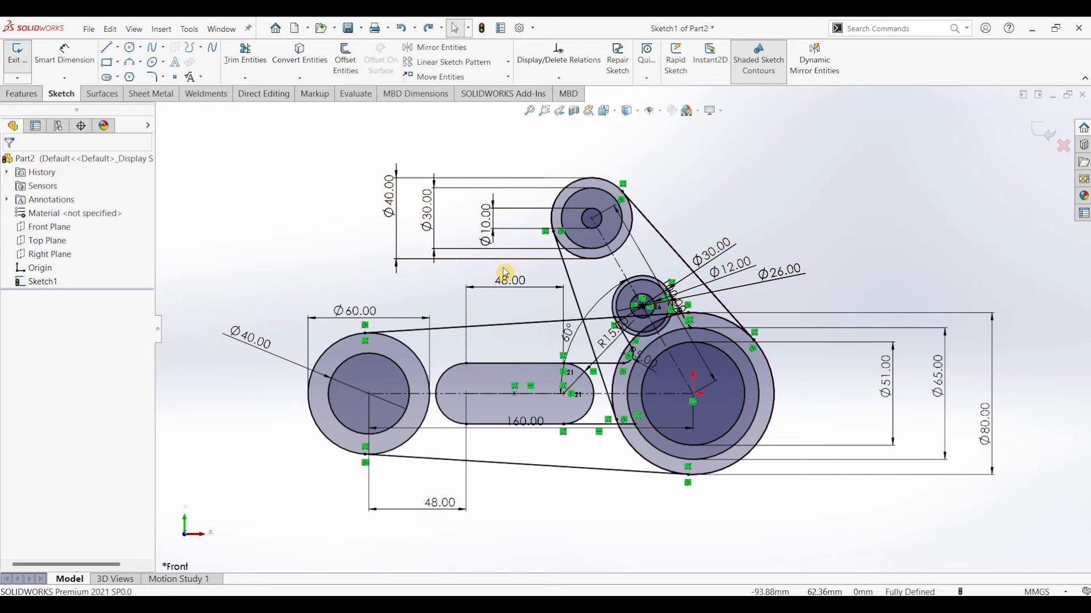
left_click(24, 92)
left_click(25, 74)
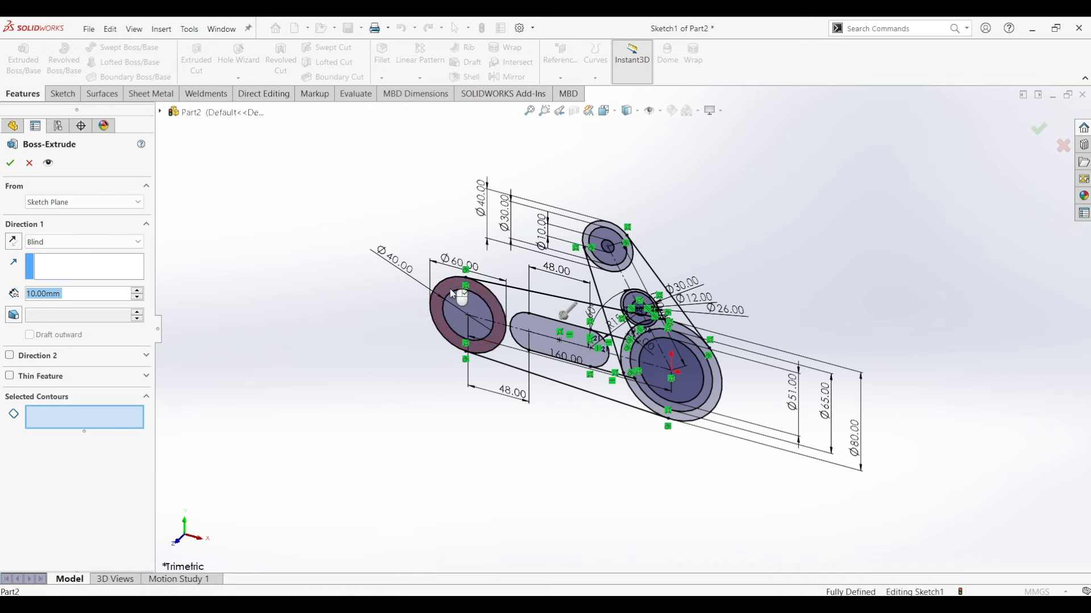
left_click(454, 295)
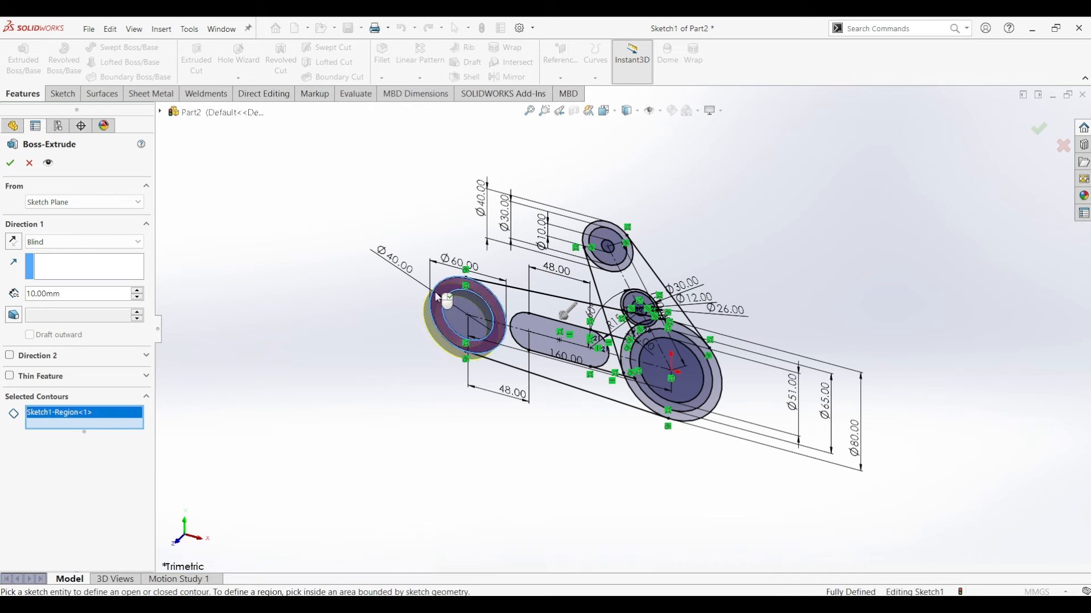
double_click(55, 295)
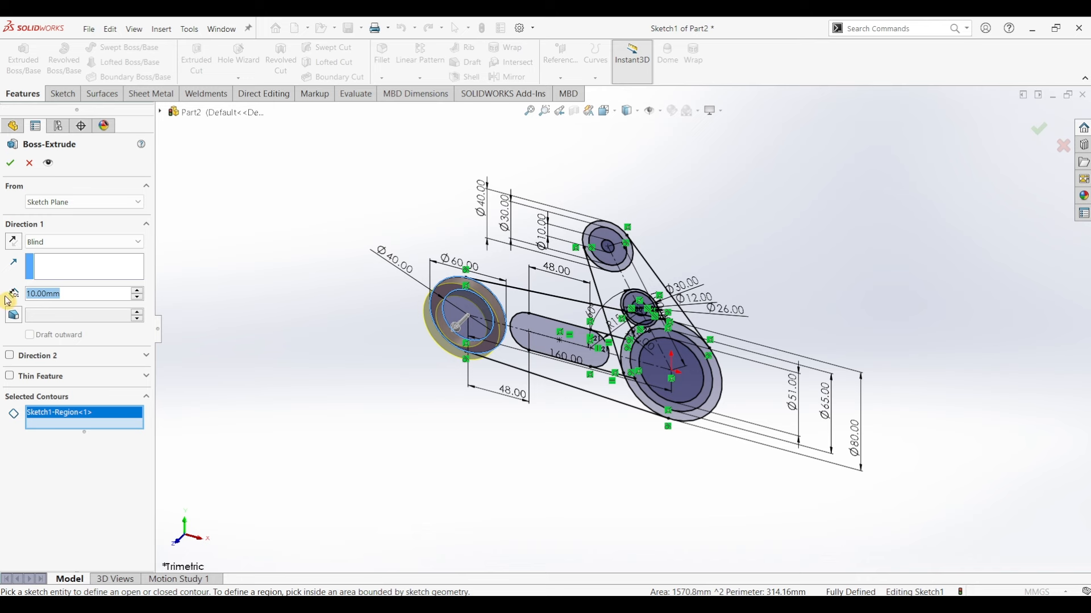
type("50")
key("Return")
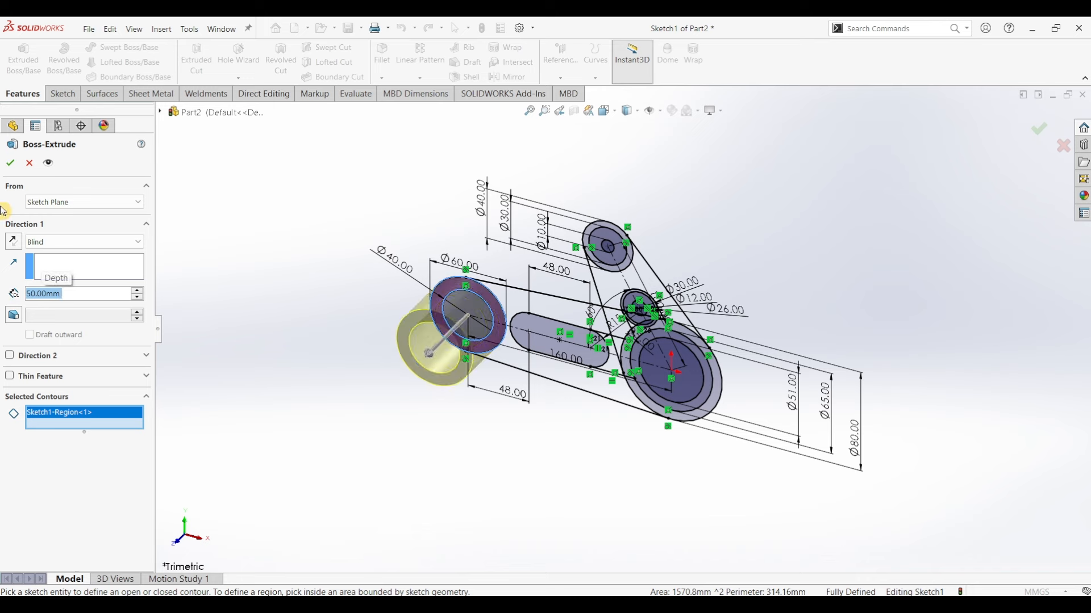
key("Return")
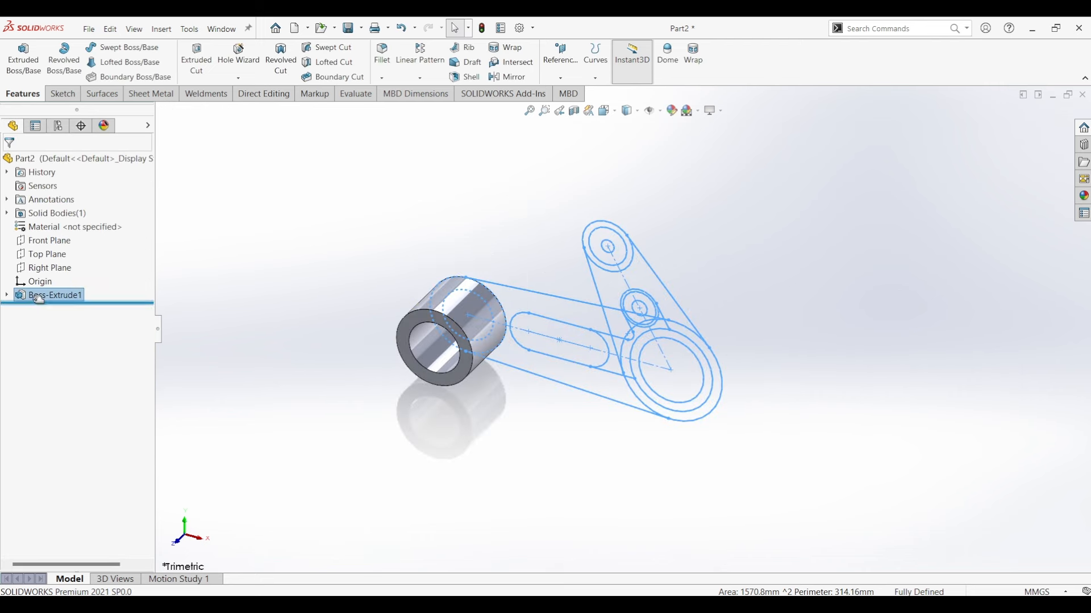
Step: Reuse Sketch1 to extrude the arm region around the slot, between the 60 mm and 80 mm circles, 18 mm deep
left_click(6, 295)
left_click(51, 309)
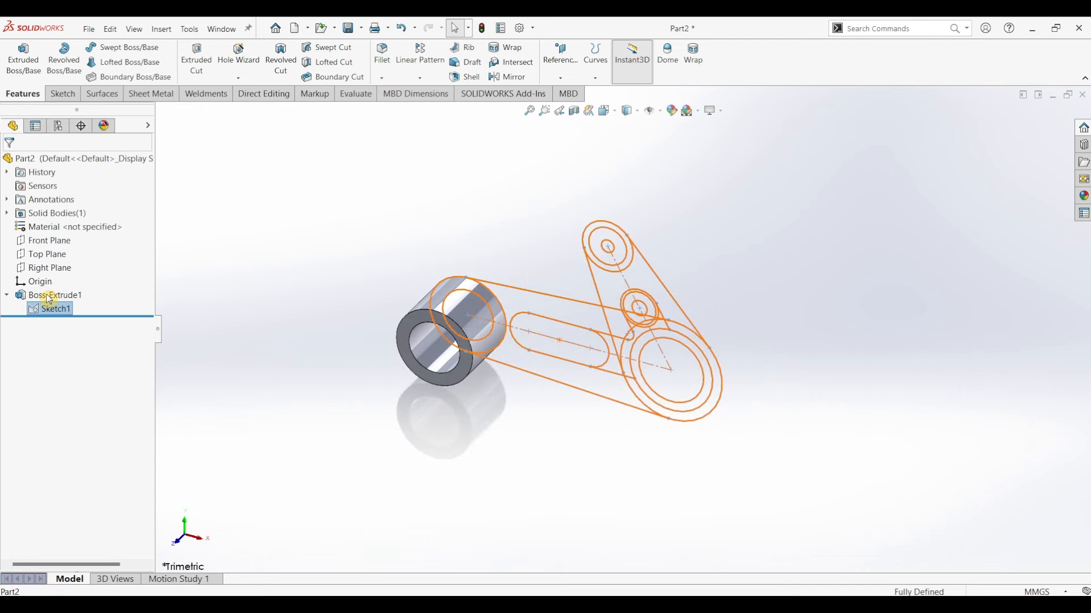
left_click(26, 68)
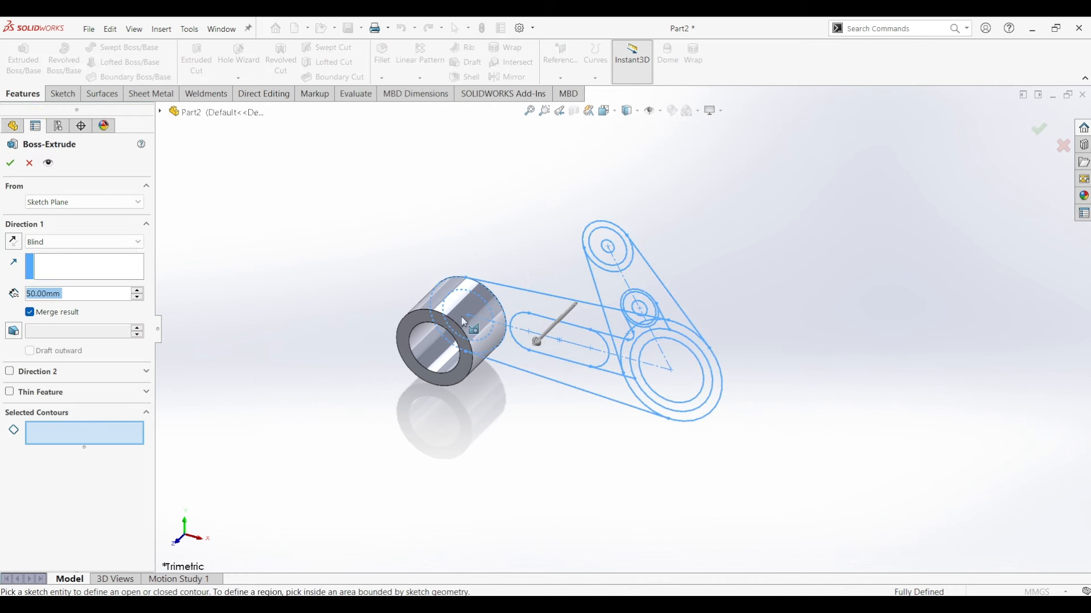
left_click(526, 302)
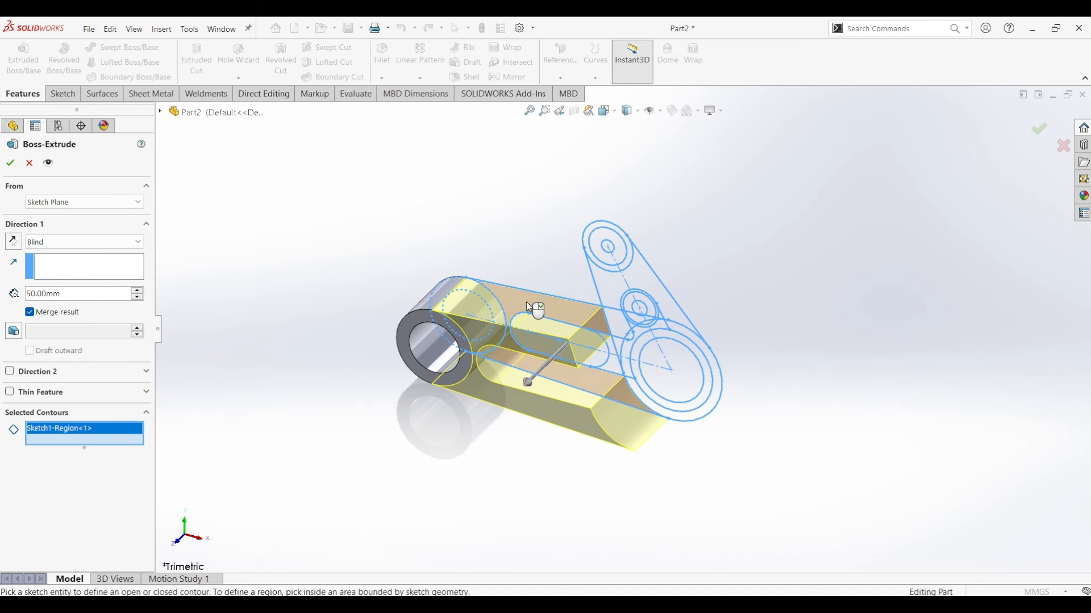
double_click(69, 294)
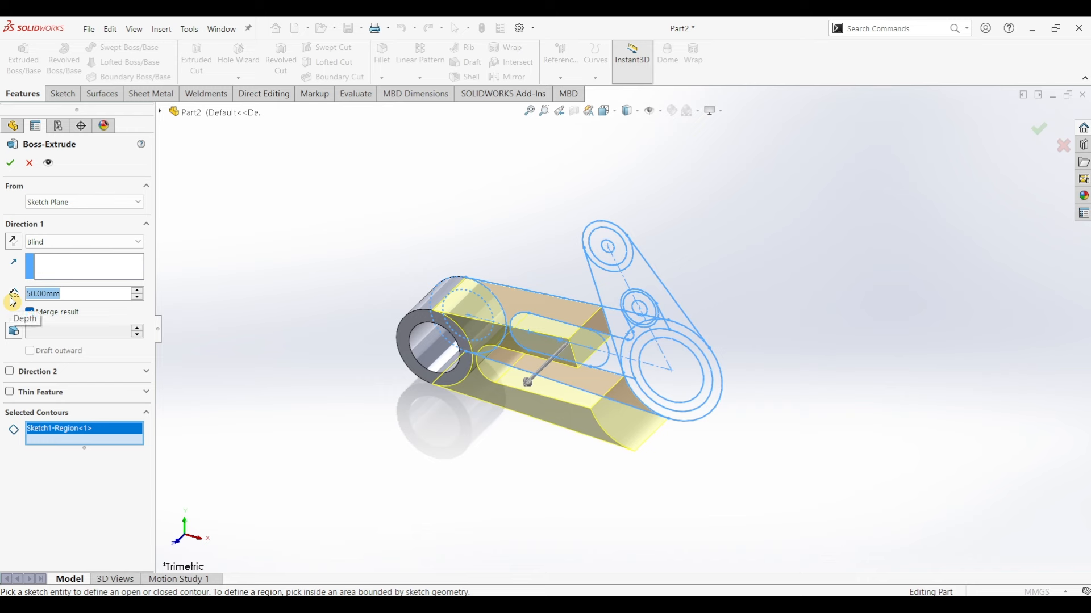
type("18")
key("Return")
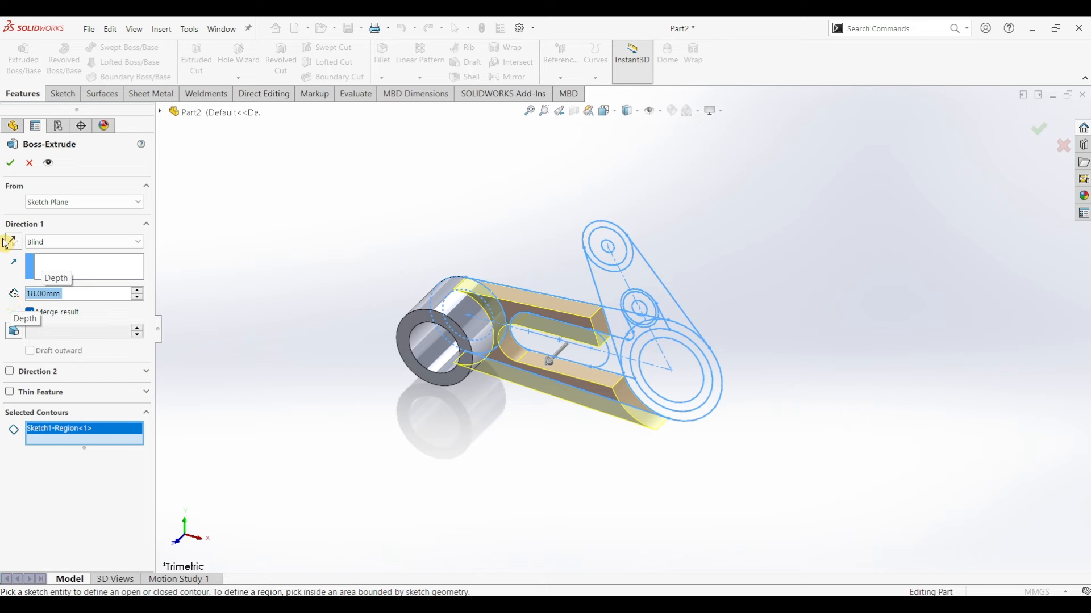
left_click(10, 163)
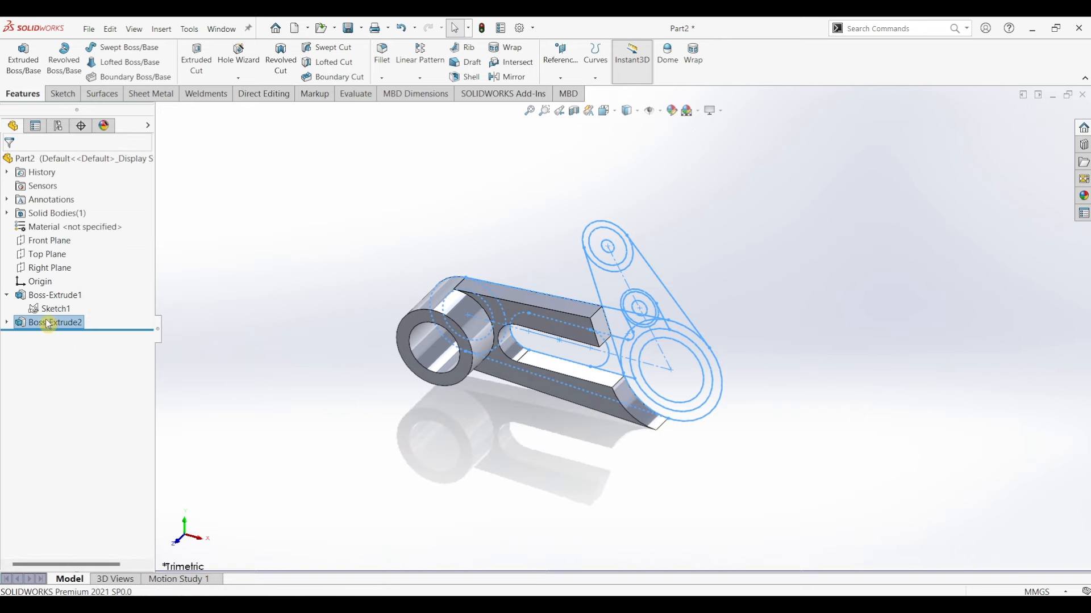
Step: Reuse Sketch1 to extrude the slot-shaped region in the arm to a blind depth of 50 mm
left_click(56, 309)
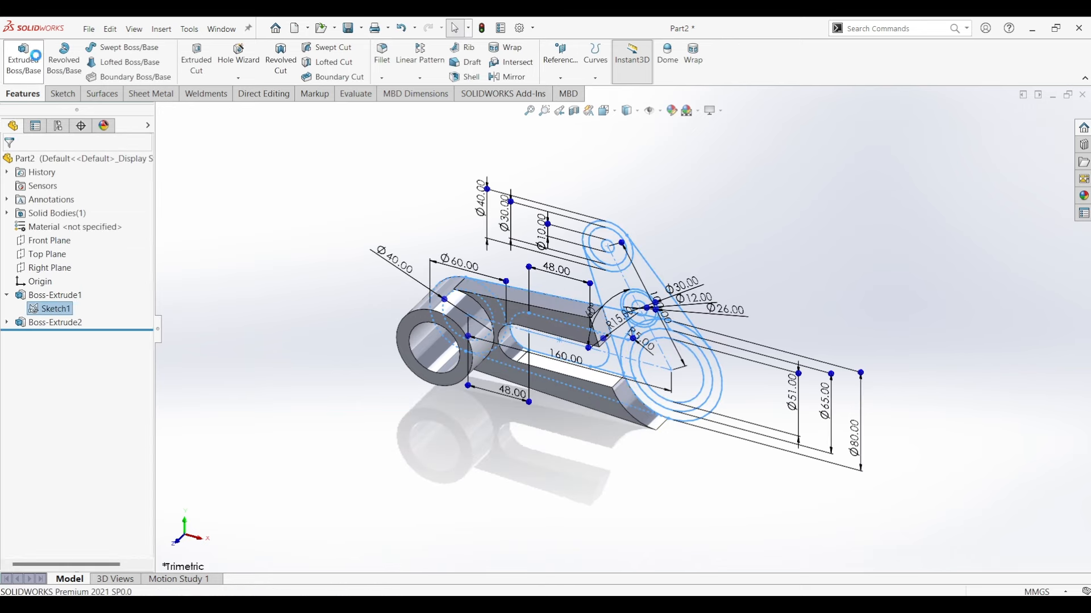
left_click(527, 344)
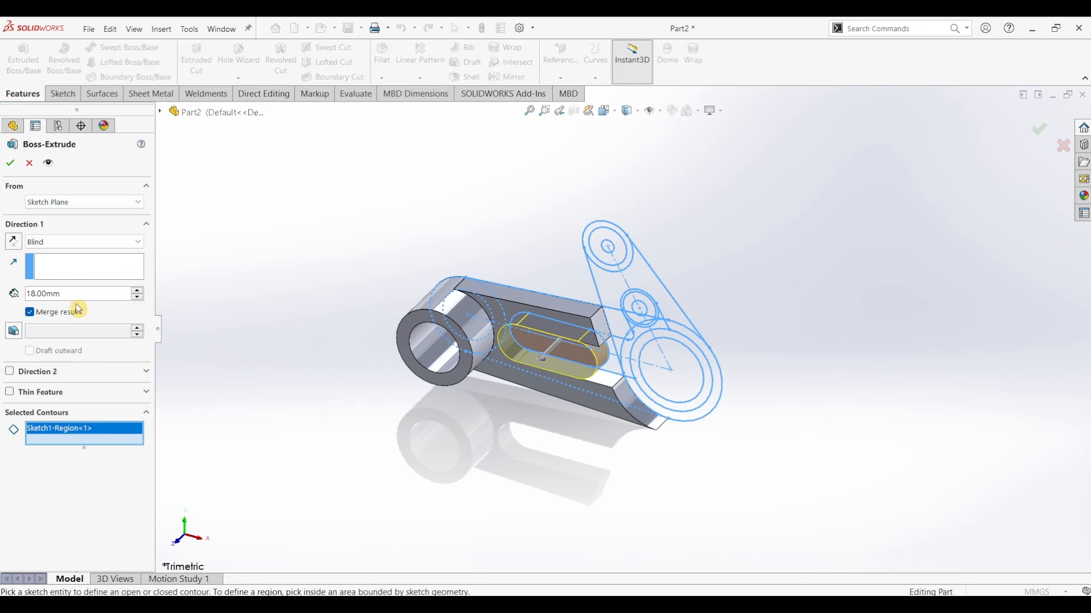
left_click(78, 294)
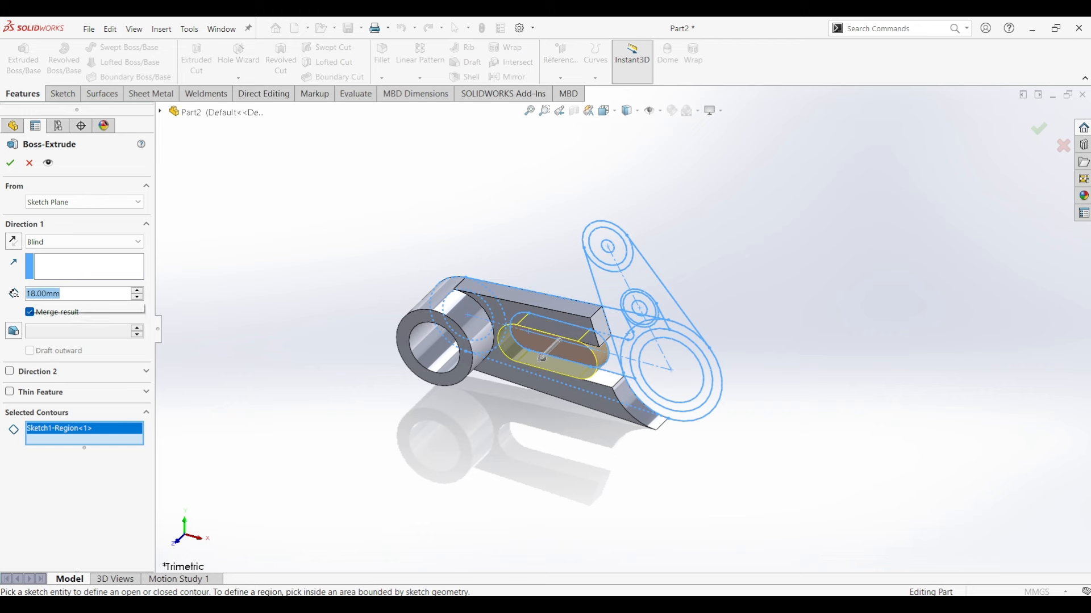
type("40")
key("Return")
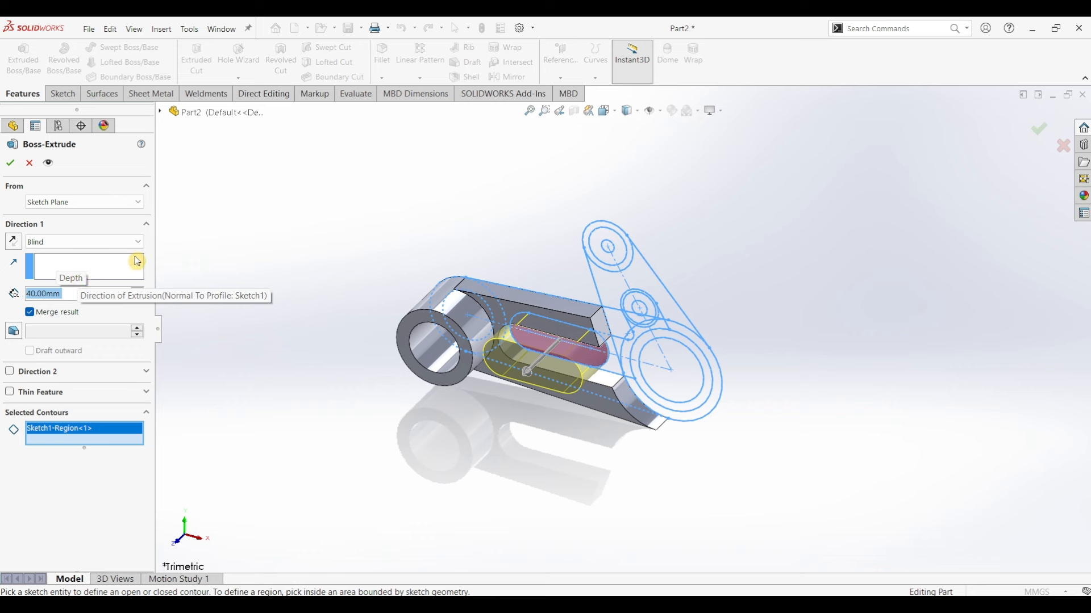
type("50")
key("Return")
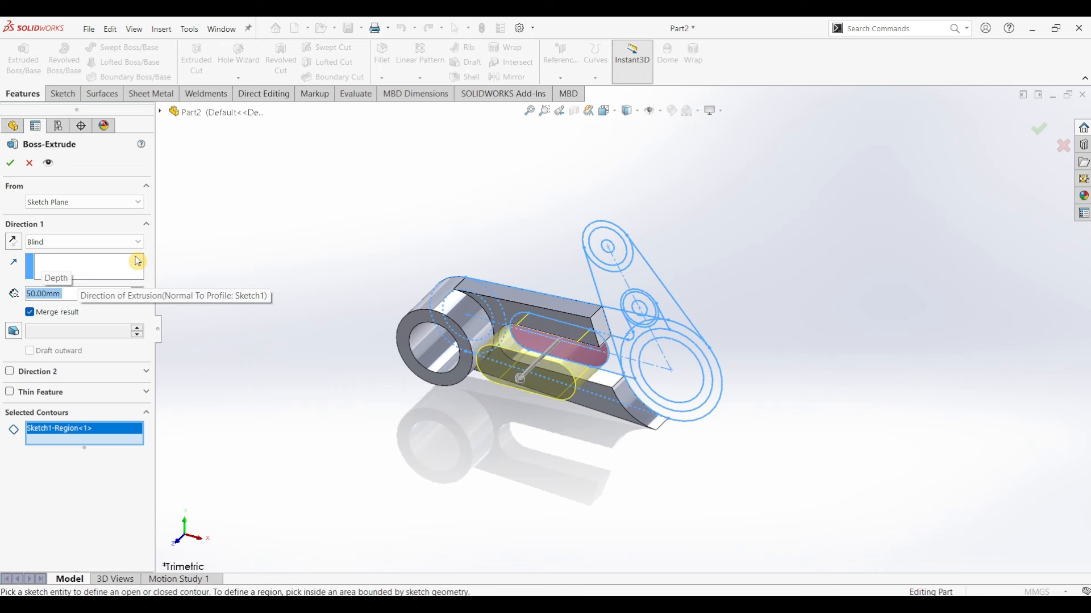
left_click(21, 171)
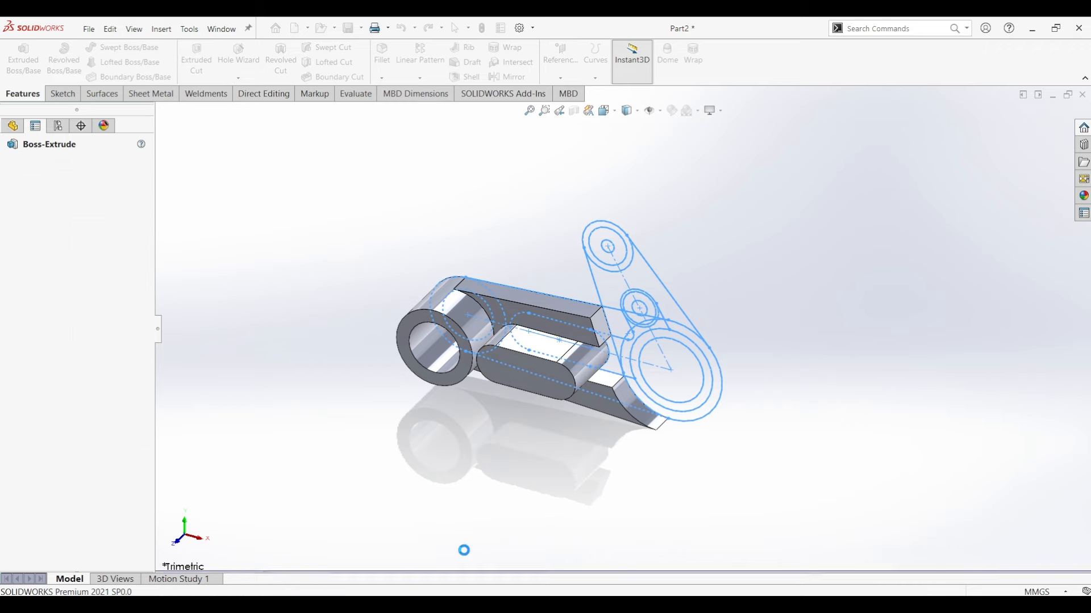
Step: Check the Part 152 drawing and set up a 50 mm Sketch1 extrusion of the regions linking the slot to the 65–80 mm ring
key("alt+Tab")
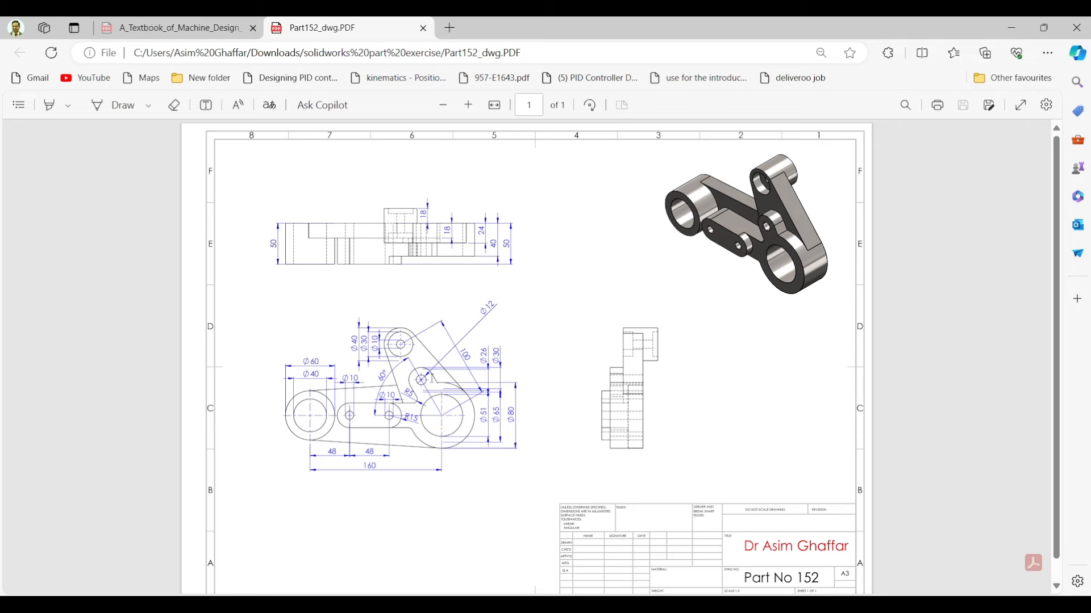
left_click(1012, 28)
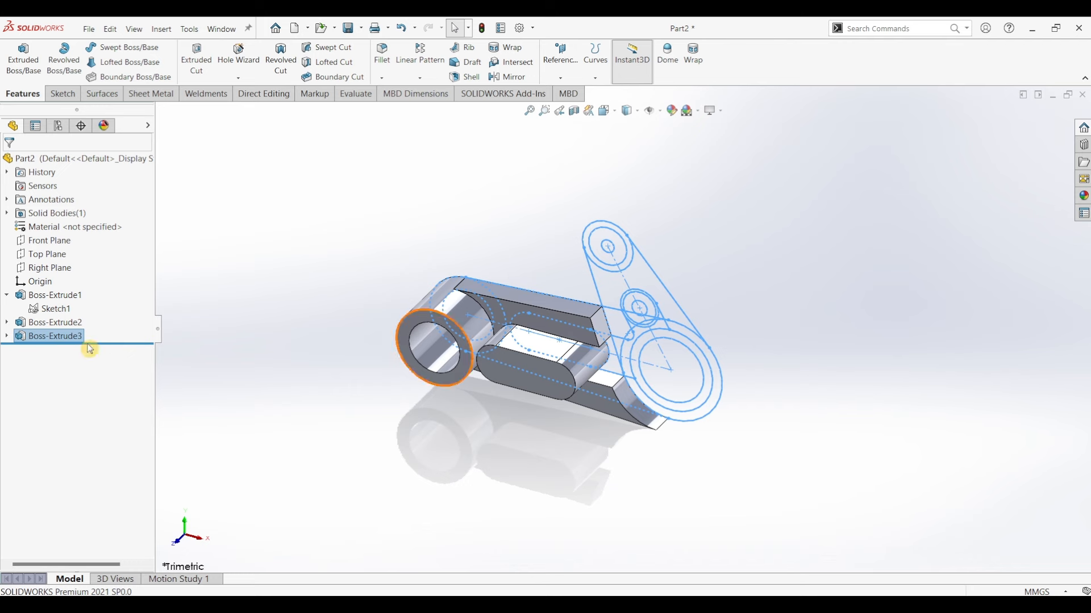
left_click(51, 310)
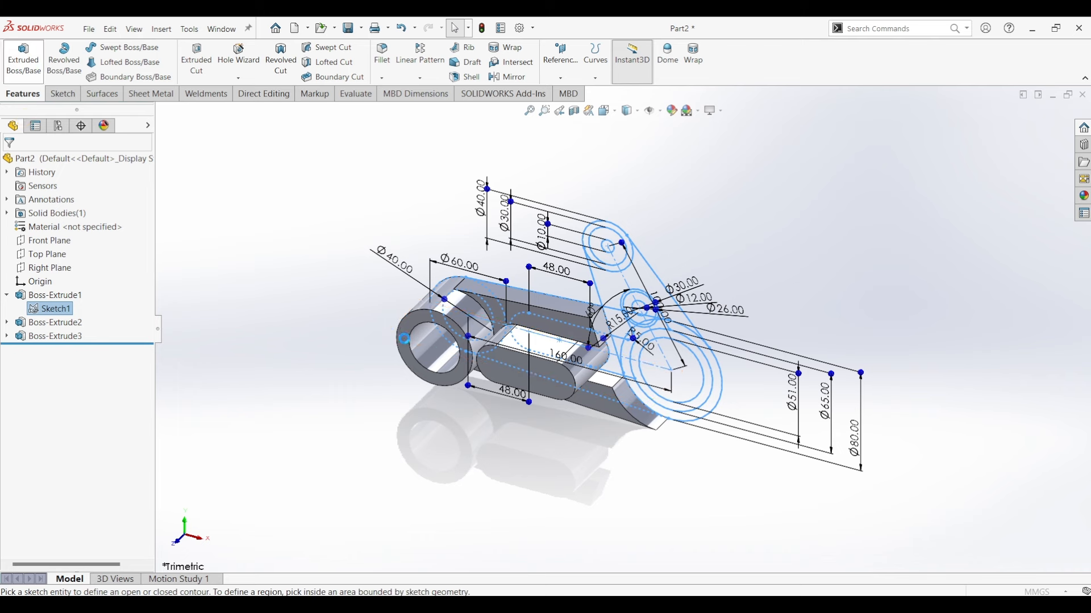
left_click(618, 370)
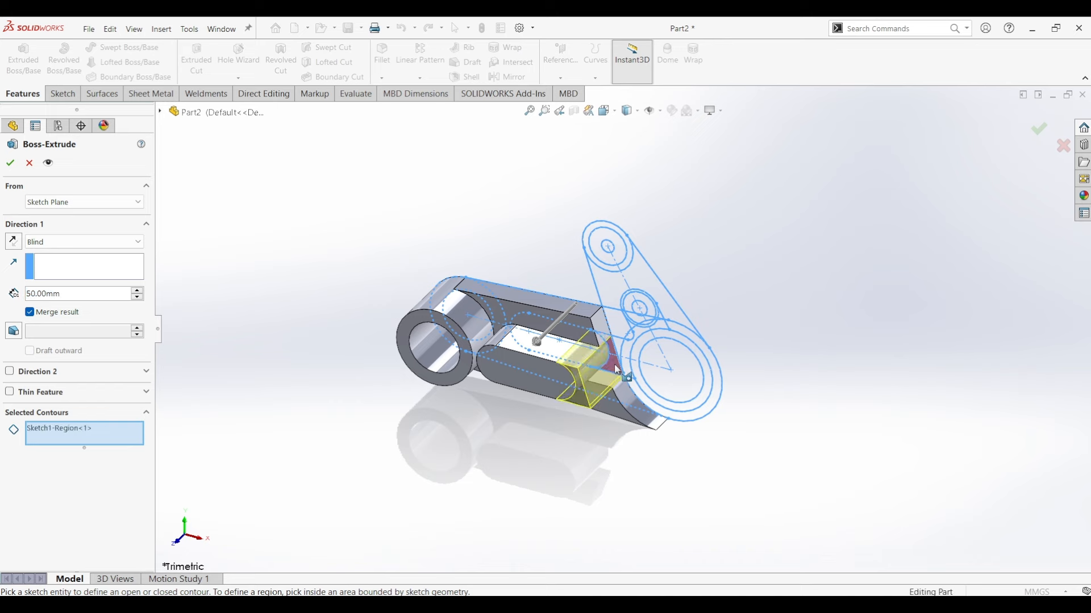
scroll(618, 370, "down", 3)
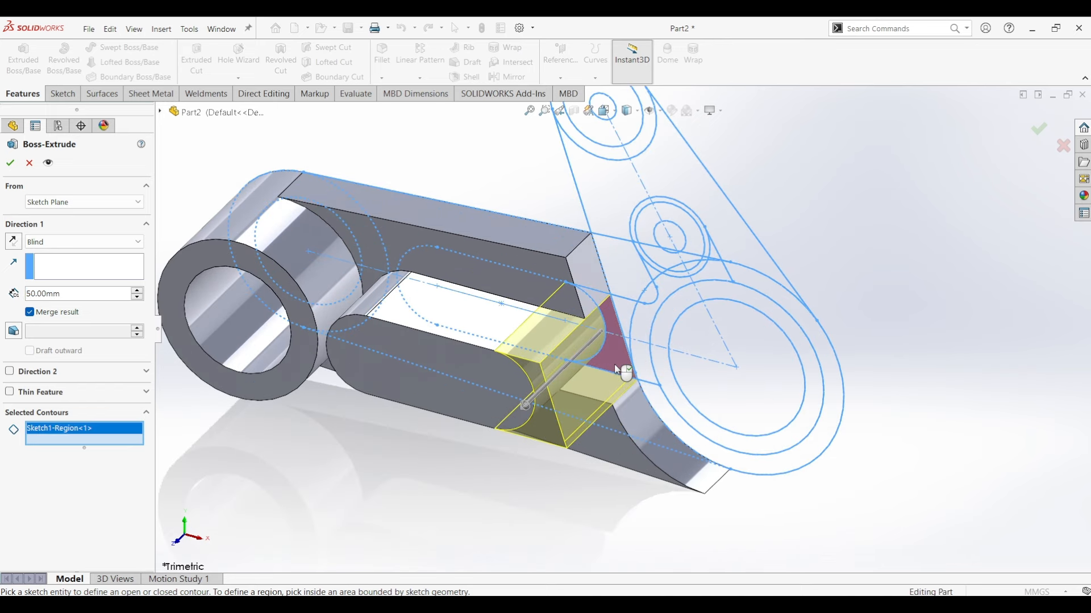
left_click(624, 325)
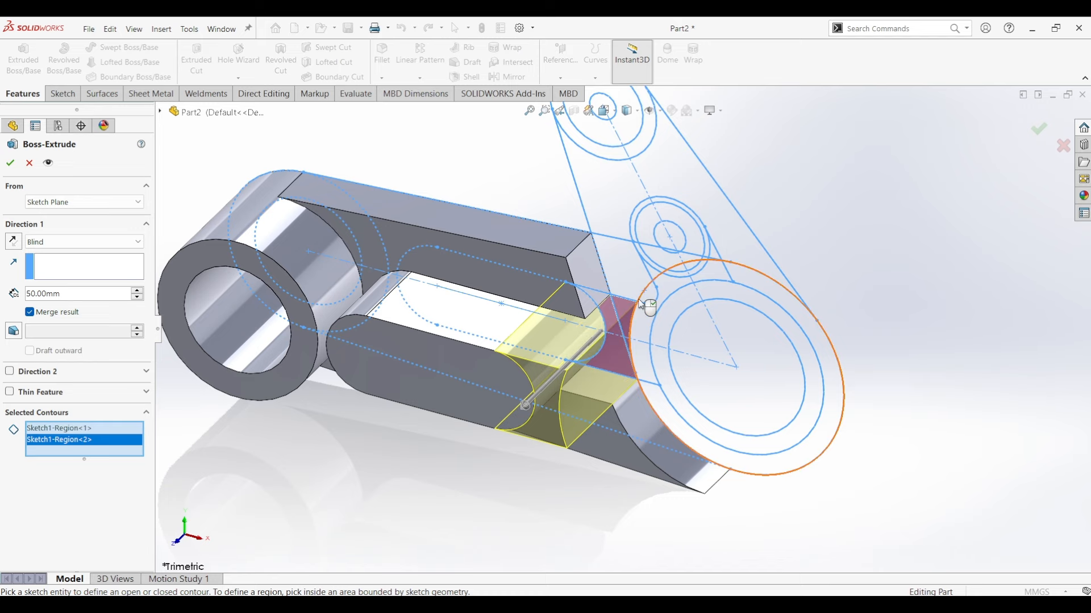
left_click(629, 313)
scroll(617, 358, "down", 2)
left_click(616, 358)
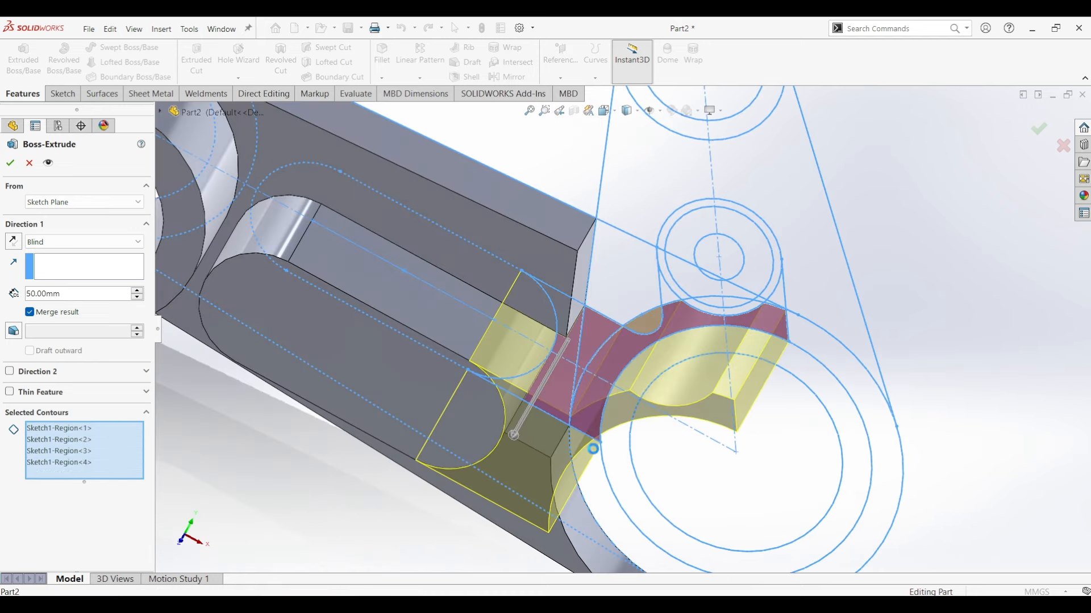
left_click(591, 480)
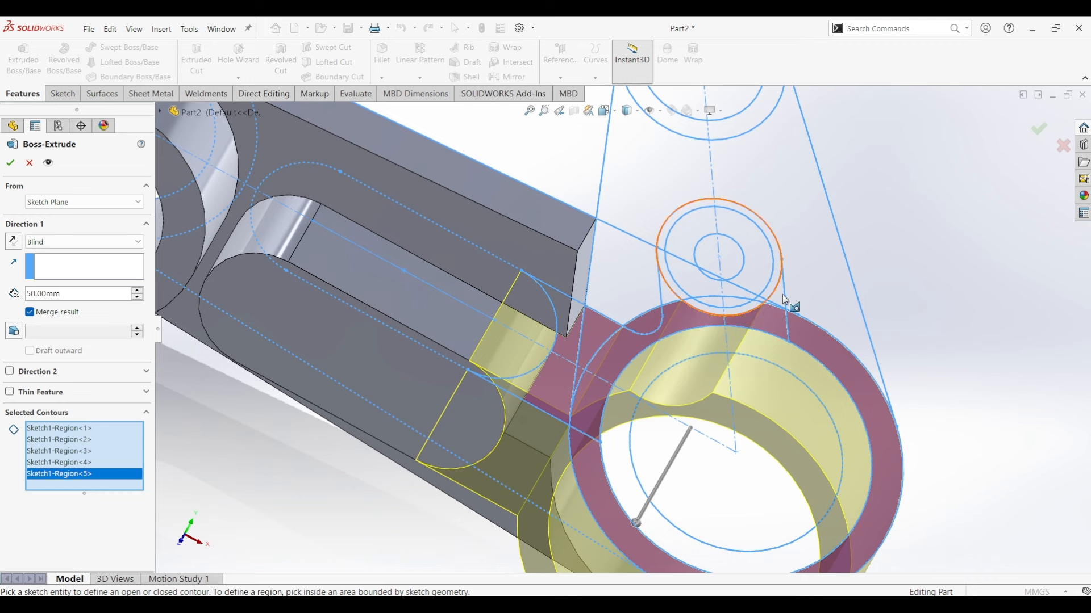
Step: Add the small corner regions beside the 30 mm boss and its 26–30 mm ring to the extrusion contours
scroll(768, 301, "down", 5)
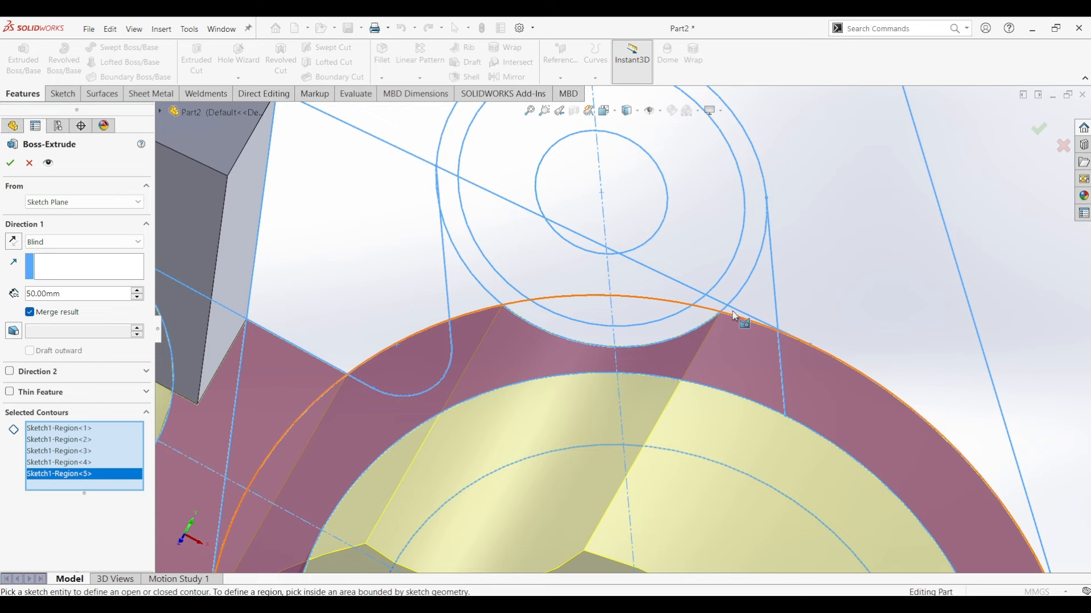
scroll(736, 317, "down", 3)
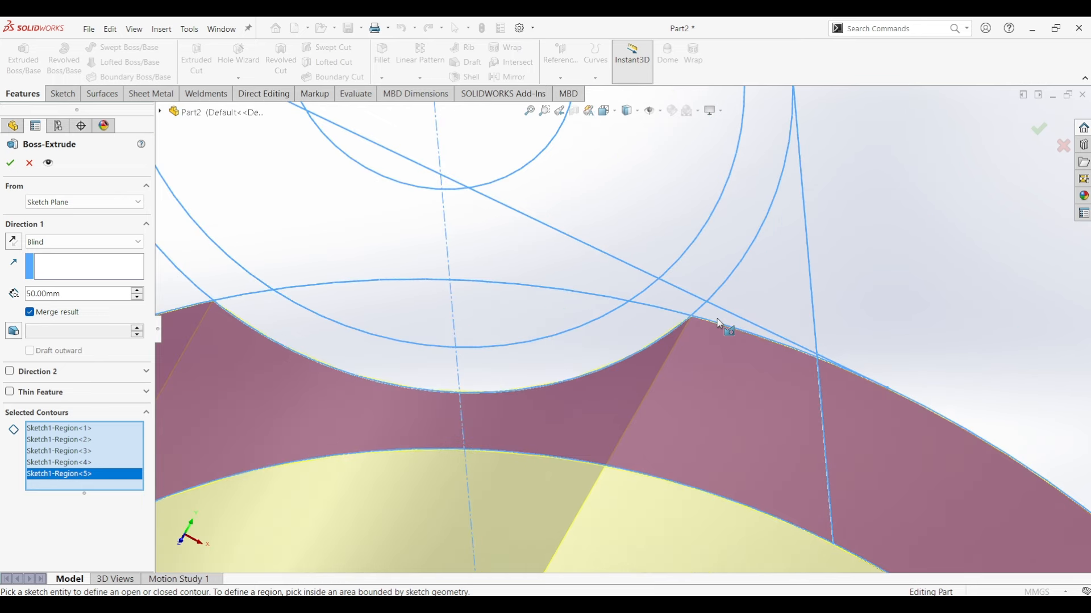
left_click(723, 321)
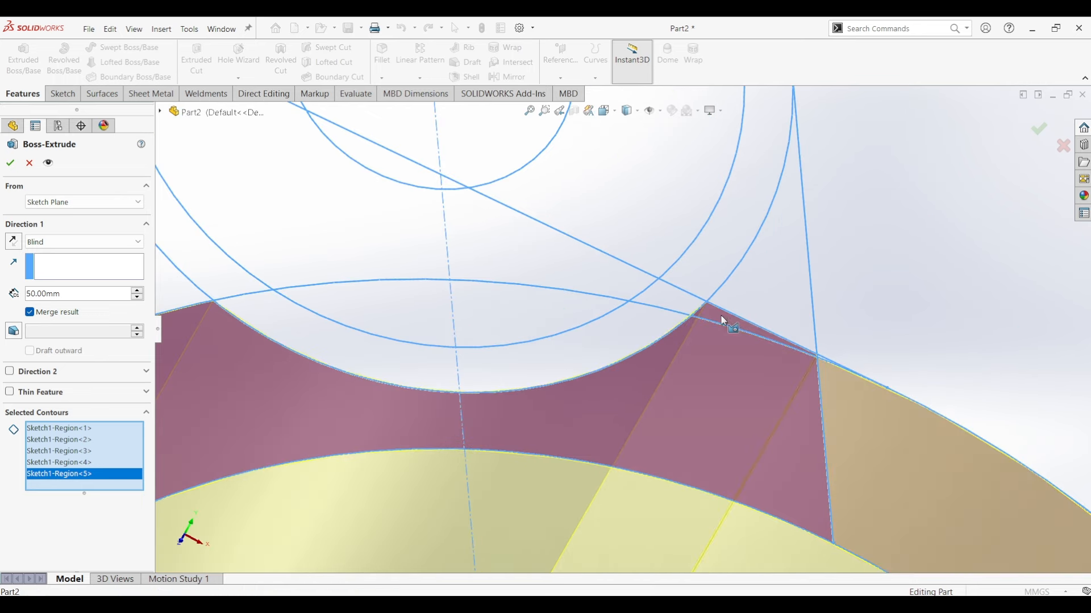
left_click(755, 289)
left_click(747, 274)
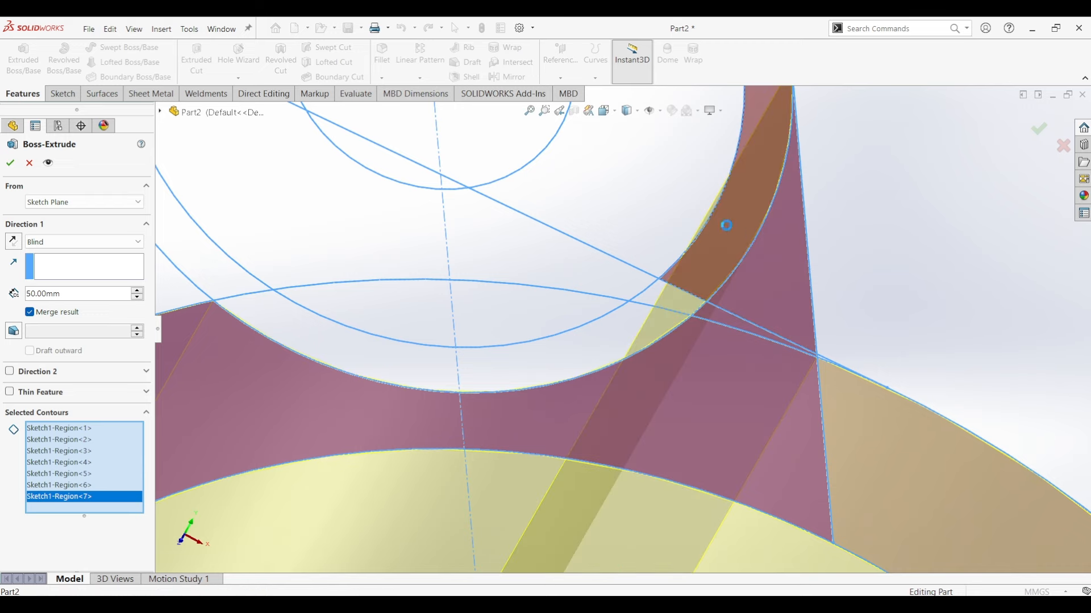
scroll(726, 238, "up", 6)
scroll(721, 245, "up", 3)
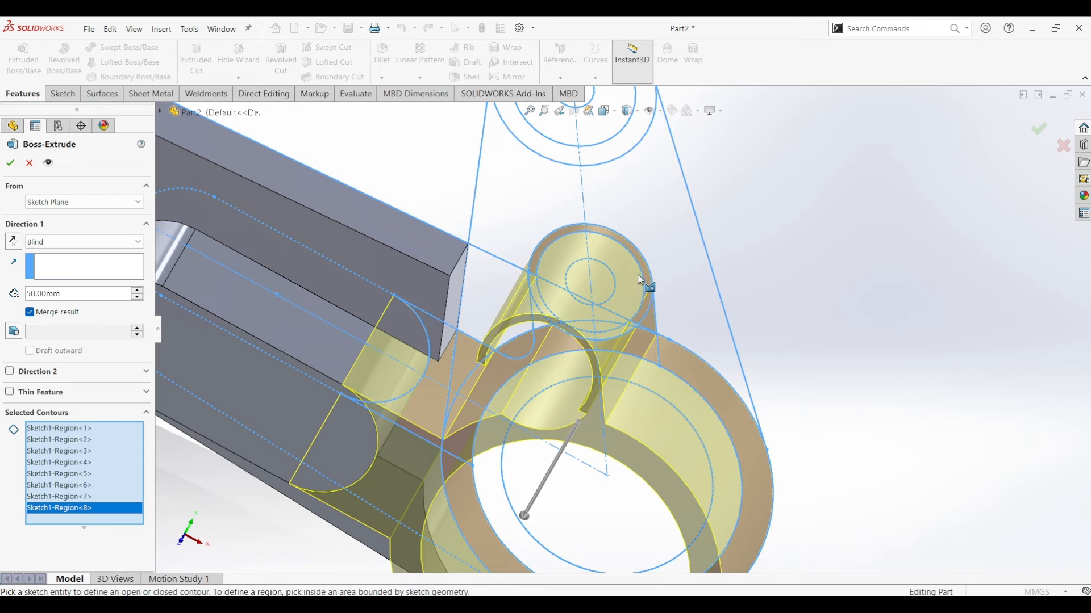
Step: Add the remaining boss and neck regions, leaving the 12 mm hole open, and complete the 50 mm extrusion
left_click(614, 328)
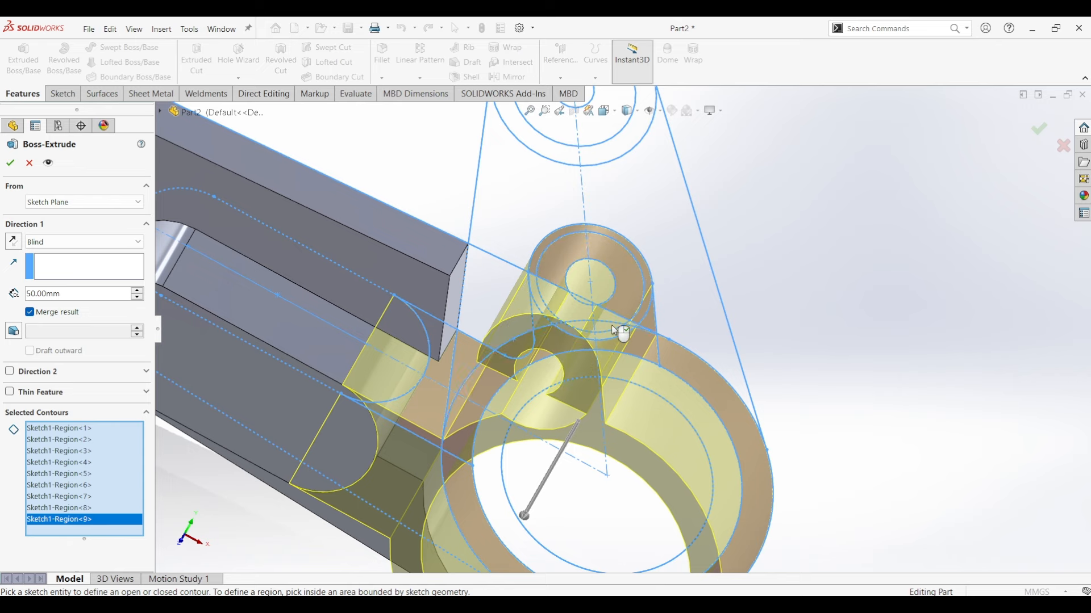
middle_click_drag(619, 314, 637, 279)
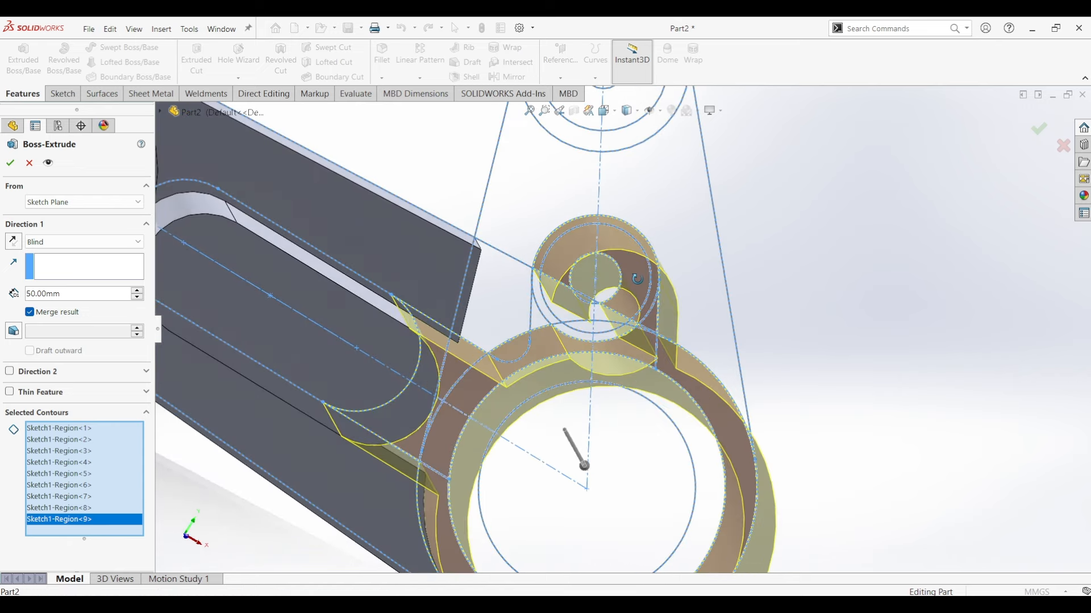
left_click(604, 336)
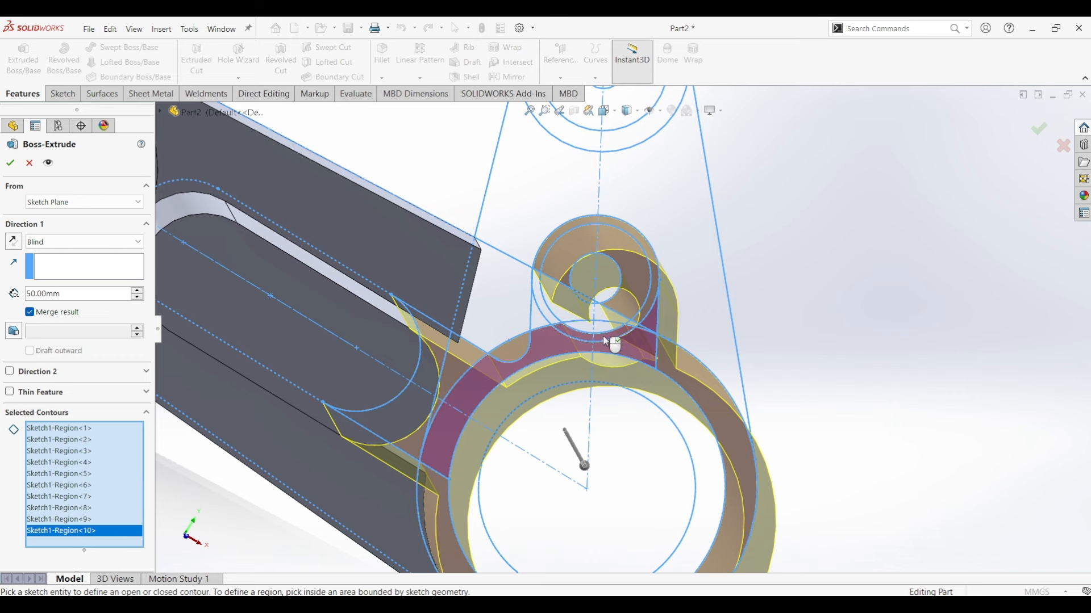
left_click(601, 327)
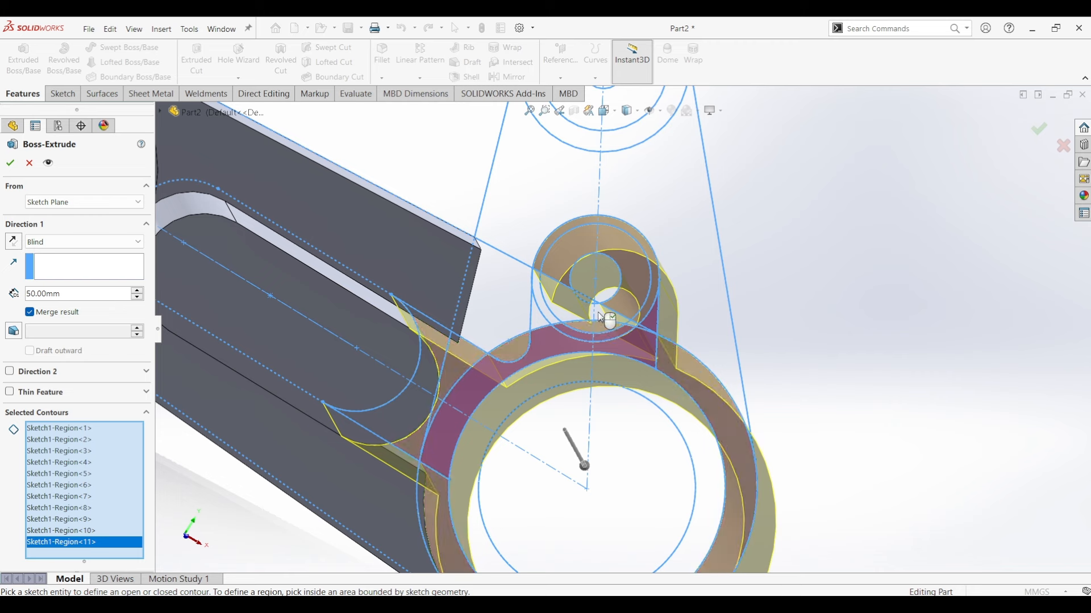
left_click(598, 313)
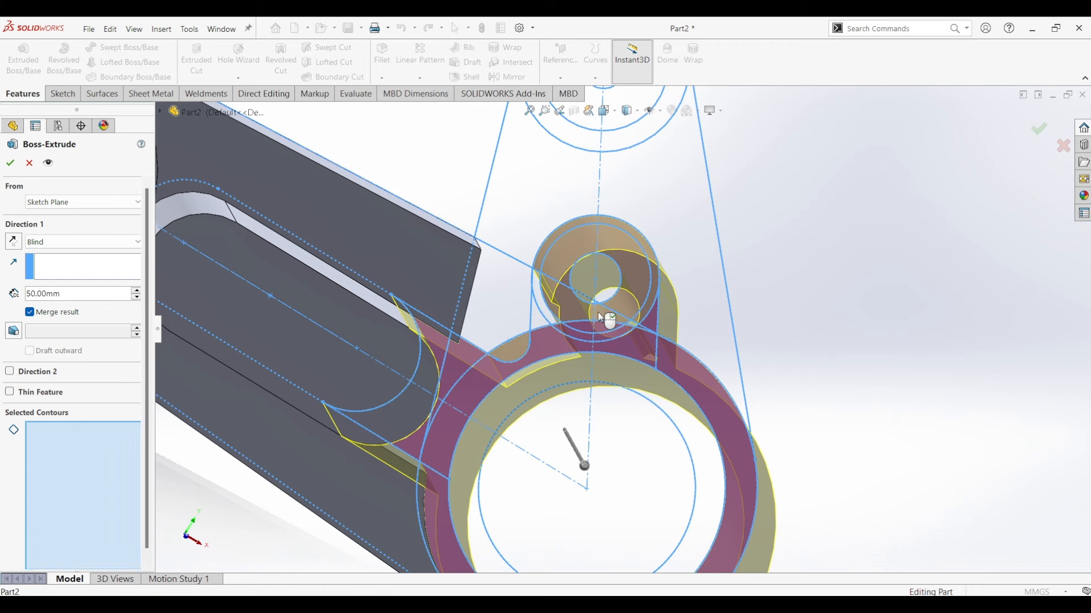
left_click(543, 306)
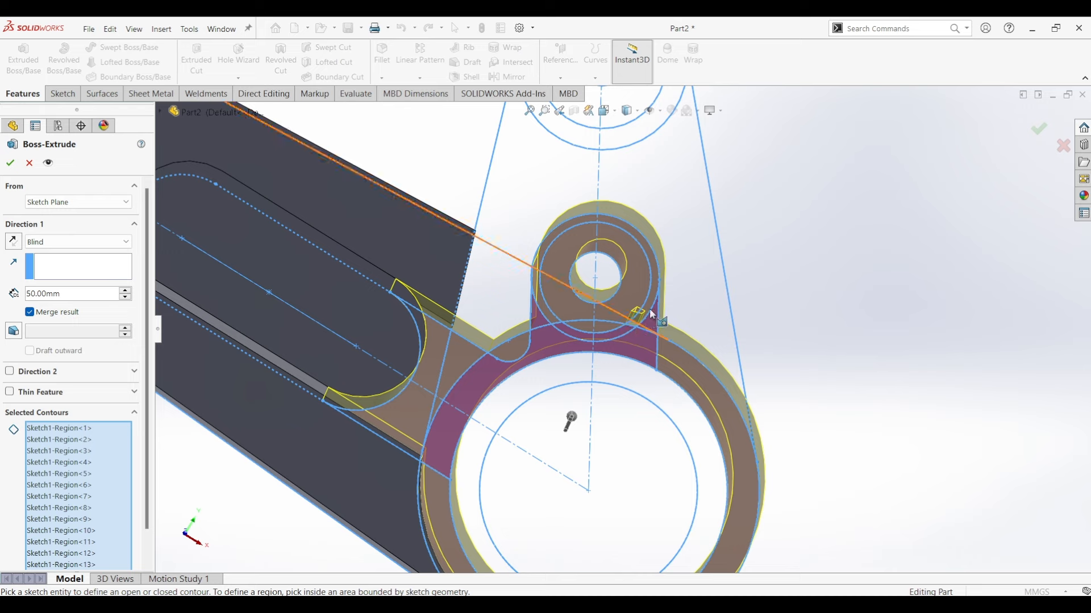
scroll(654, 307, "down", 5)
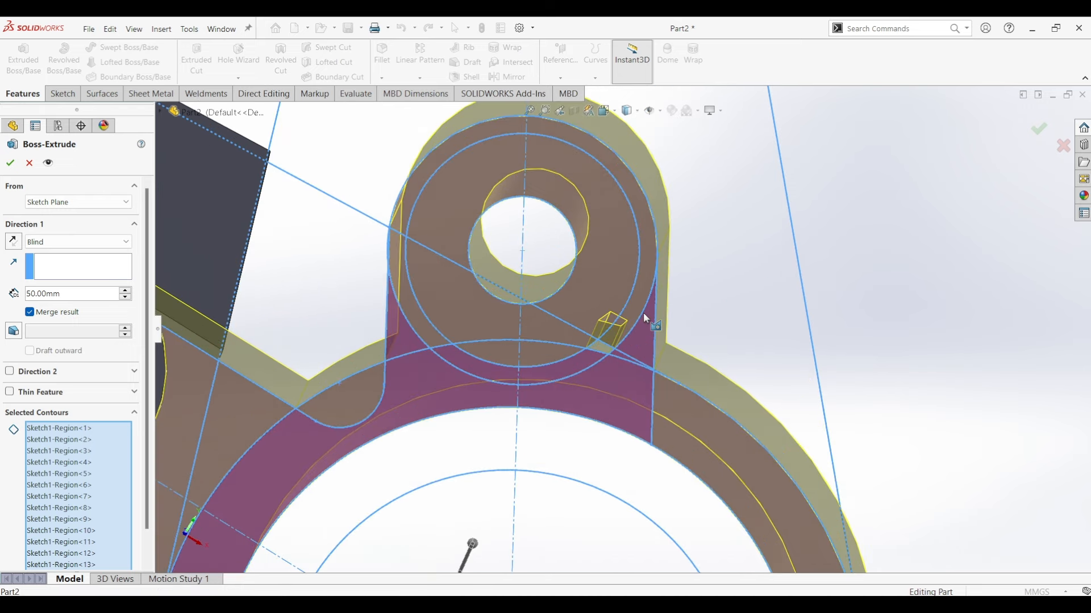
middle_click_drag(643, 312, 600, 347)
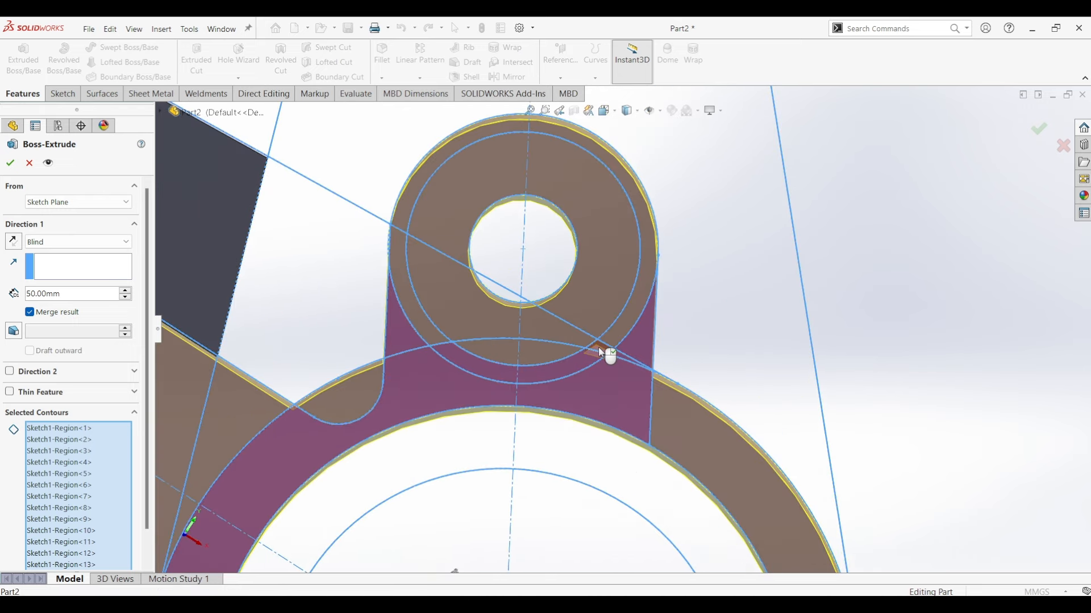
scroll(613, 363, "up", 4)
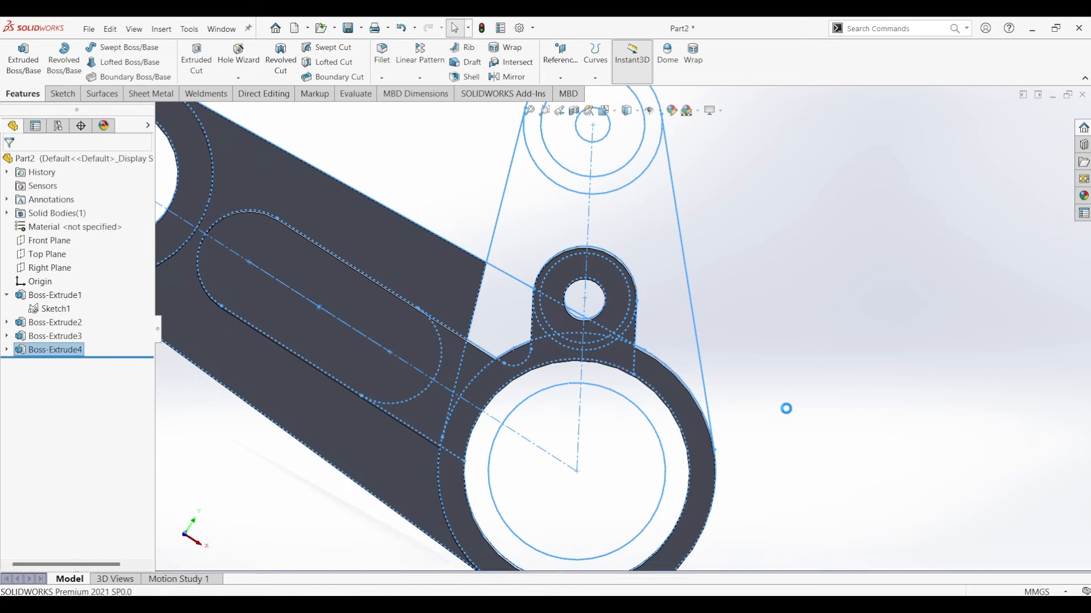
Step: Set up a 24 mm blind extrusion of Sketch1's tapered upper-arm region between the 40 mm circle and the large ring
key("ctrl+7")
left_click(516, 476)
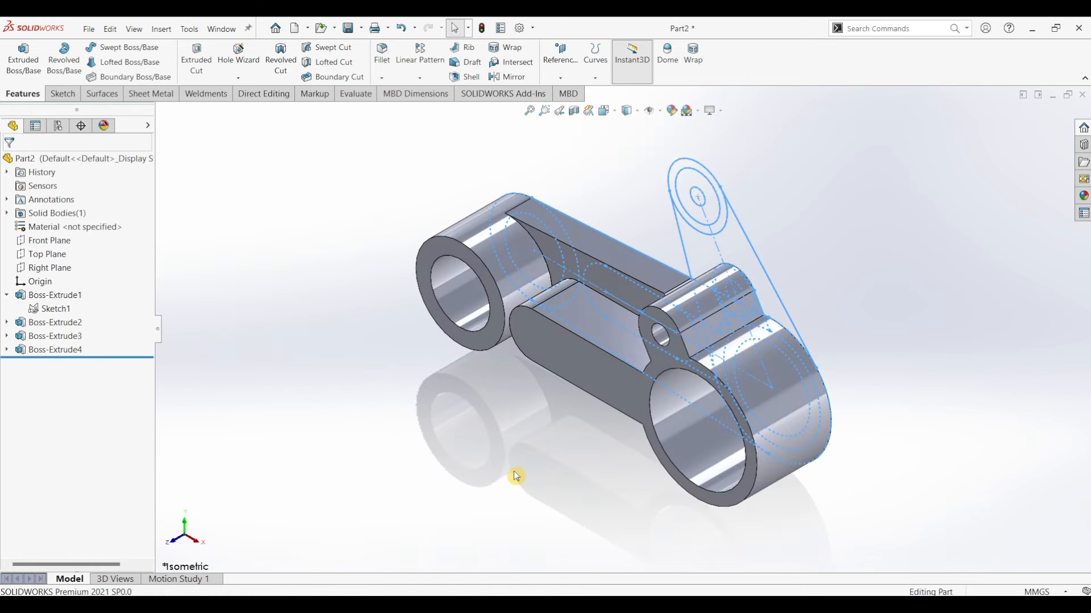
left_click(60, 311)
left_click(31, 52)
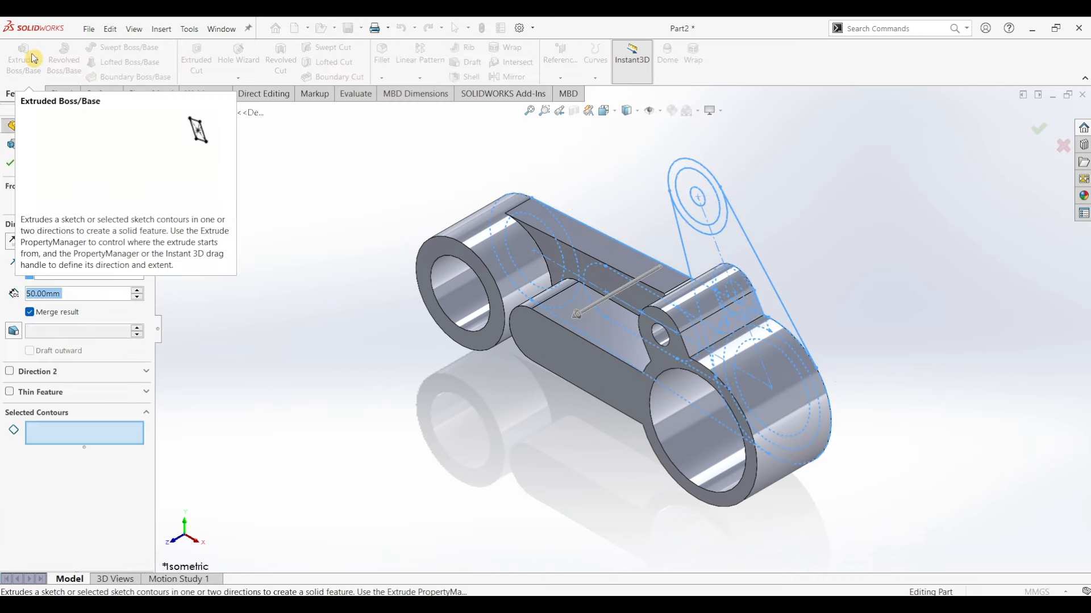
left_click(747, 254)
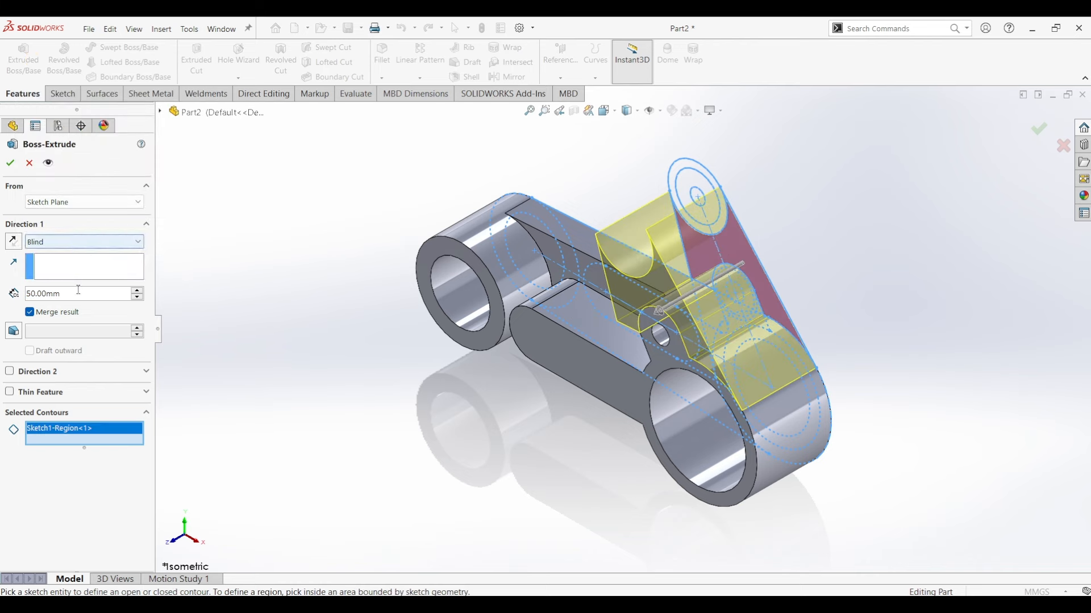
double_click(56, 294)
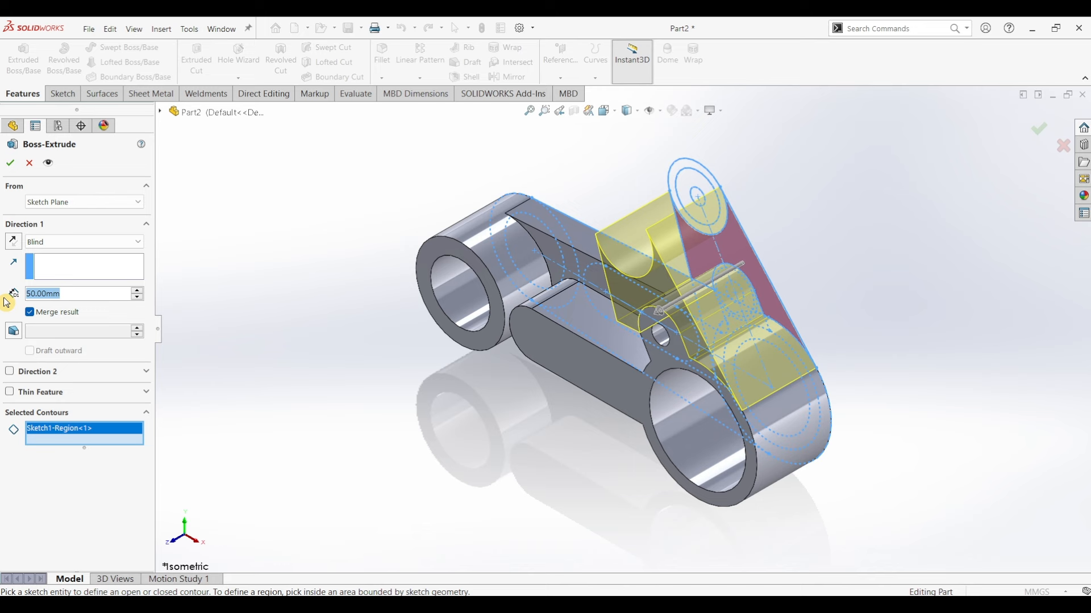
type("24")
key("Return")
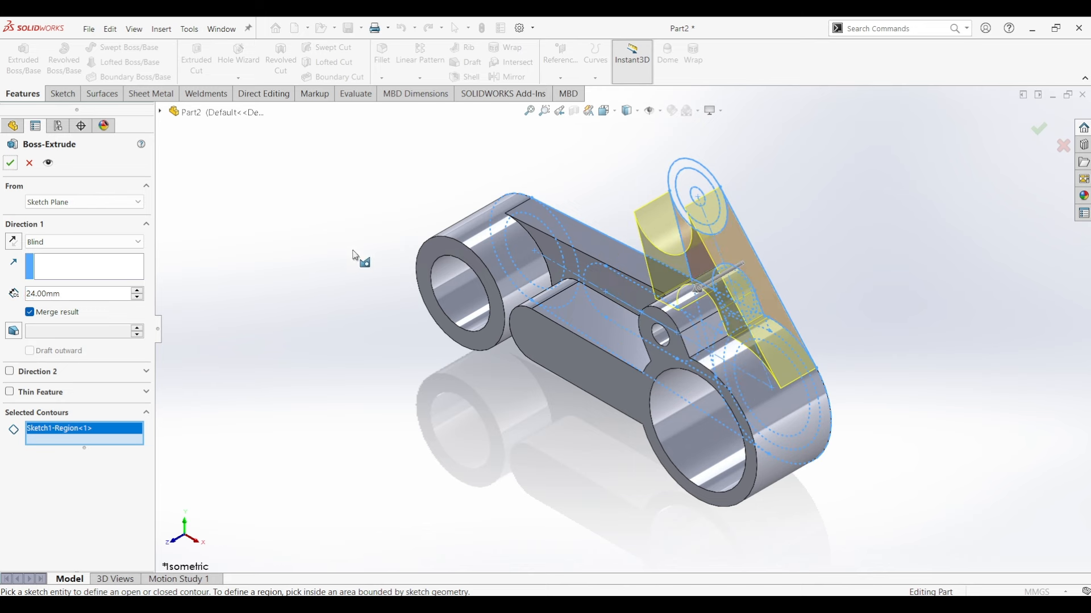
Step: Add the region beside the 30 mm boss, where the two arms overlap, to the contours and complete the 24 mm extrusion
middle_click_drag(355, 256, 443, 213)
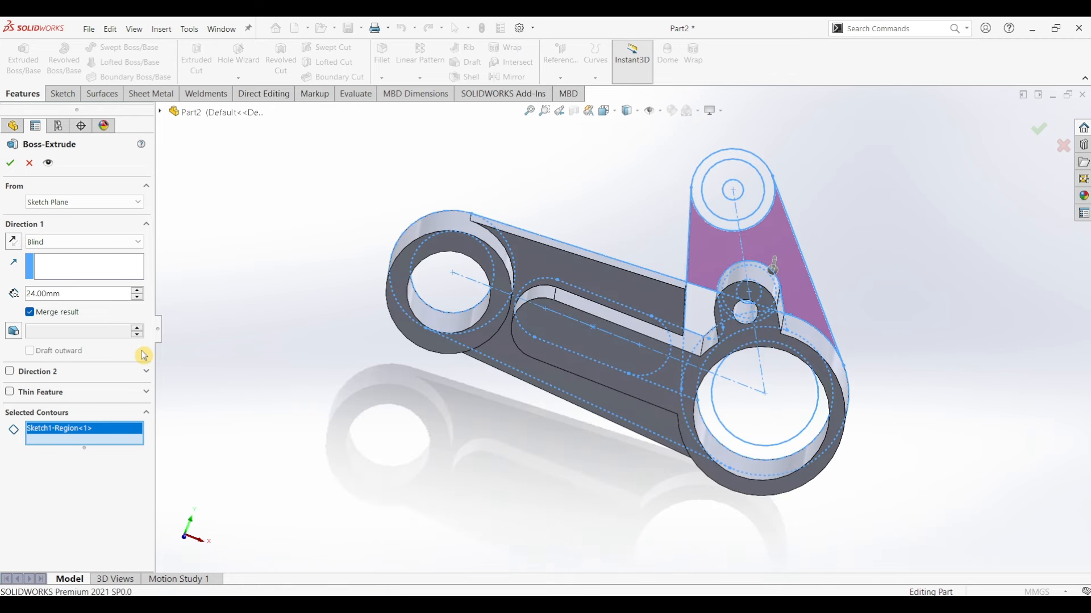
left_click(703, 313)
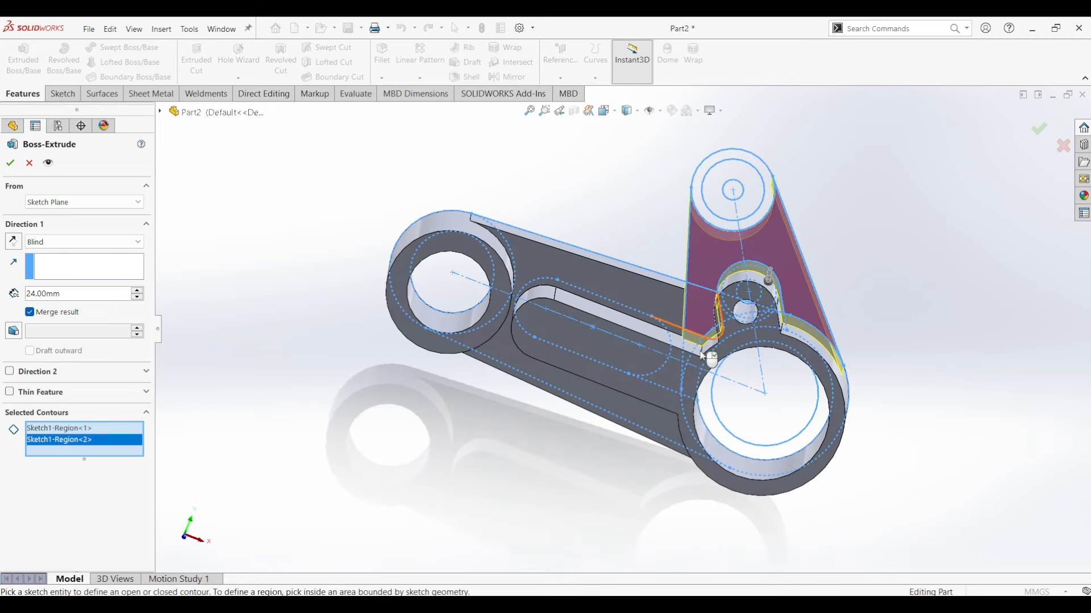
scroll(716, 341, "down", 2)
middle_click_drag(726, 332, 726, 306)
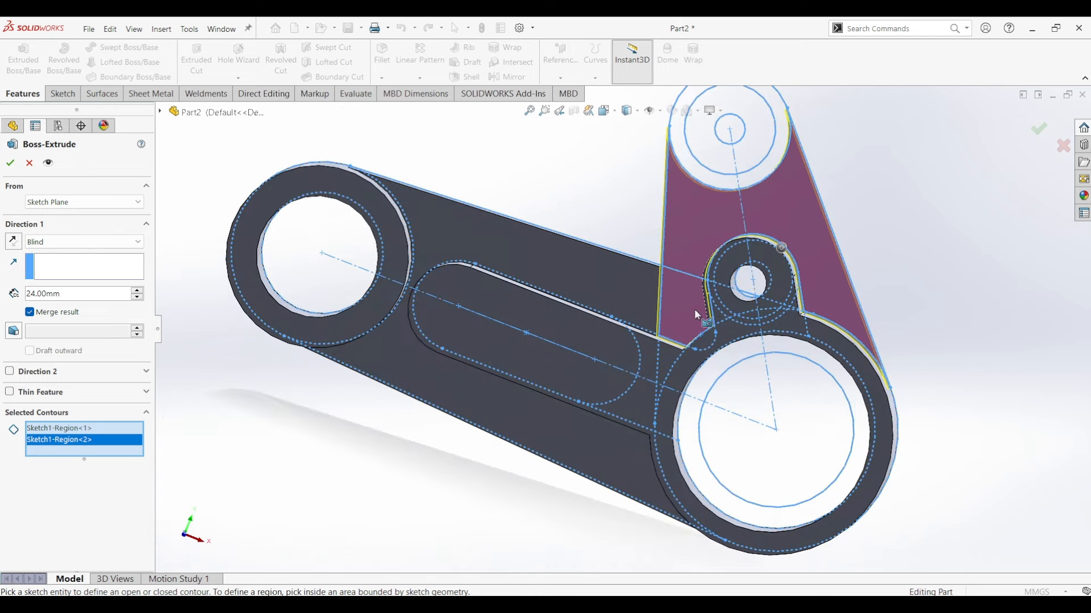
left_click(10, 163)
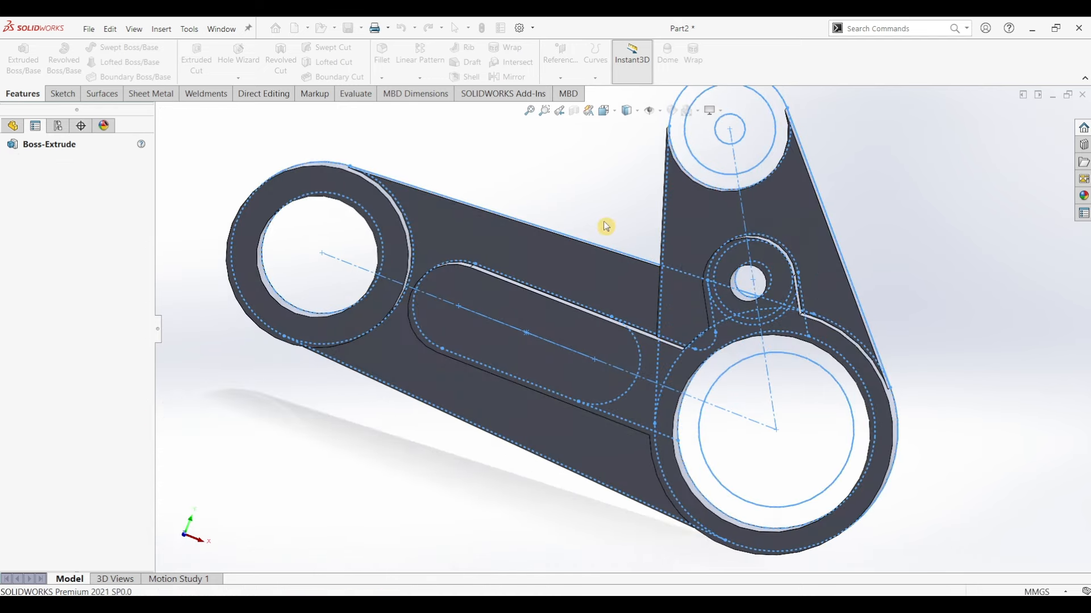
Step: Reuse Sketch1 to extrude the ring between the upper arm's 30 mm and 40 mm circles to a blind depth of 24 mm
key("ctrl+7")
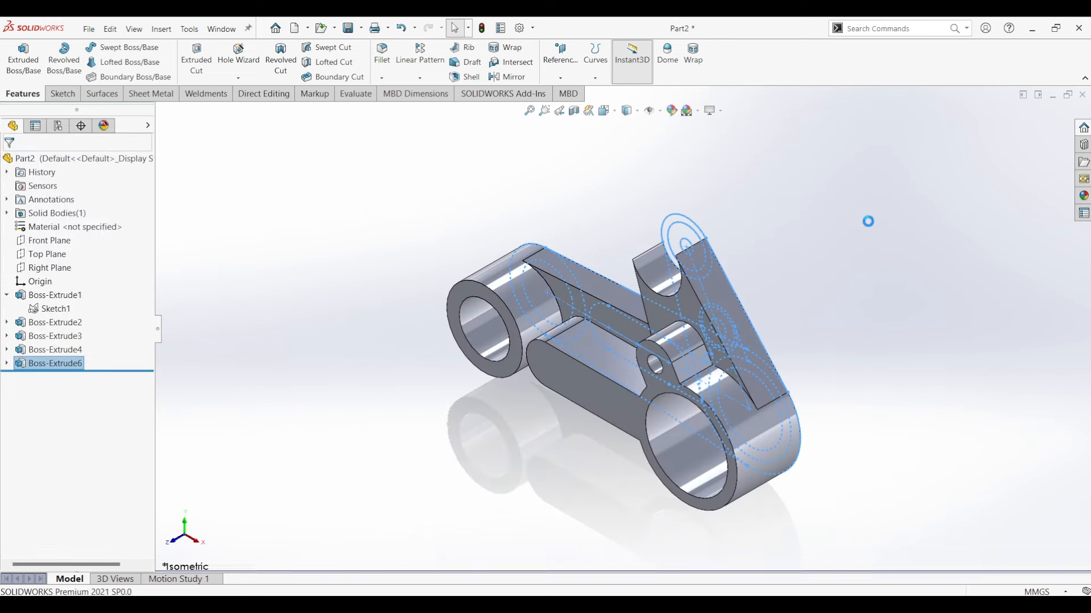
left_click(54, 309)
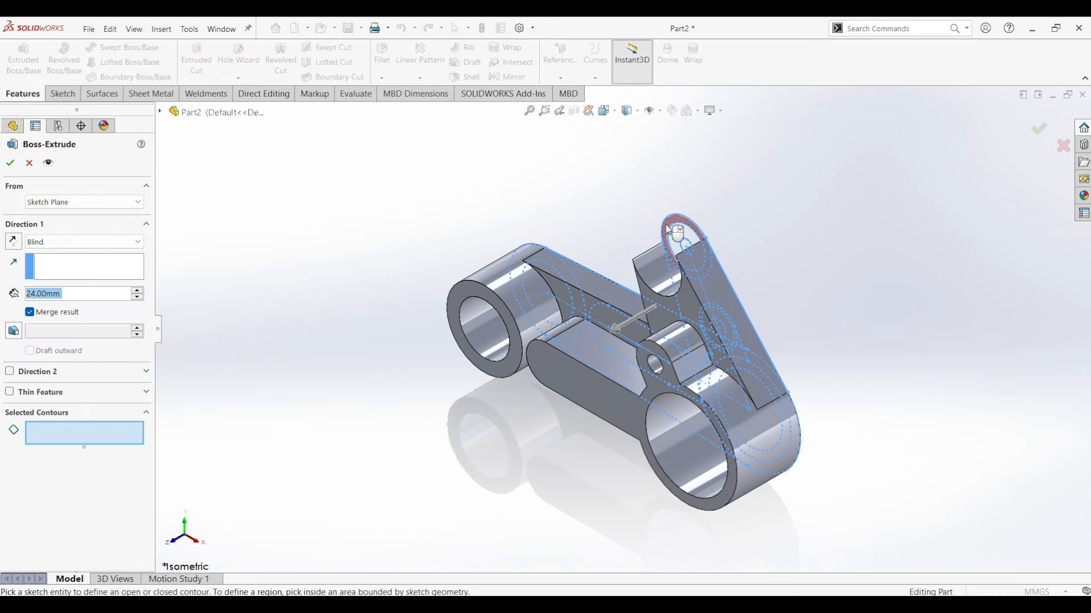
left_click(671, 232)
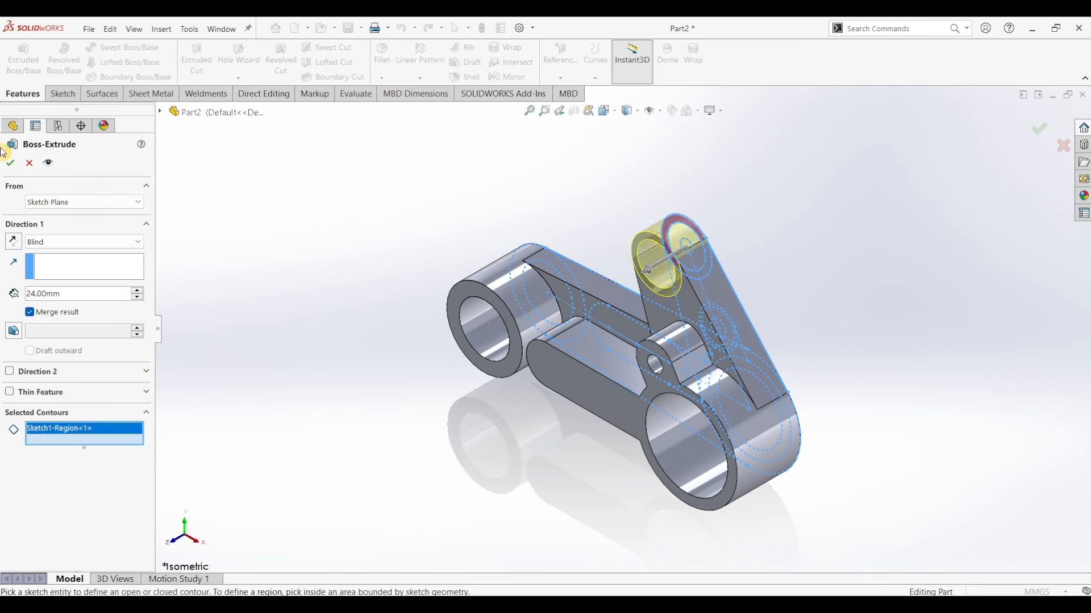
left_click(9, 163)
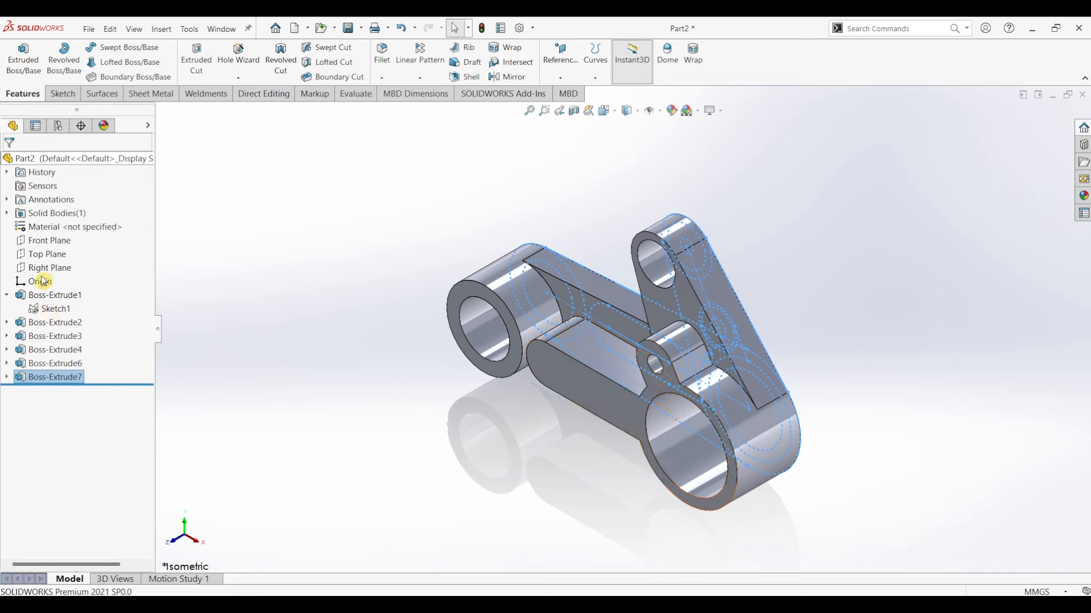
Step: Extrude the Sketch1 region between the upper boss's 10 mm and 30 mm circles to a blind depth of 19 mm
left_click(48, 309)
left_click(19, 67)
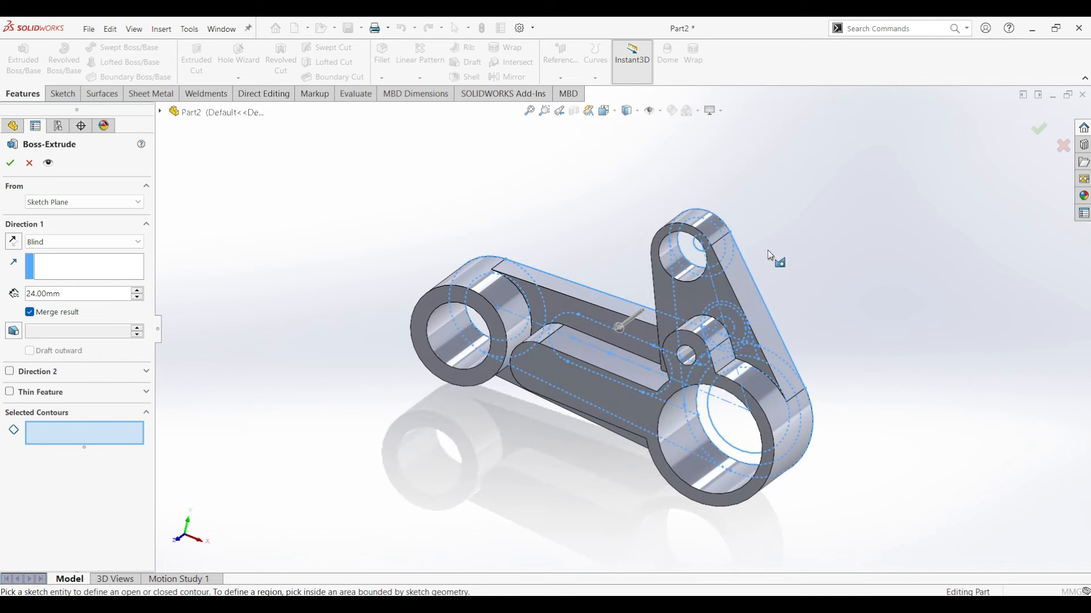
left_click(688, 253)
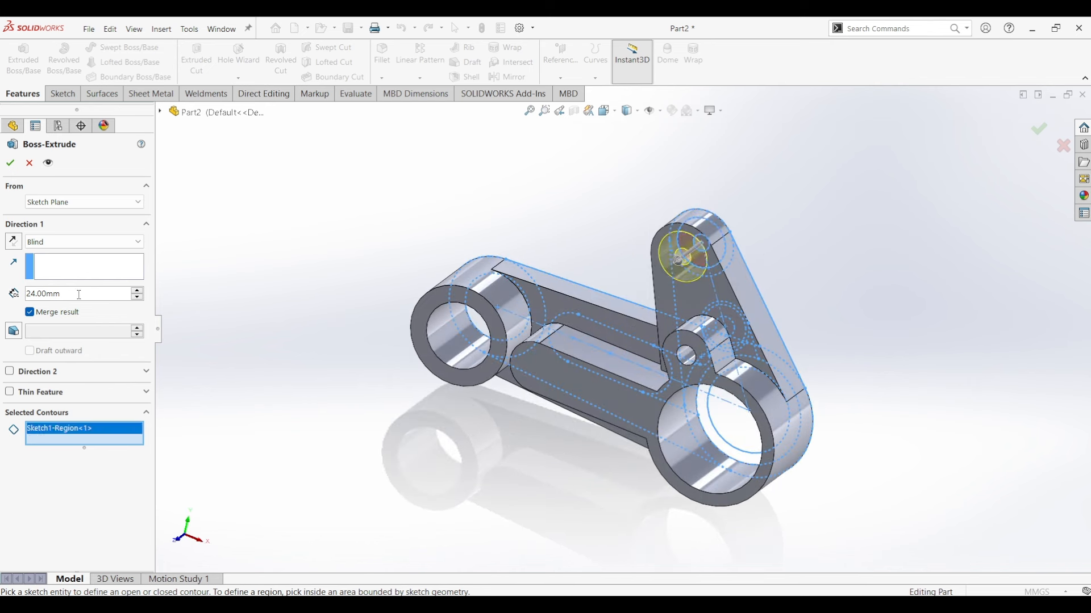
left_click_drag(78, 295, 3, 301)
type("19")
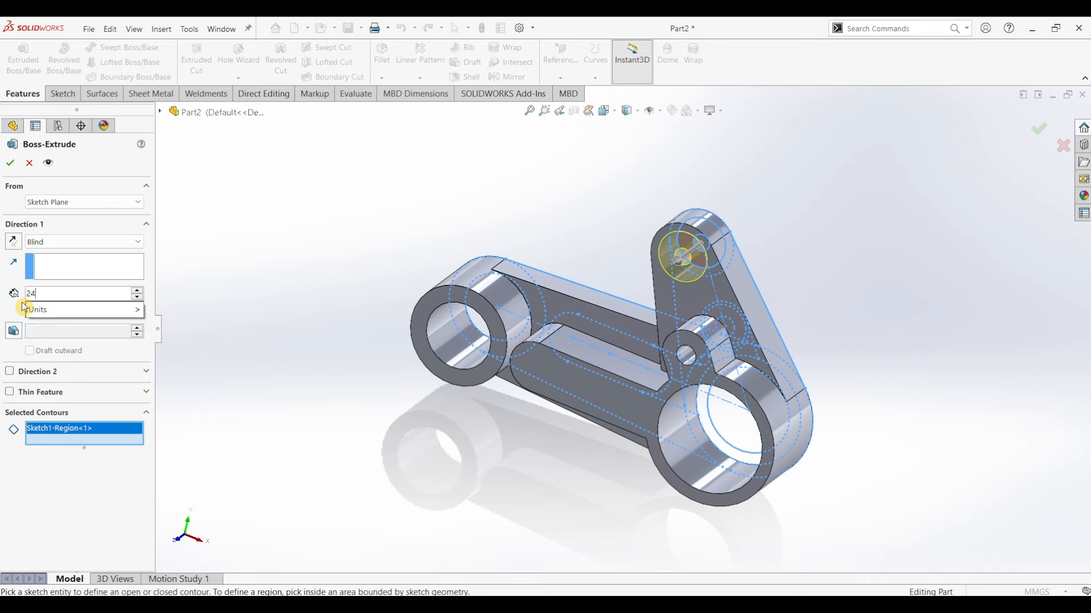
key("Return")
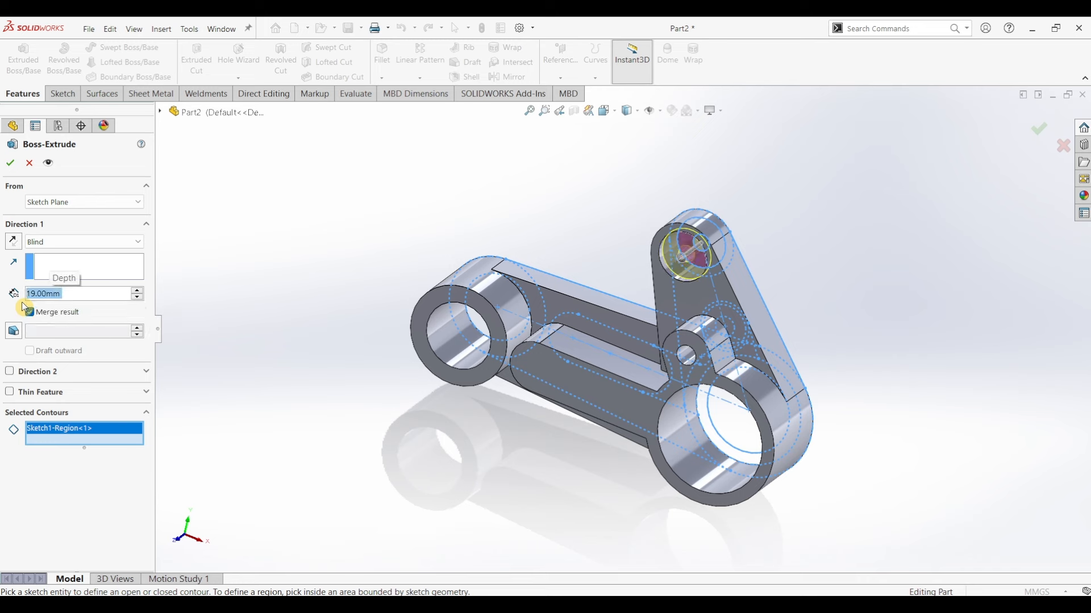
left_click(11, 163)
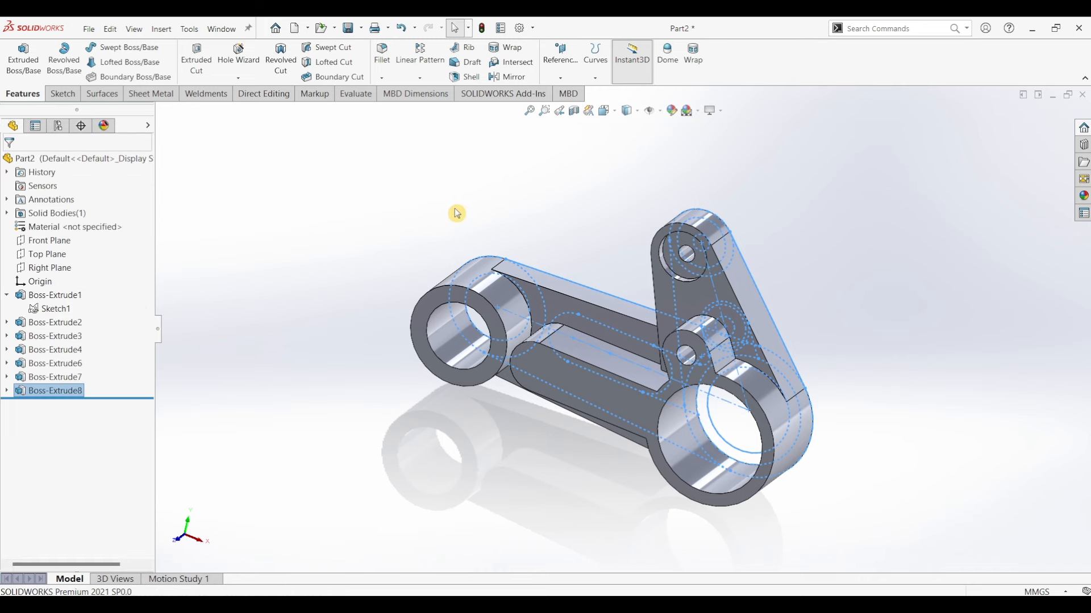
Step: Extrude the upper boss's 10–30 mm ring region from Sketch1 by 19 mm in the reversed direction, behind the arm
middle_click_drag(448, 210, 421, 216)
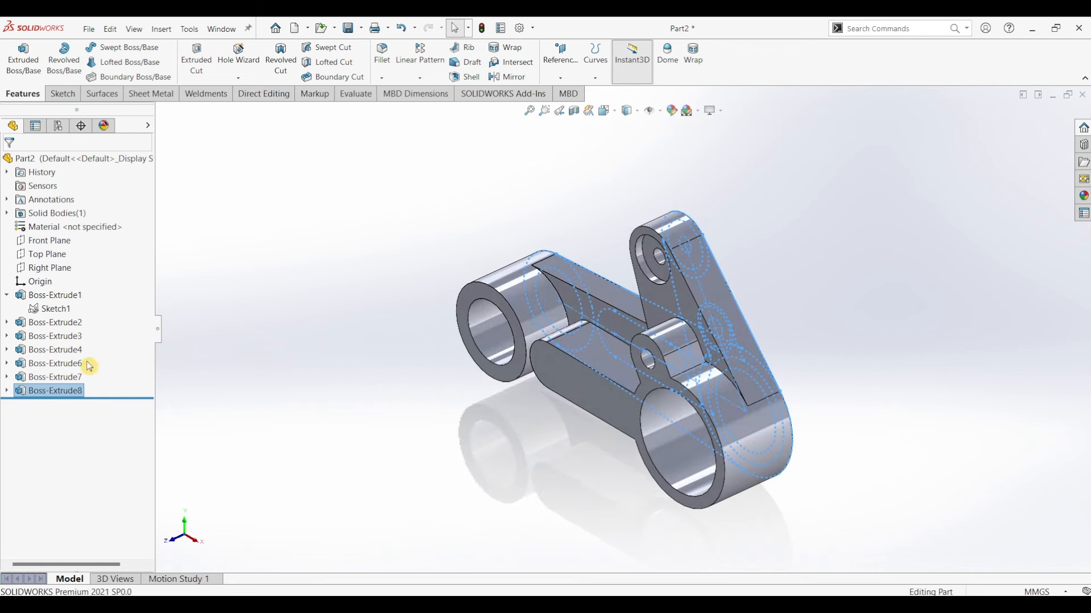
left_click(52, 312)
double_click(52, 312)
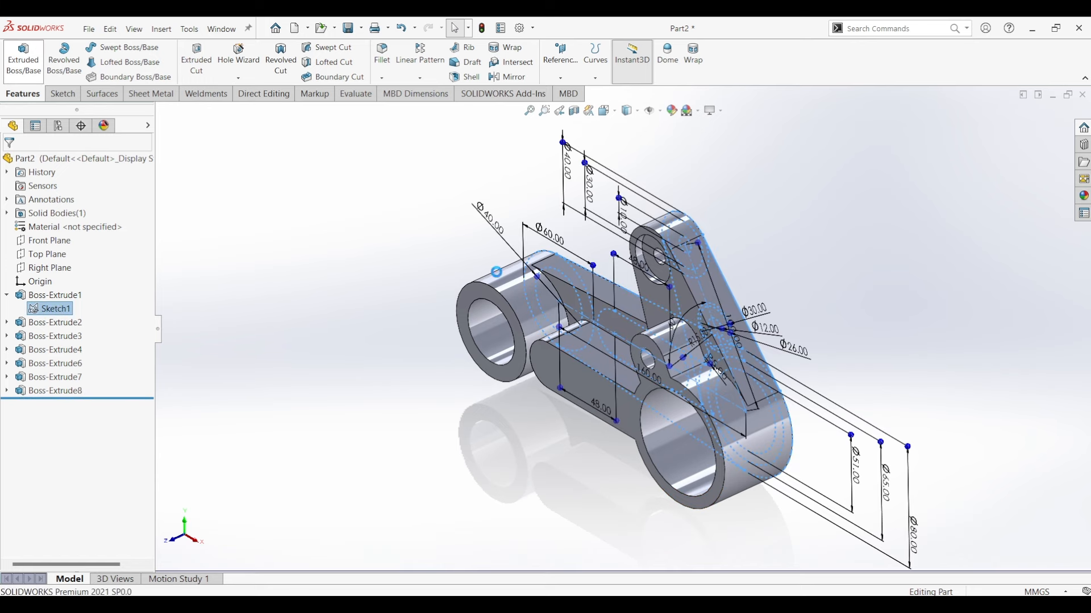
left_click(699, 264)
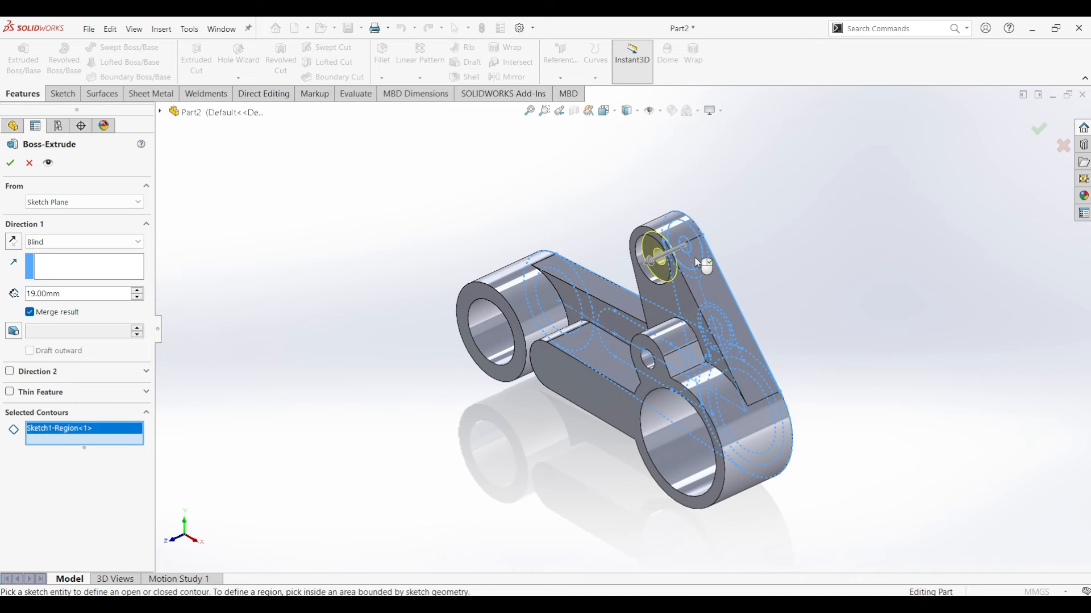
left_click(19, 246)
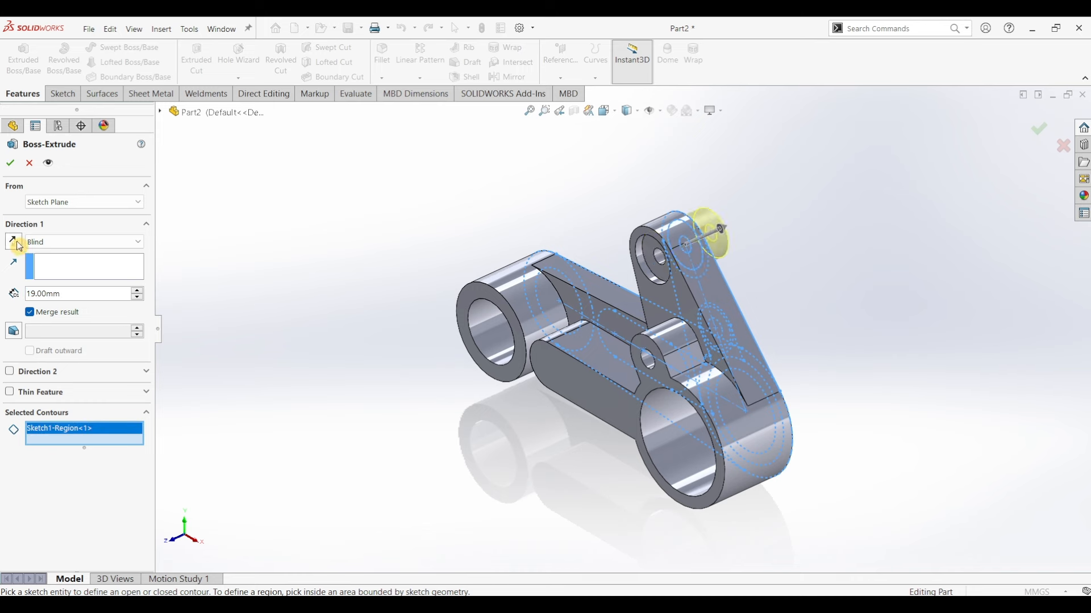
left_click(12, 166)
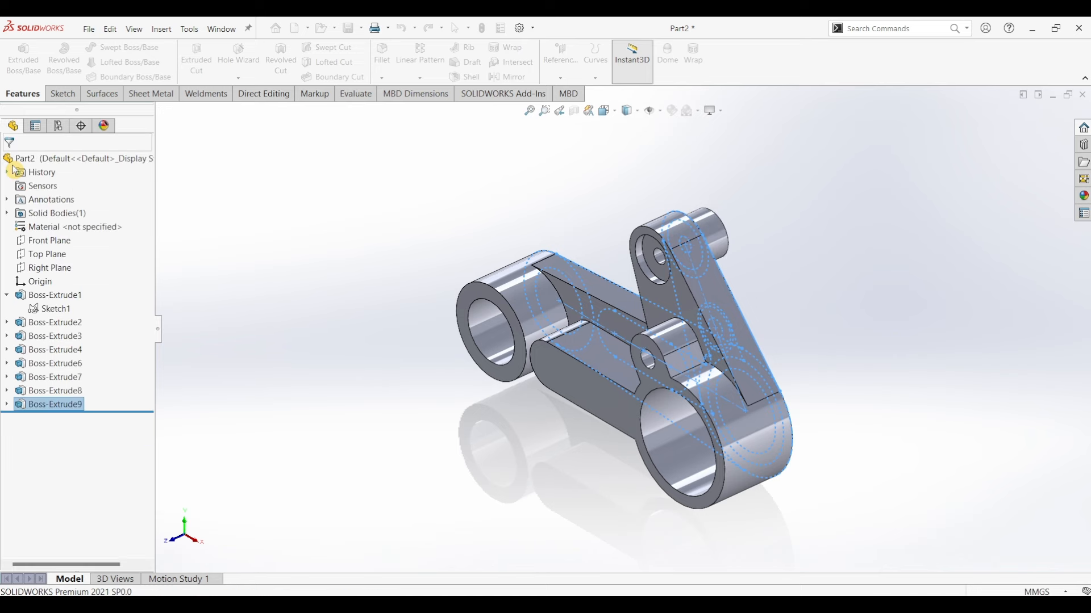
Step: Extrude the upper boss's 30–40 mm ring region from Sketch1 by 19 mm in the reversed direction
left_click(50, 309)
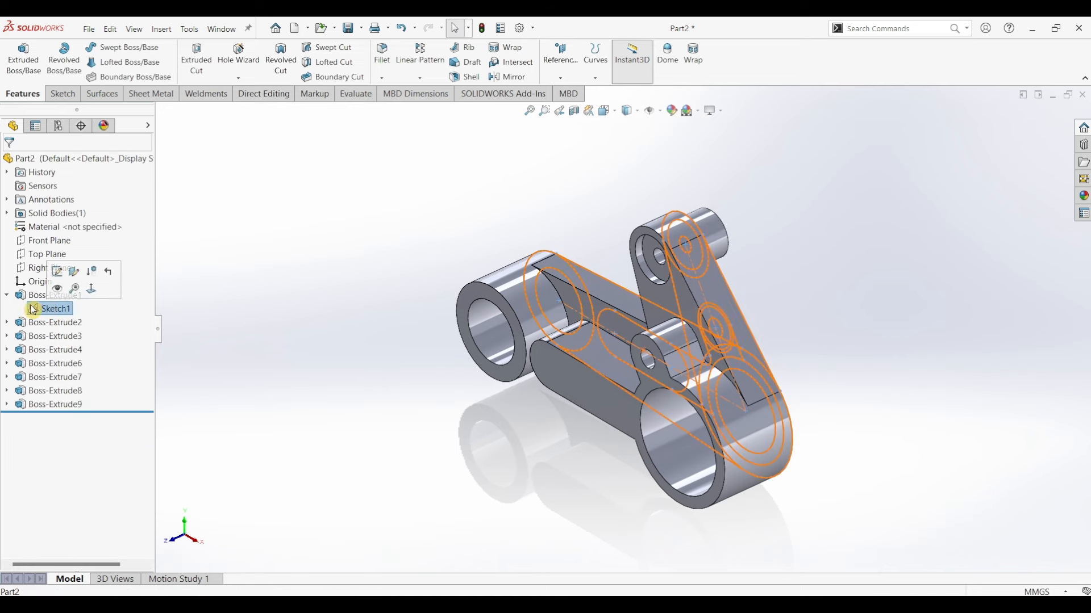
left_click(21, 71)
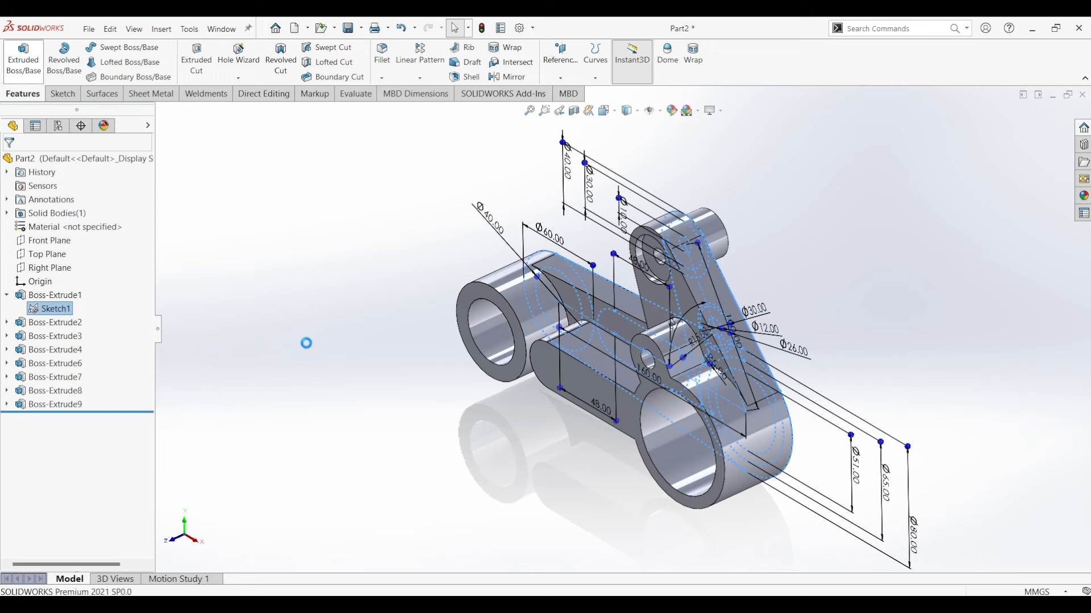
left_click(689, 230)
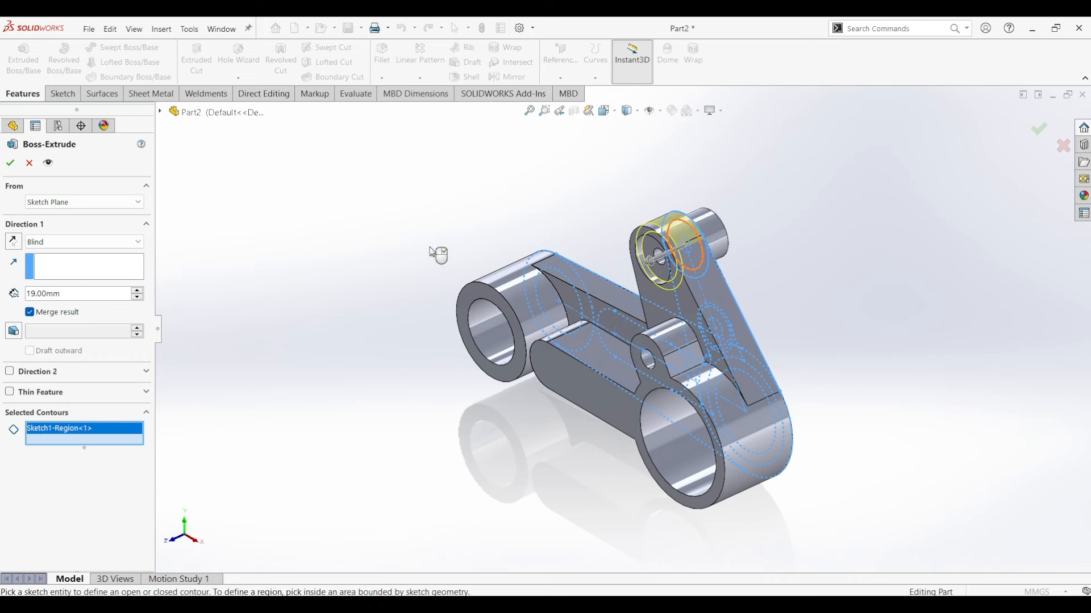
left_click(17, 243)
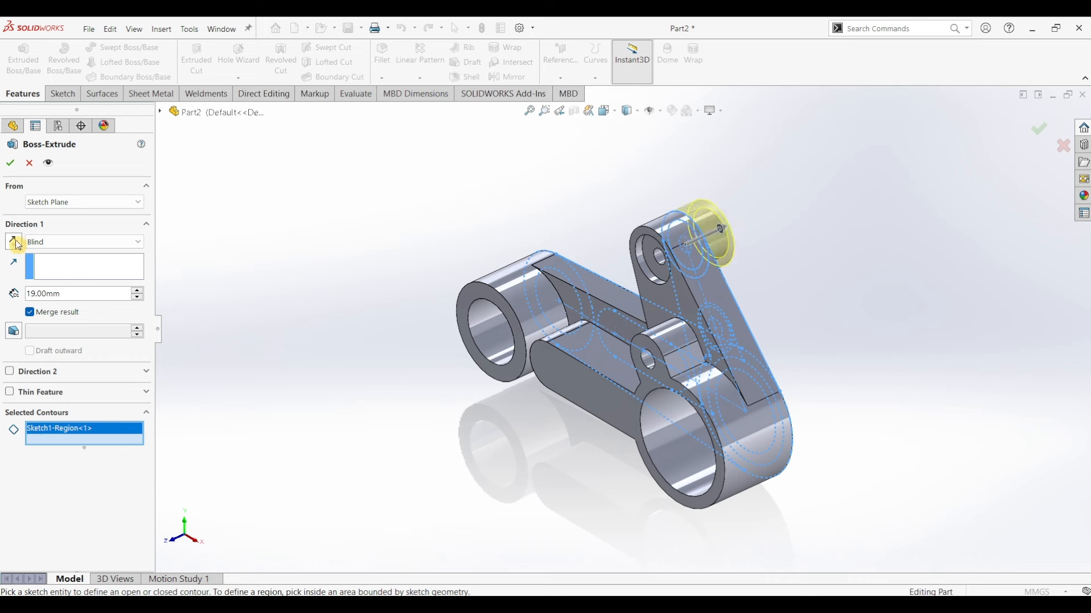
key("Return")
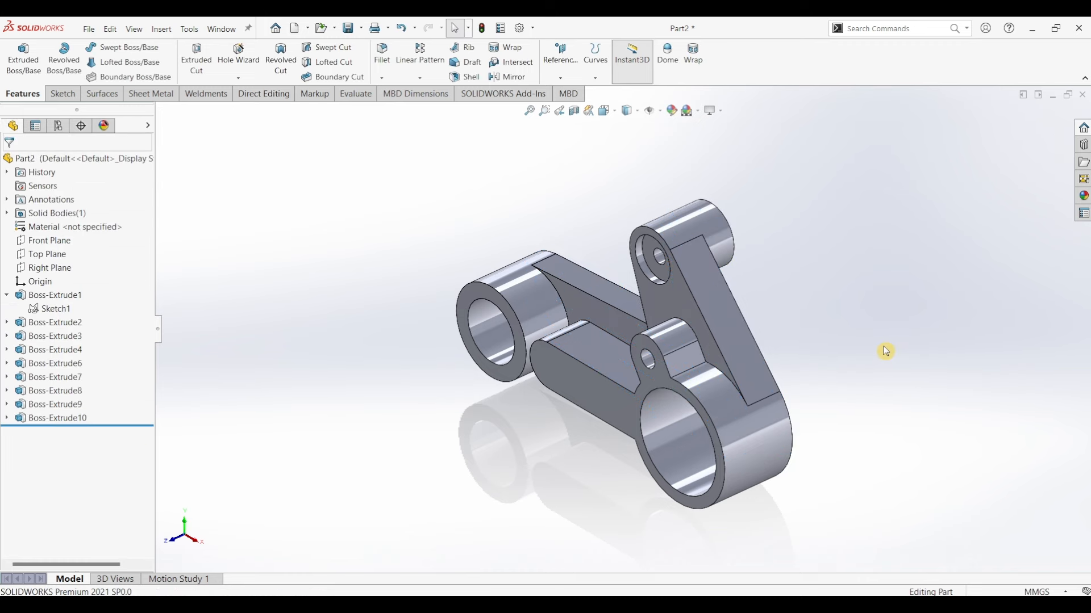
Step: Edit Sketch1 and draw two circles, about 8.5 mm and 10.5 mm in diameter, centred on the slot-shaped pad's two arc centres
middle_click_drag(845, 361, 787, 326)
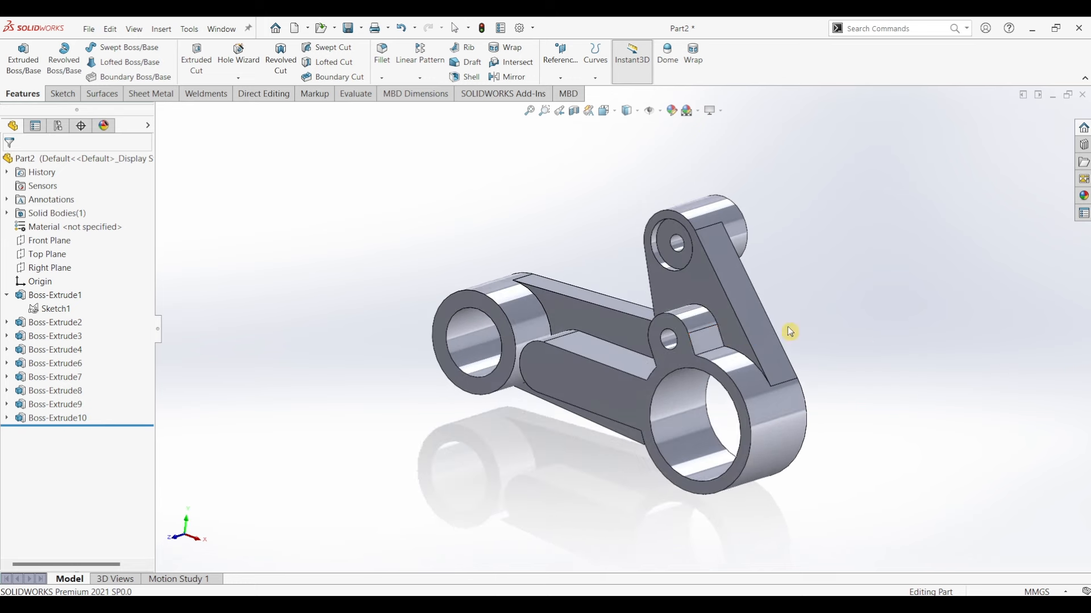
left_click(570, 382)
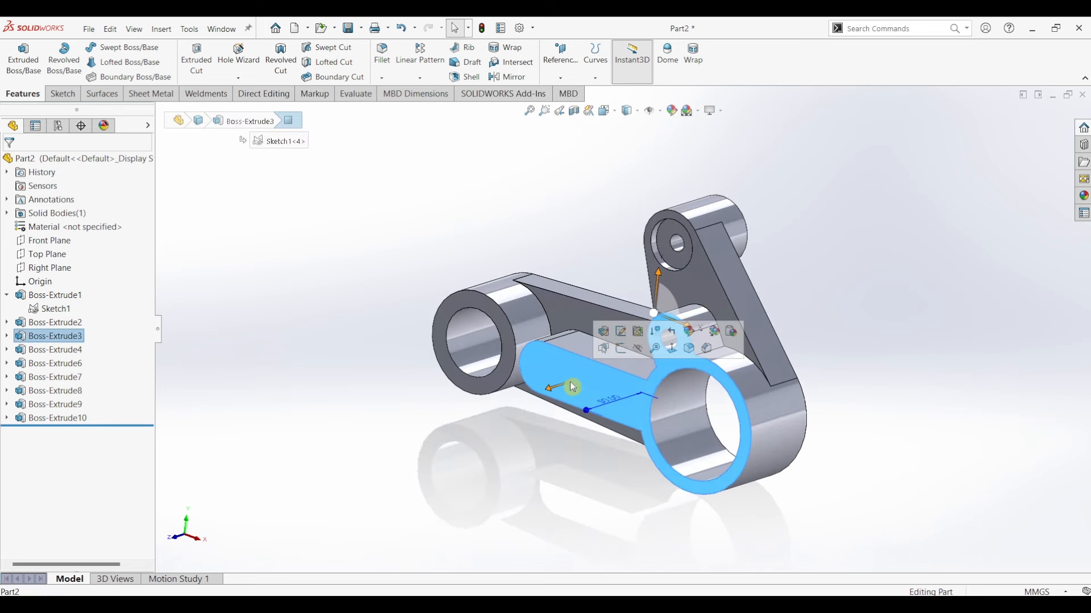
left_click(50, 309)
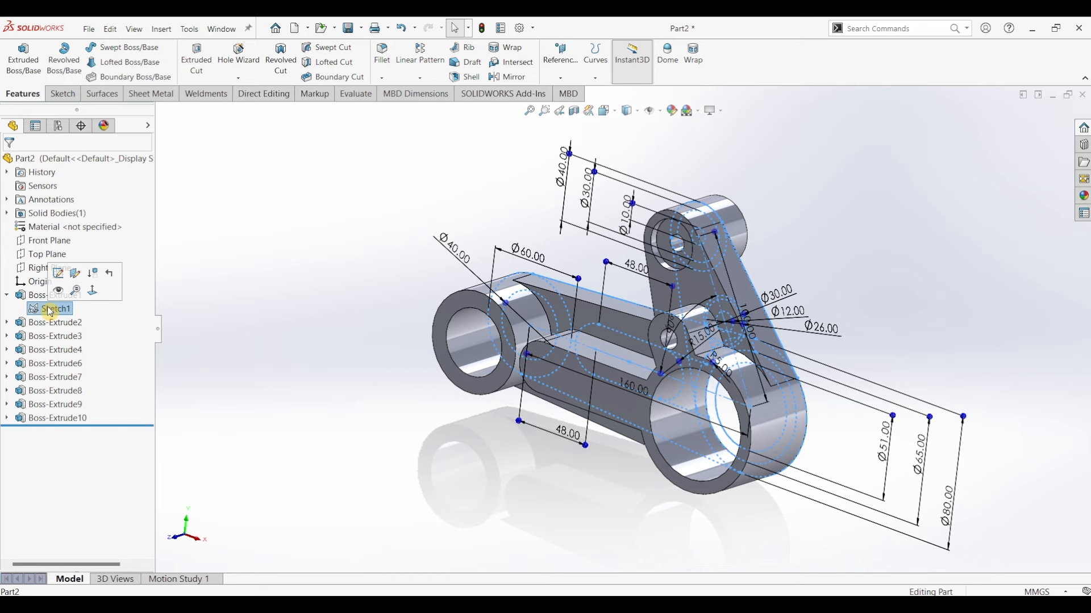
left_click(57, 273)
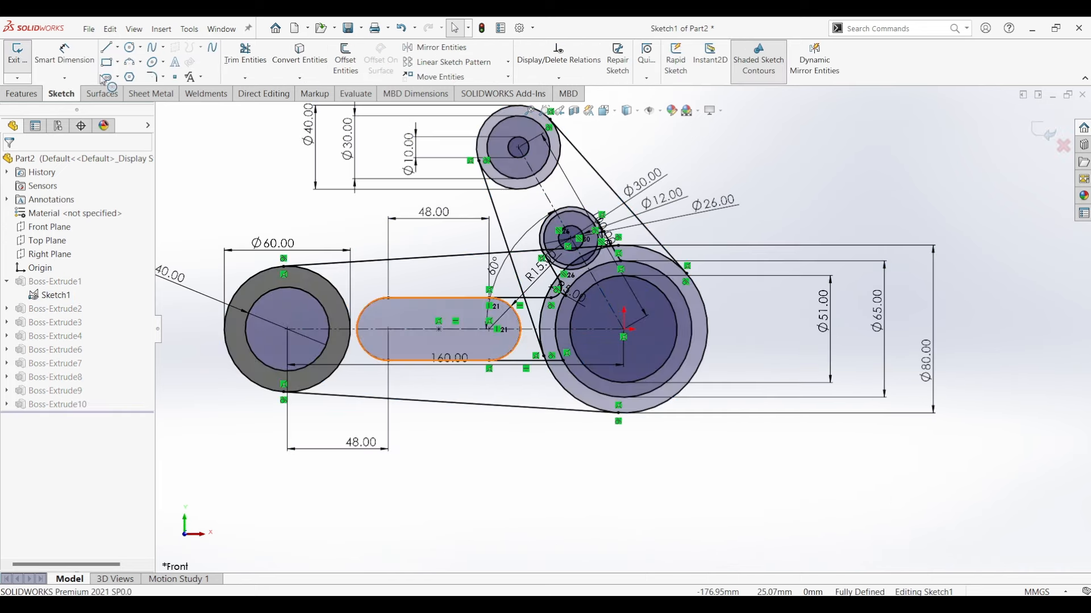
left_click(130, 48)
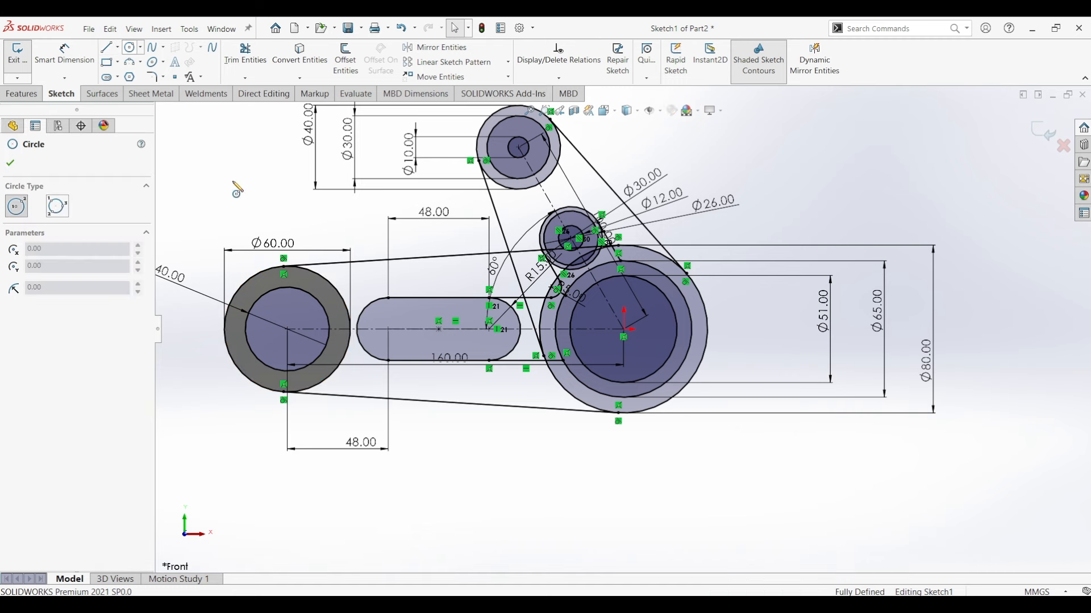
left_click(388, 329)
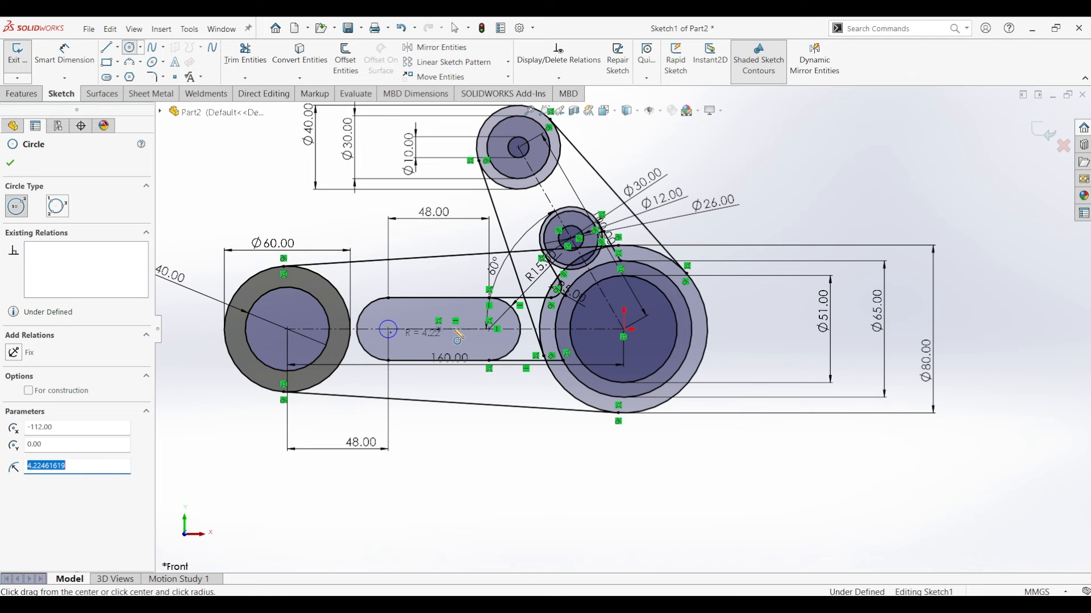
left_click(489, 329)
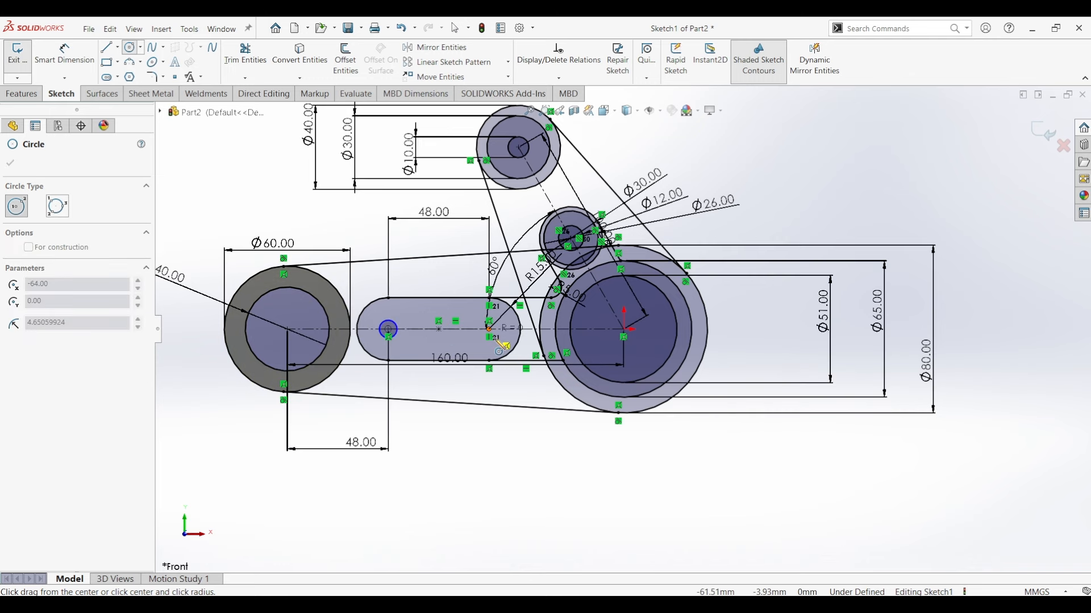
left_click(481, 339)
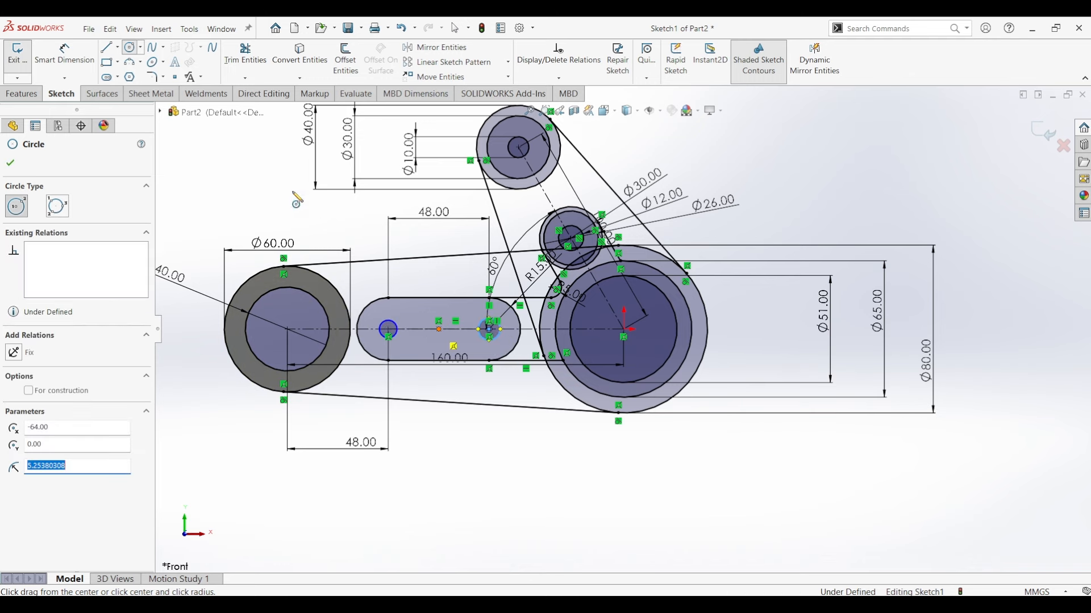
Step: Dimension both circles in the slot-shaped pad to 10 mm diameter and exit the sketch to rebuild the part
left_click(64, 54)
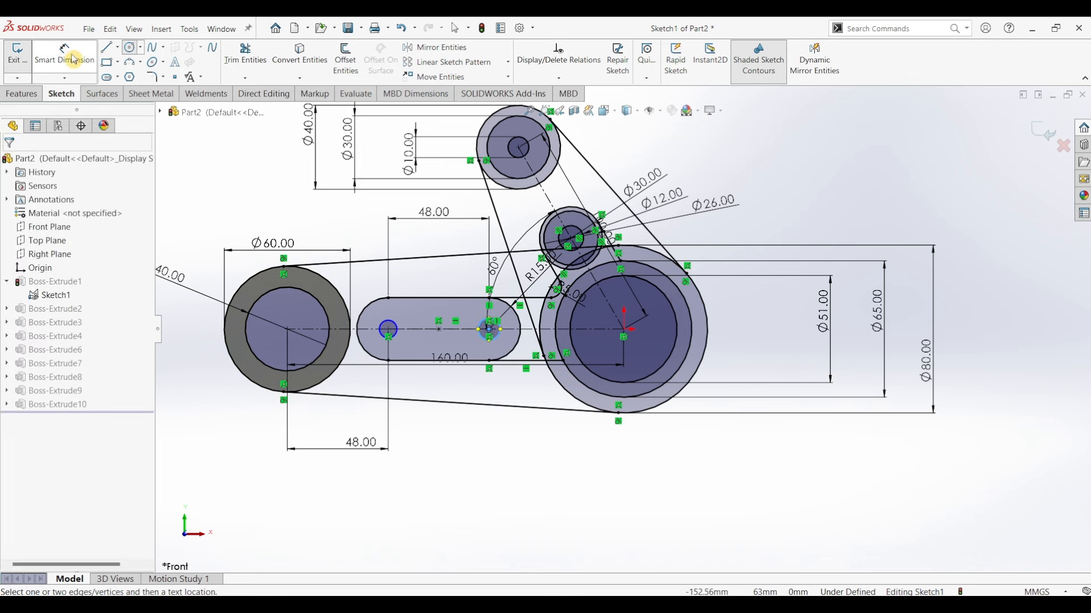
left_click(388, 329)
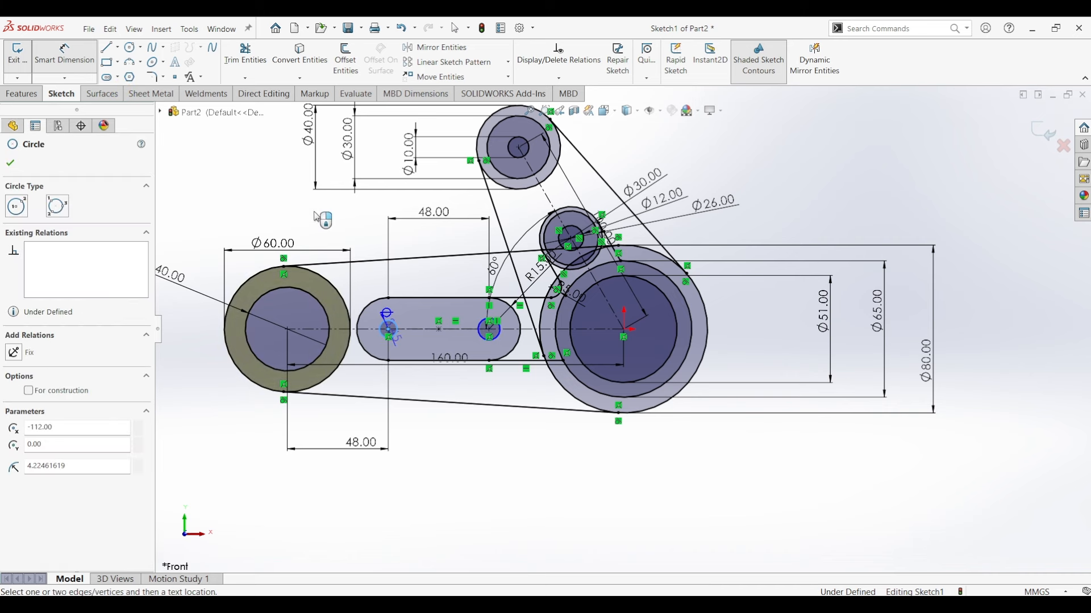
left_click(363, 263)
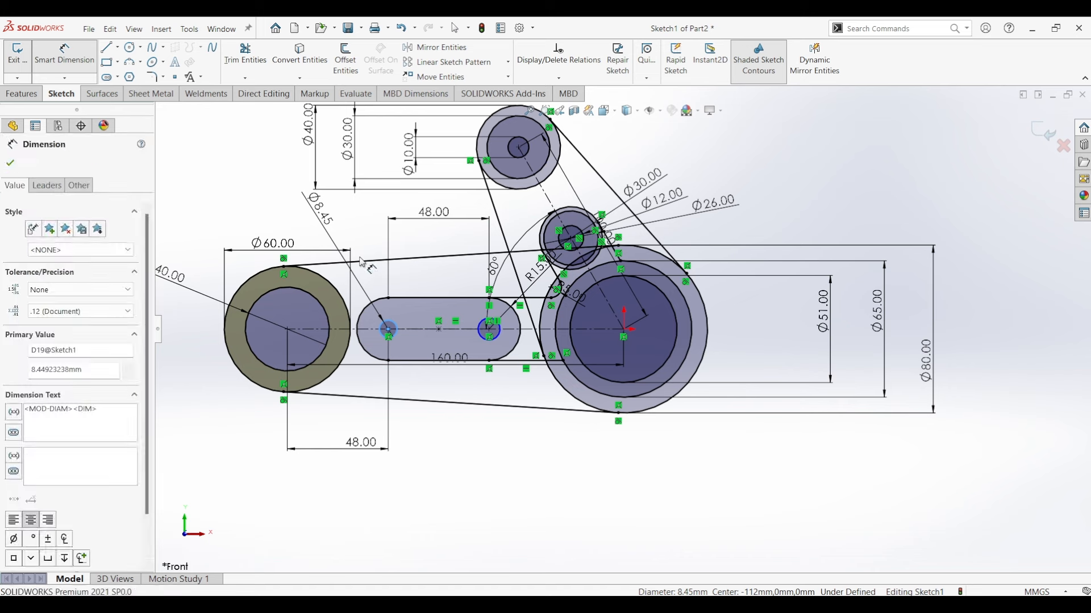
key("Return")
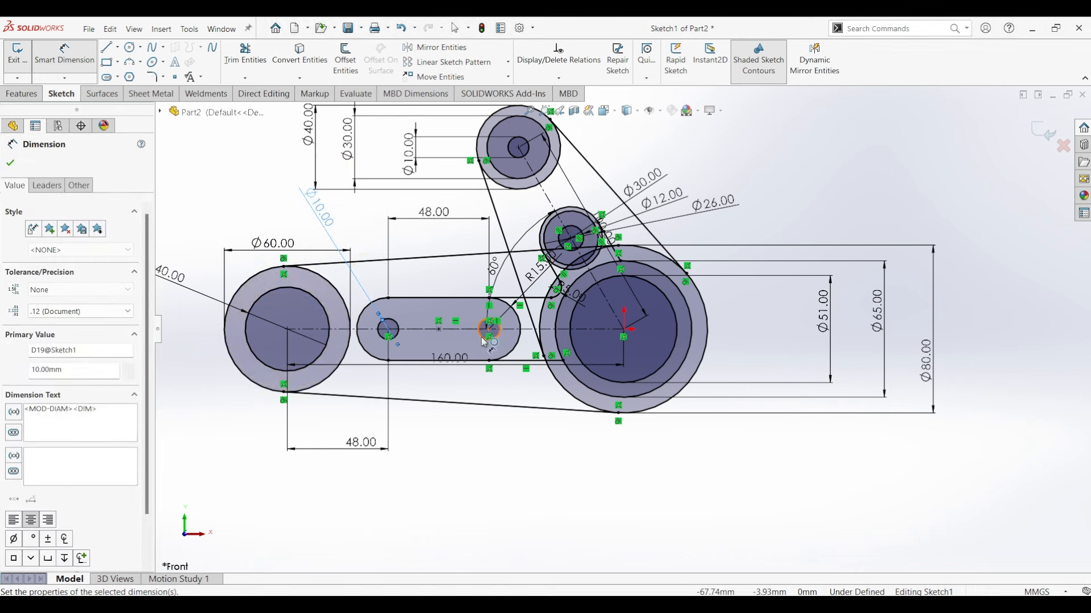
left_click(484, 342)
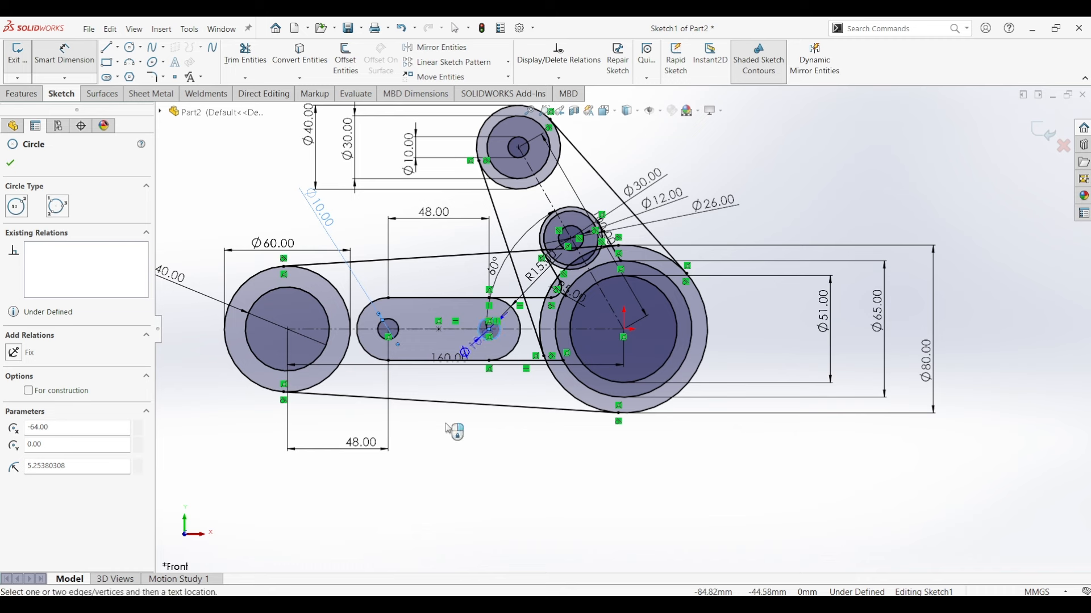
left_click(474, 456)
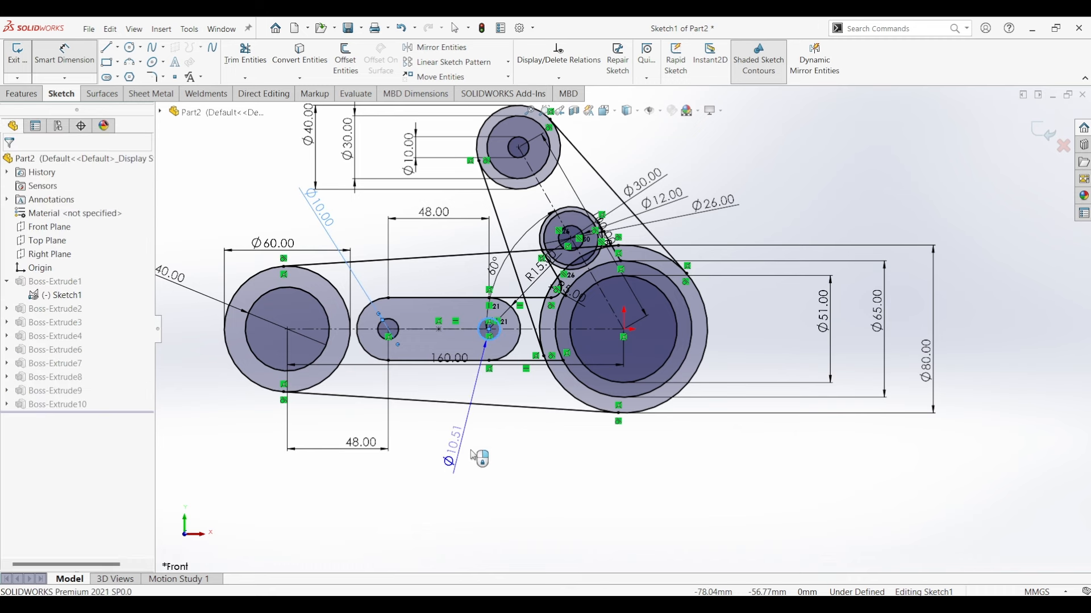
left_click(475, 456)
type("10")
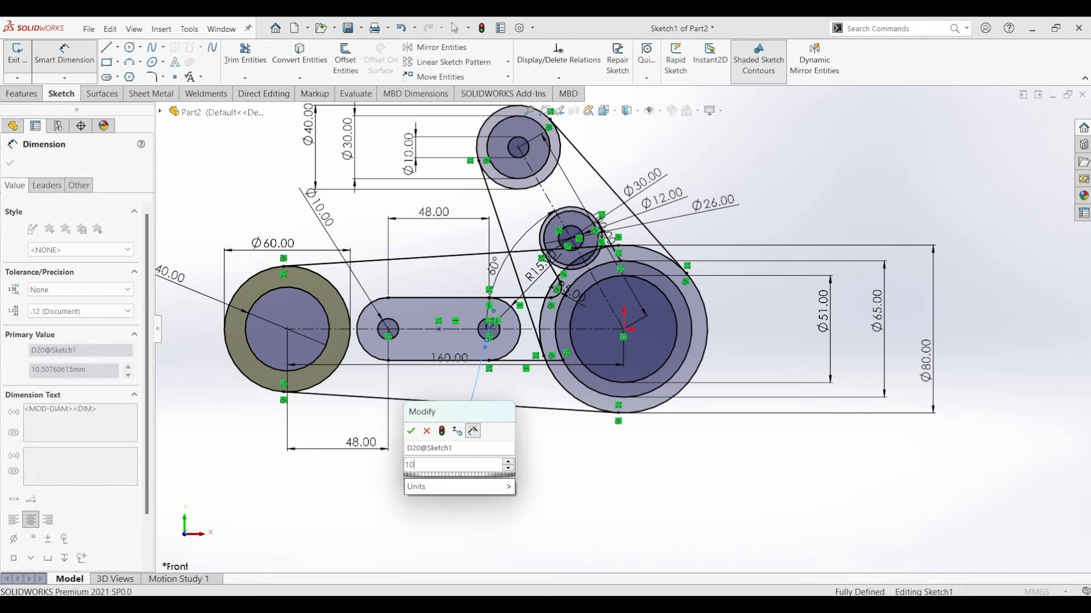
key("Escape")
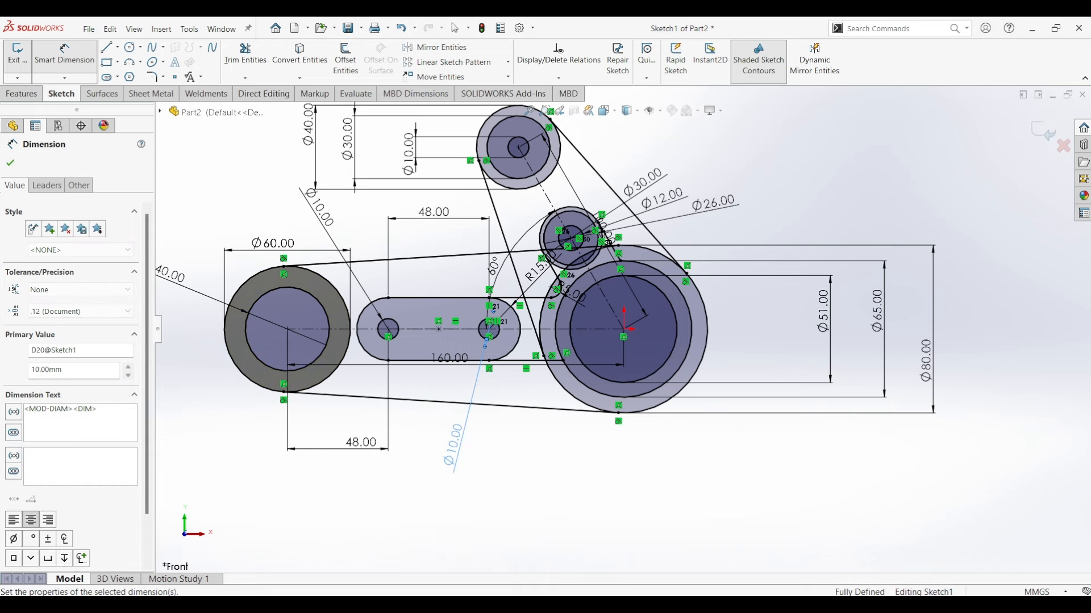
left_click(1044, 134)
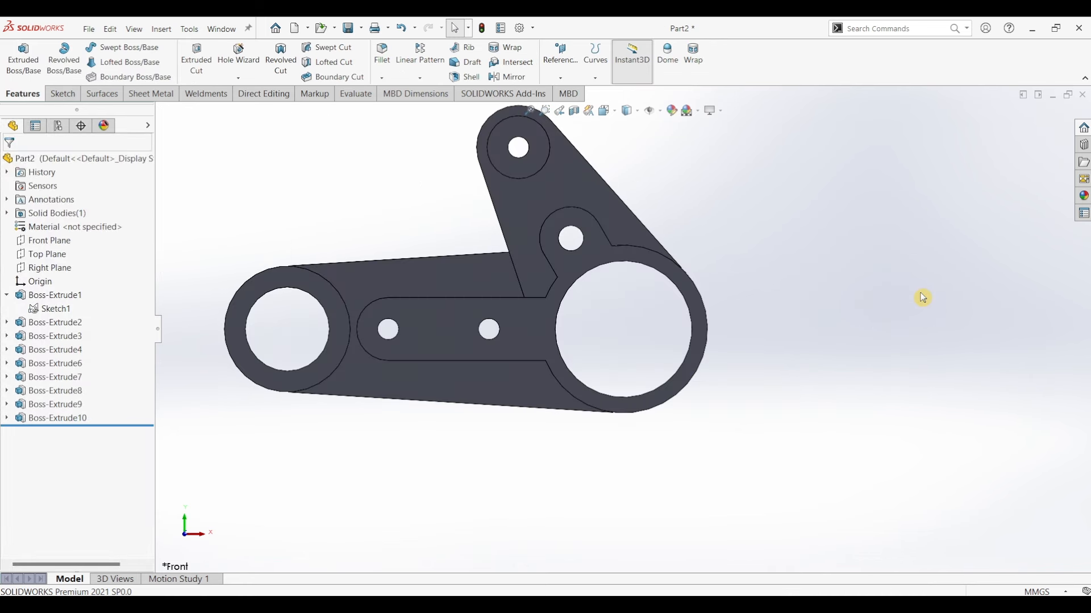
Step: Show the bracket in isometric view and apply the polished steel appearance to the whole part
key("ctrl+7")
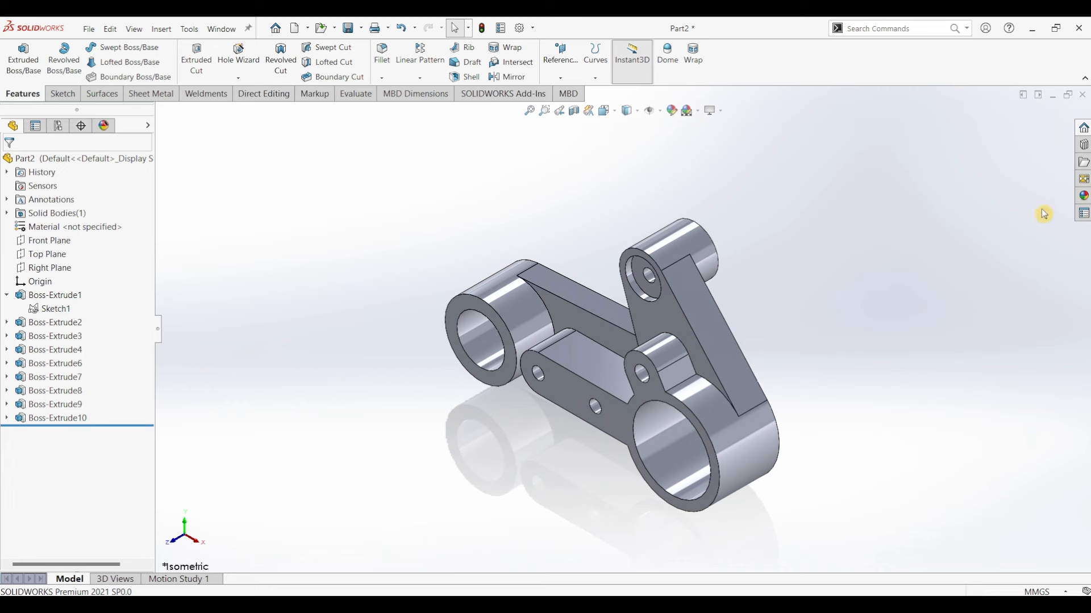
left_click(1080, 199)
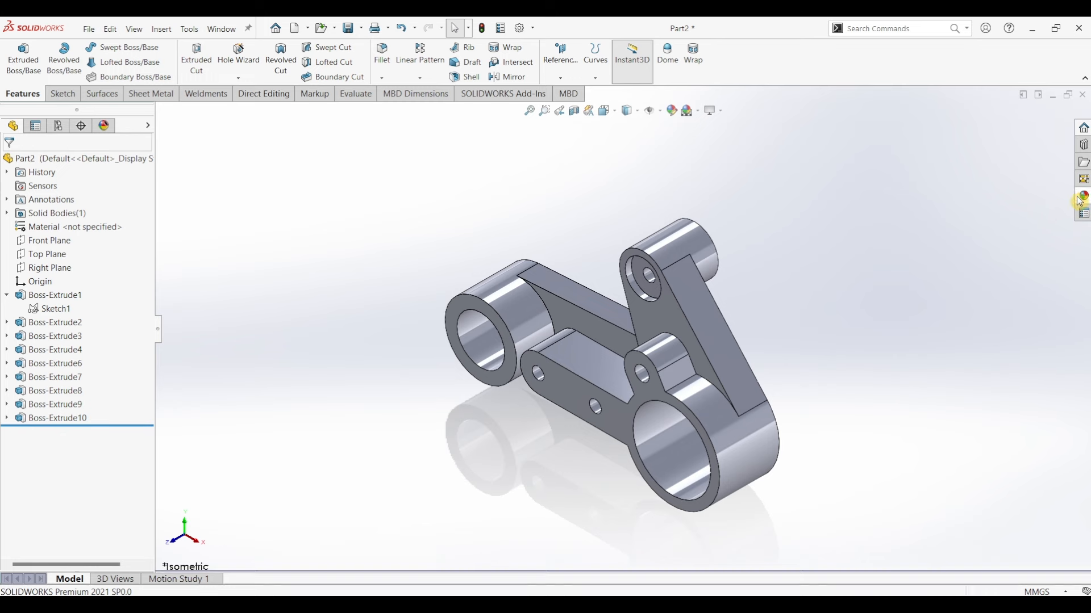
double_click(981, 341)
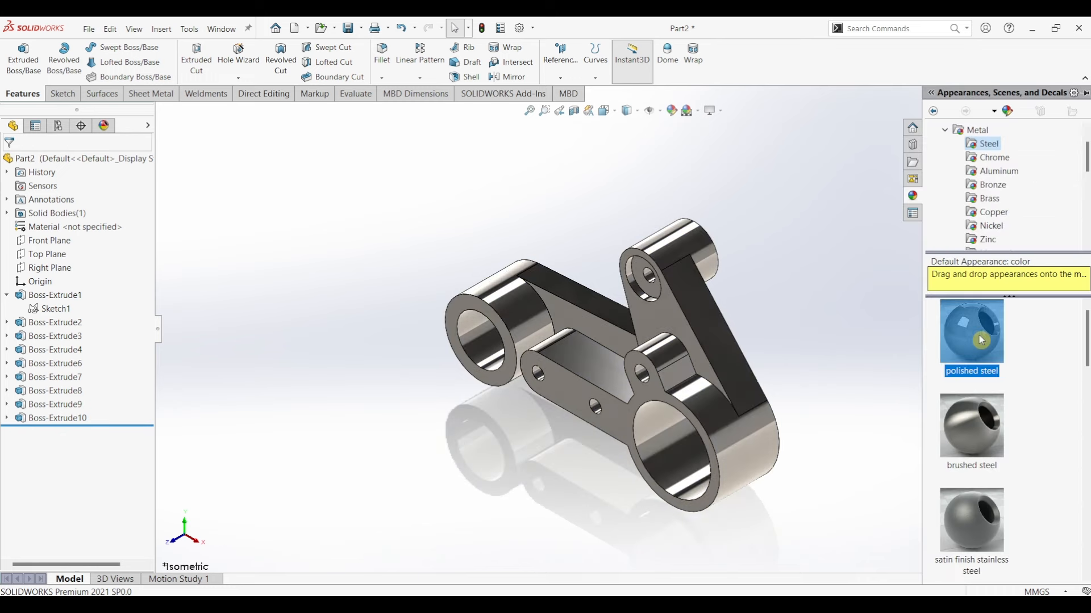